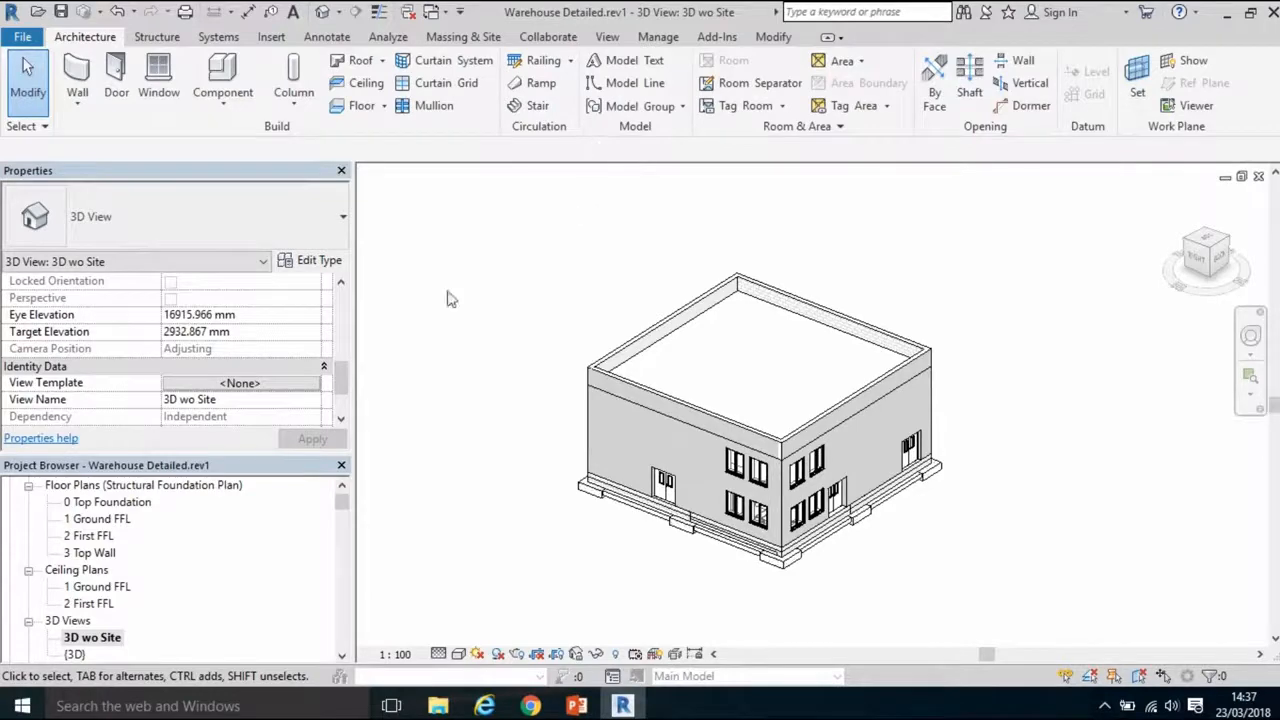
- Open the 0 Top Foundation floor plan and select every 1800*1800*500mm rectangular pile cap in the entire project
{"action": "double_click", "coordinate": [110, 519]}
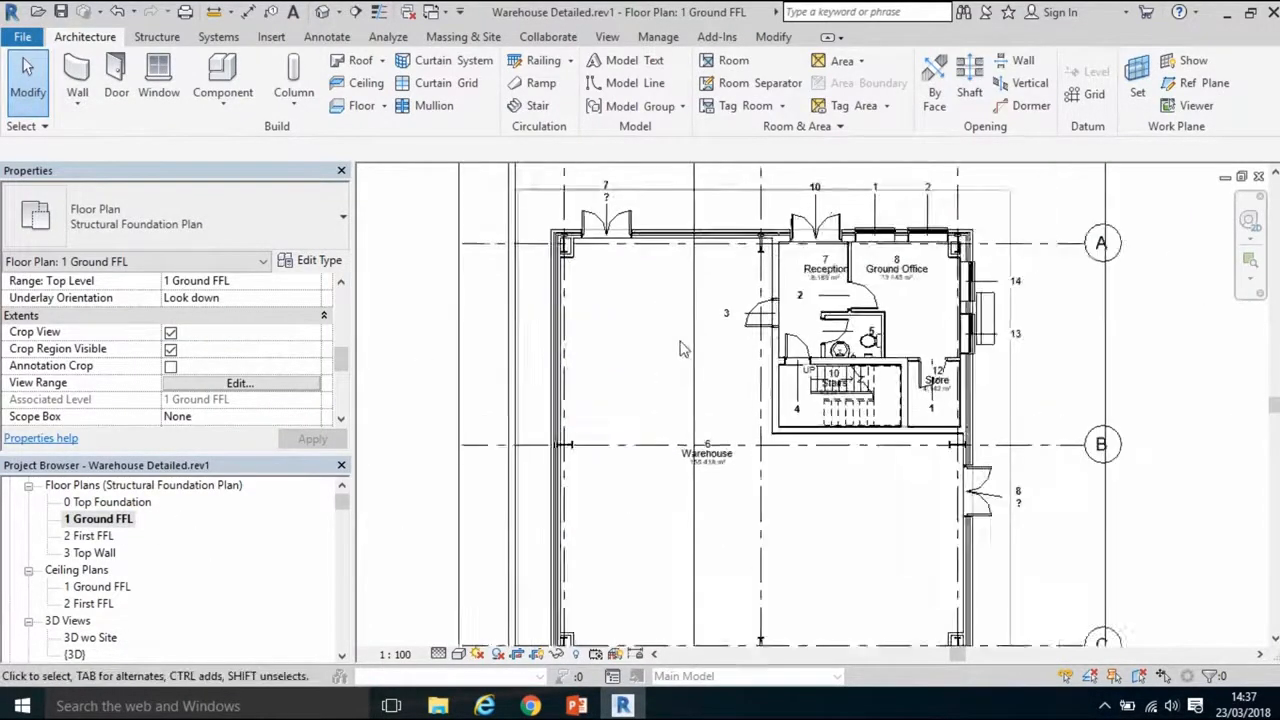
{"action": "double_click", "coordinate": [100, 502]}
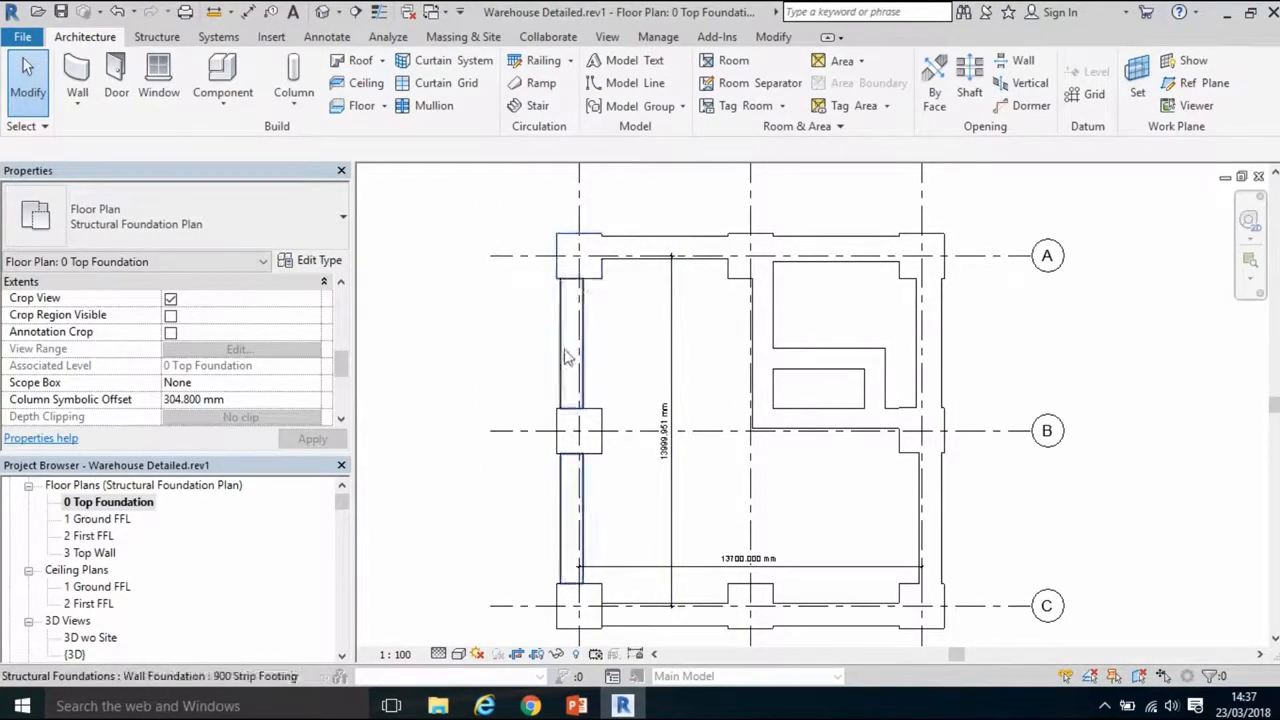
{"action": "left_click", "coordinate": [563, 273]}
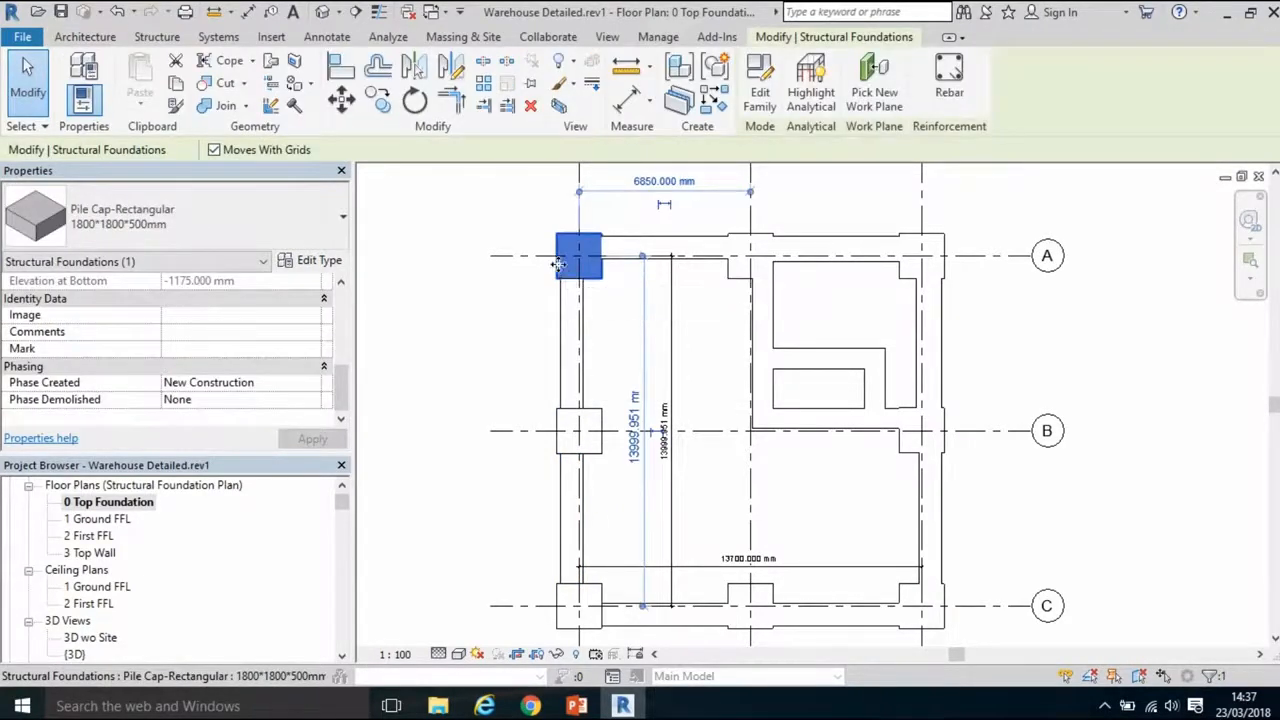
{"action": "scroll", "coordinate": [558, 262], "scroll_direction": "up", "scroll_amount": 3}
{"action": "right_click", "coordinate": [559, 224]}
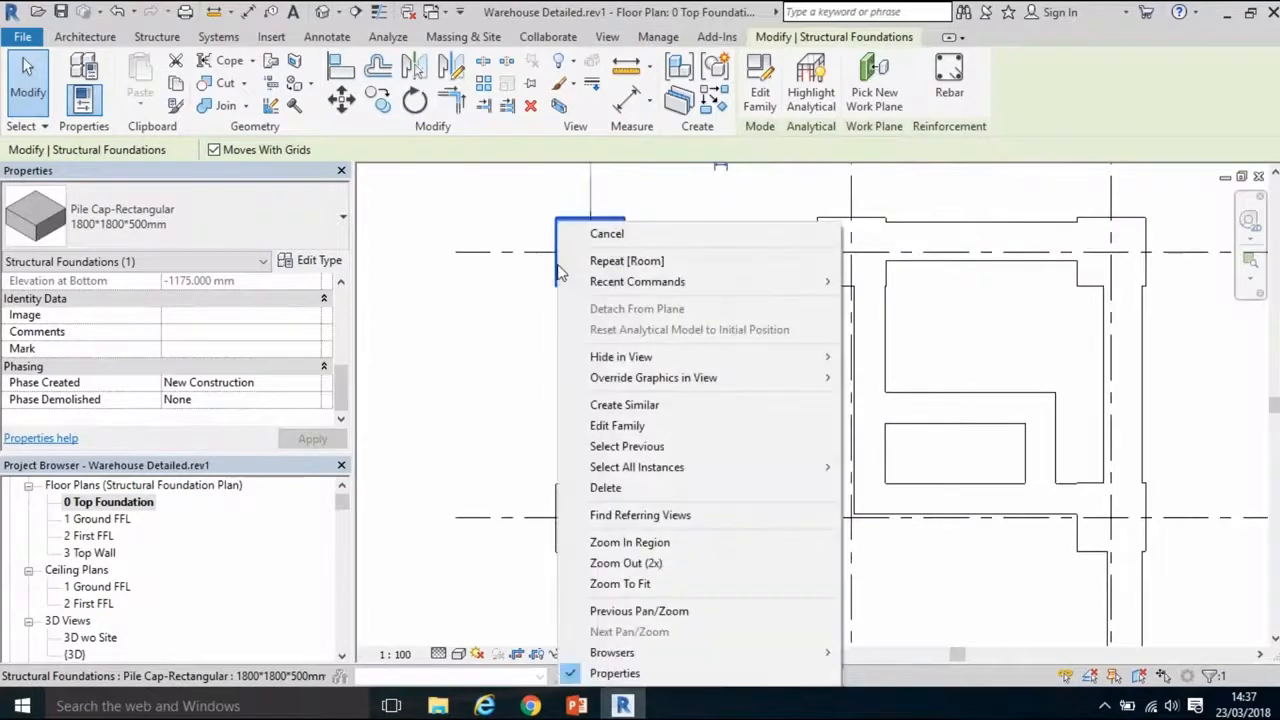
{"action": "mouse_move", "coordinate": [624, 470]}
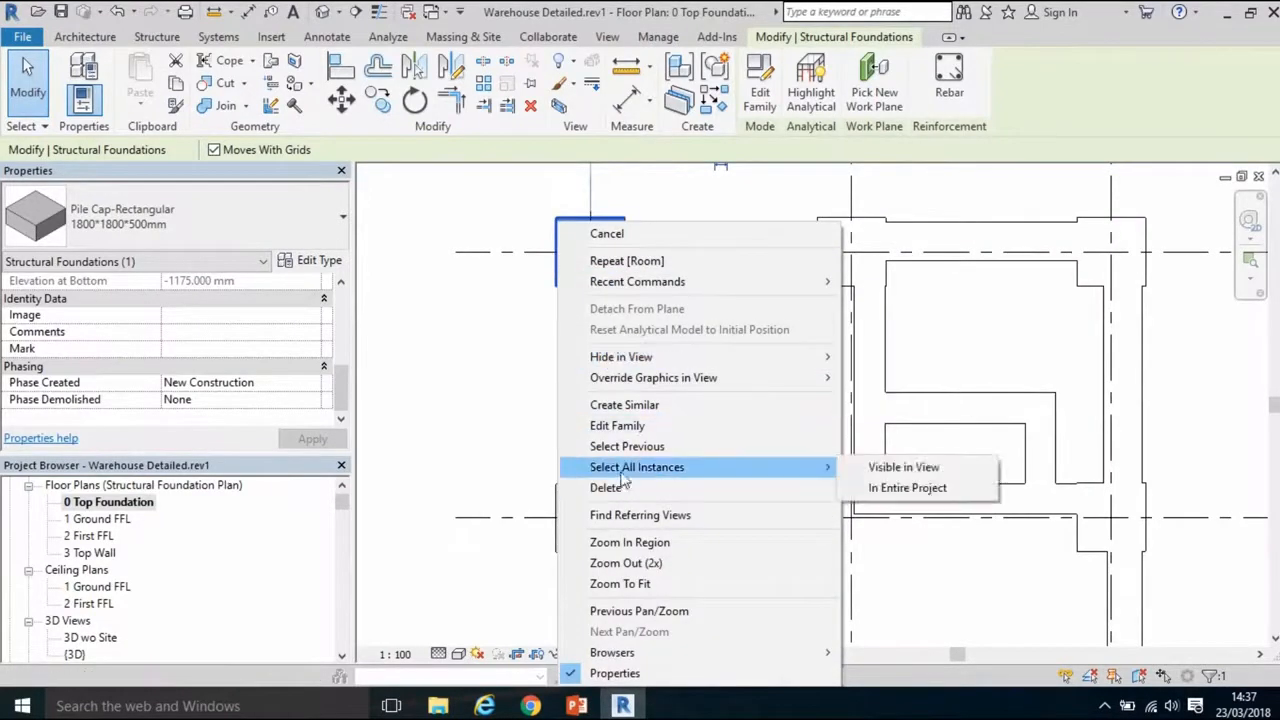
{"action": "left_click", "coordinate": [932, 488]}
{"action": "scroll", "coordinate": [860, 485], "scroll_direction": "down", "scroll_amount": 4}
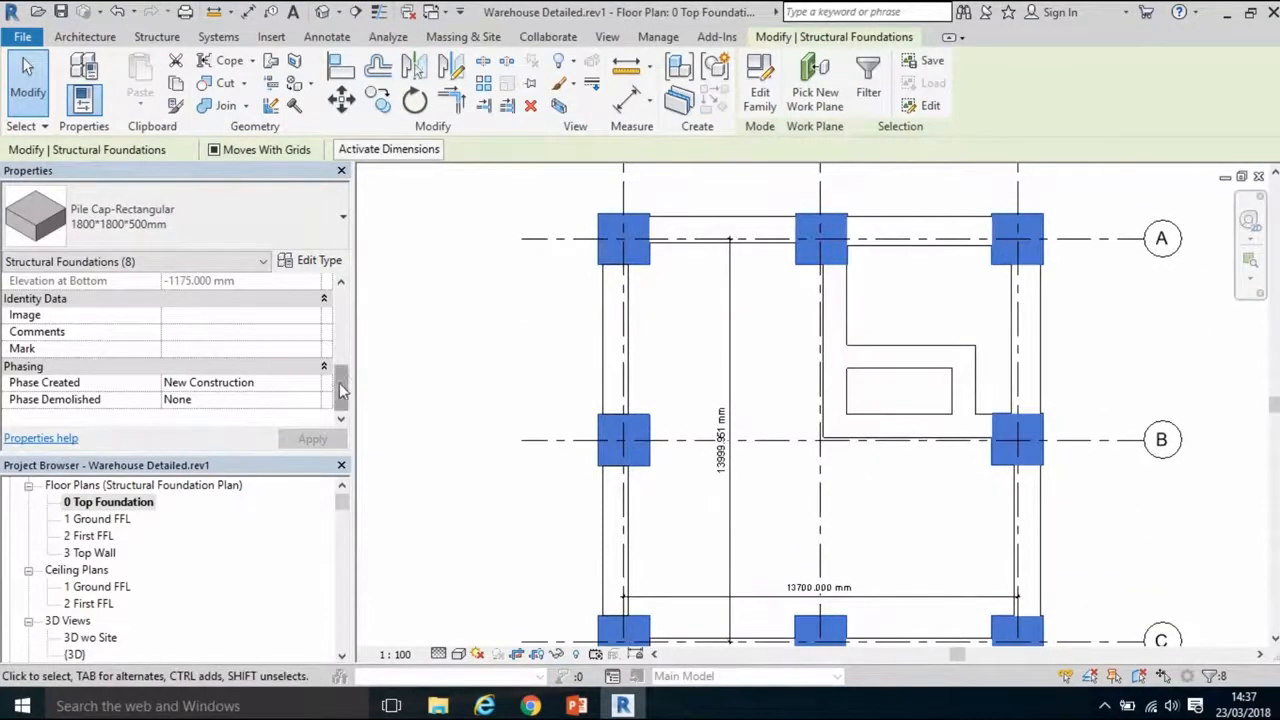
- Examine the identity data and type parameters of the selected pile caps for a field that can hold a classification
{"action": "mouse_move", "coordinate": [345, 385]}
{"action": "left_mouse_down"}
{"action": "mouse_move", "coordinate": [343, 305]}
{"action": "mouse_move", "coordinate": [339, 375]}
{"action": "left_mouse_up"}
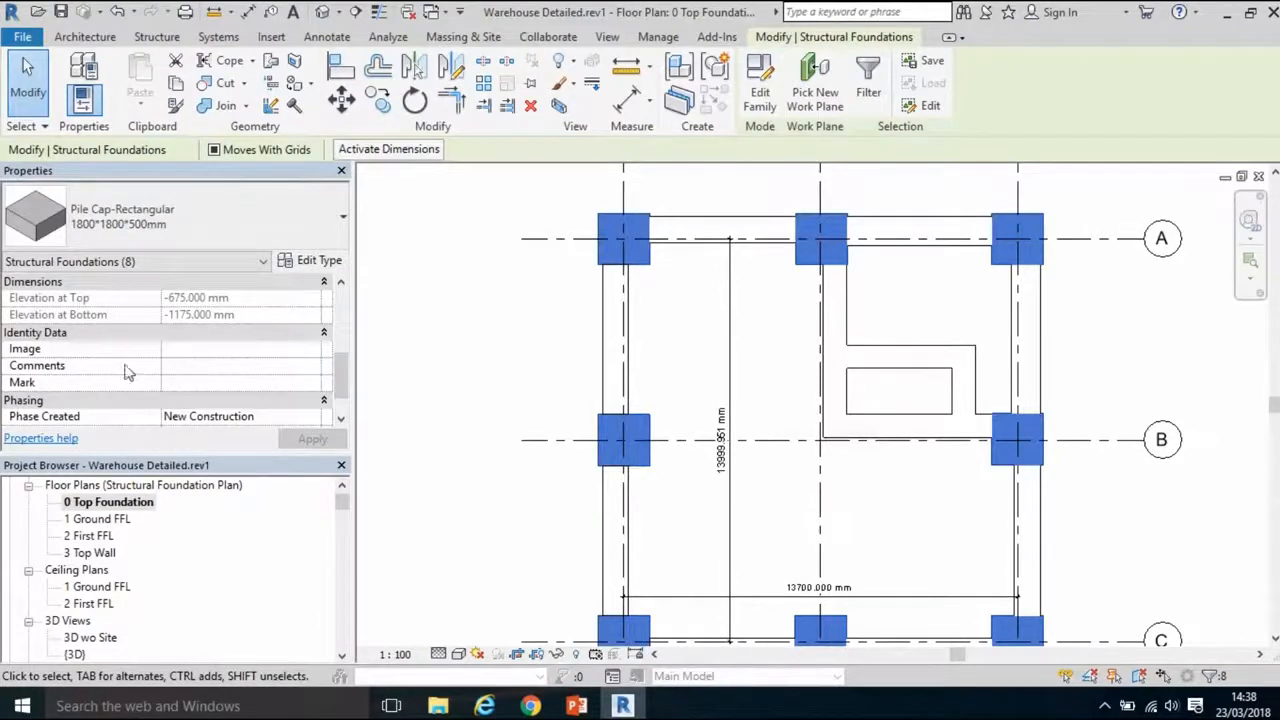
{"action": "mouse_move", "coordinate": [59, 369]}
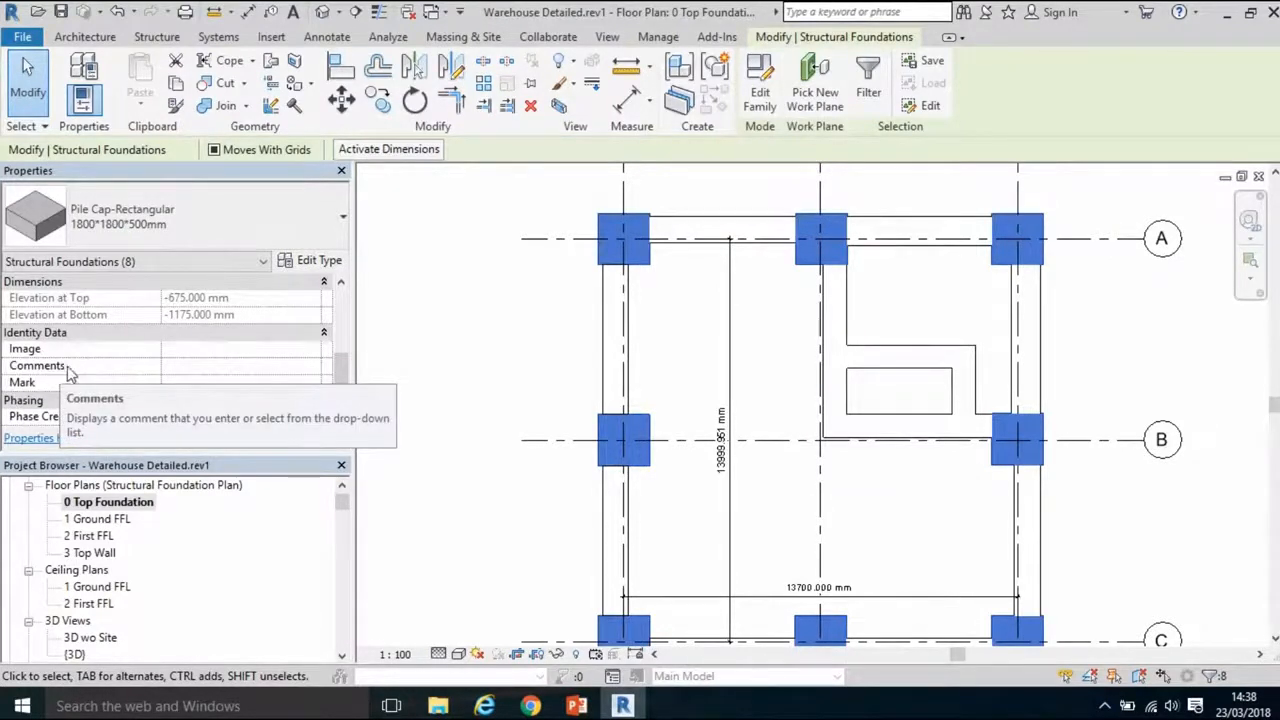
{"action": "left_click", "coordinate": [292, 264]}
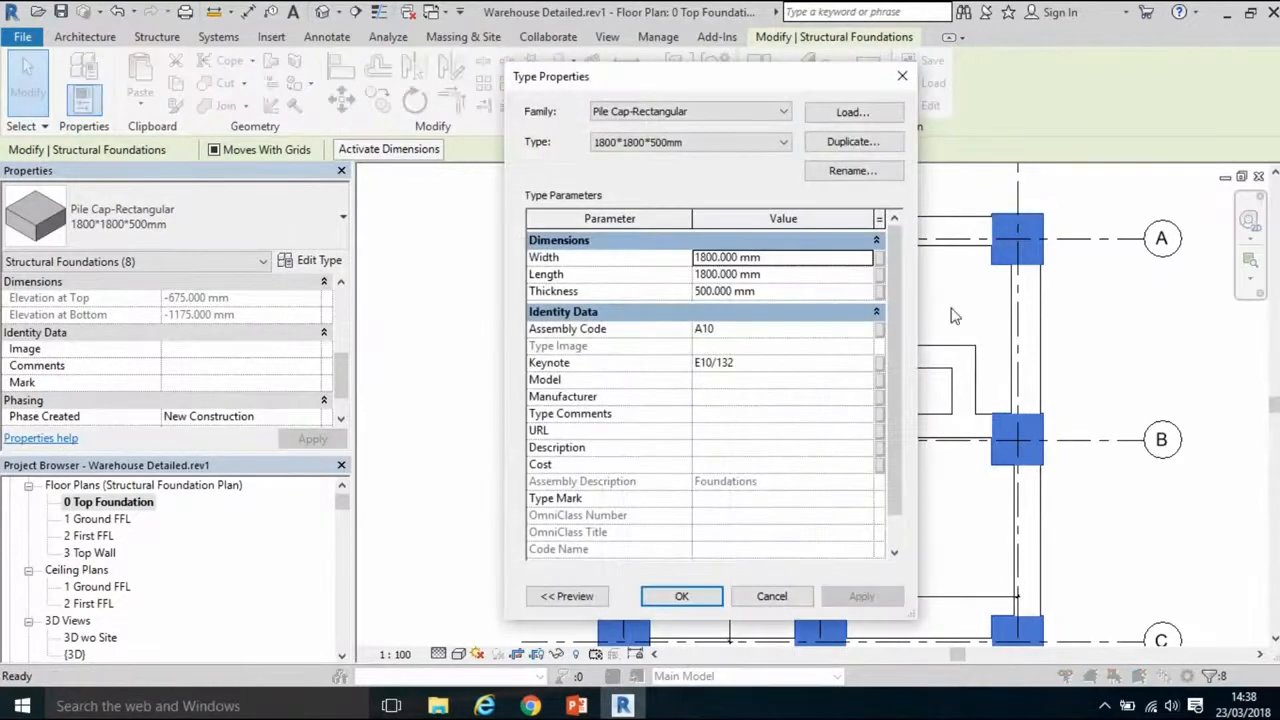
{"action": "scroll", "coordinate": [600, 457], "scroll_direction": "down", "scroll_amount": 1}
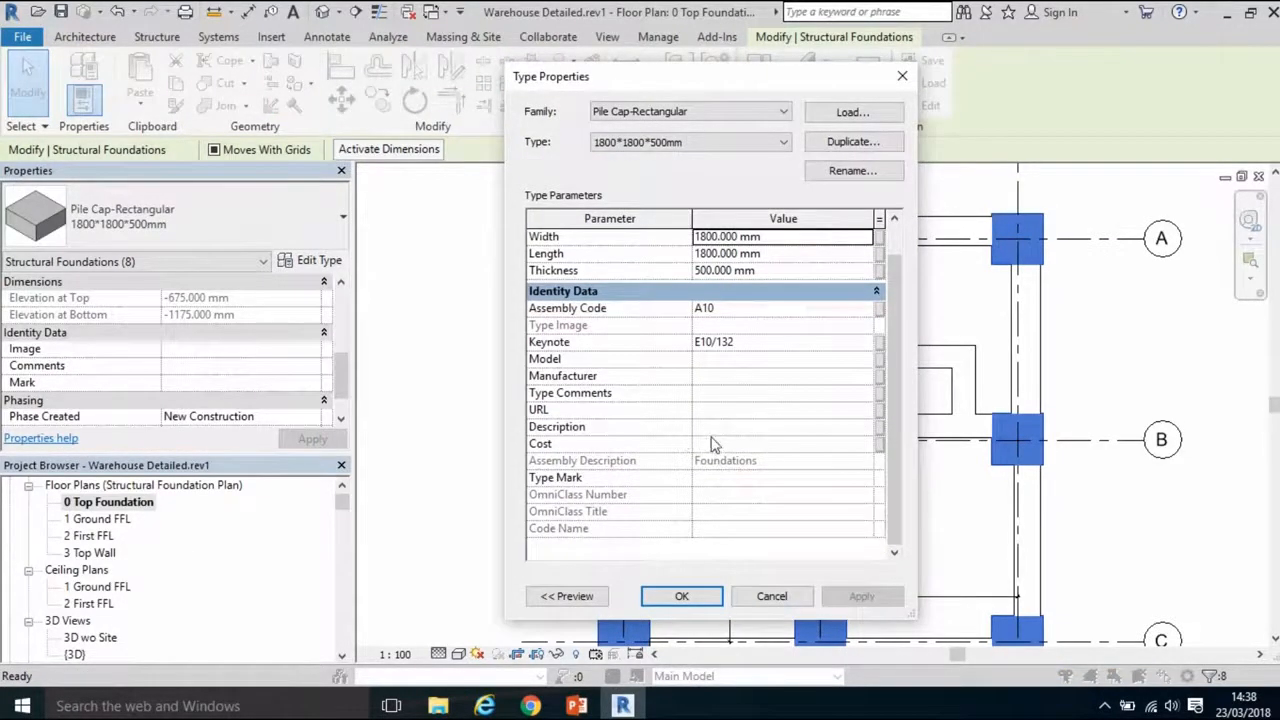
{"action": "left_click", "coordinate": [684, 596]}
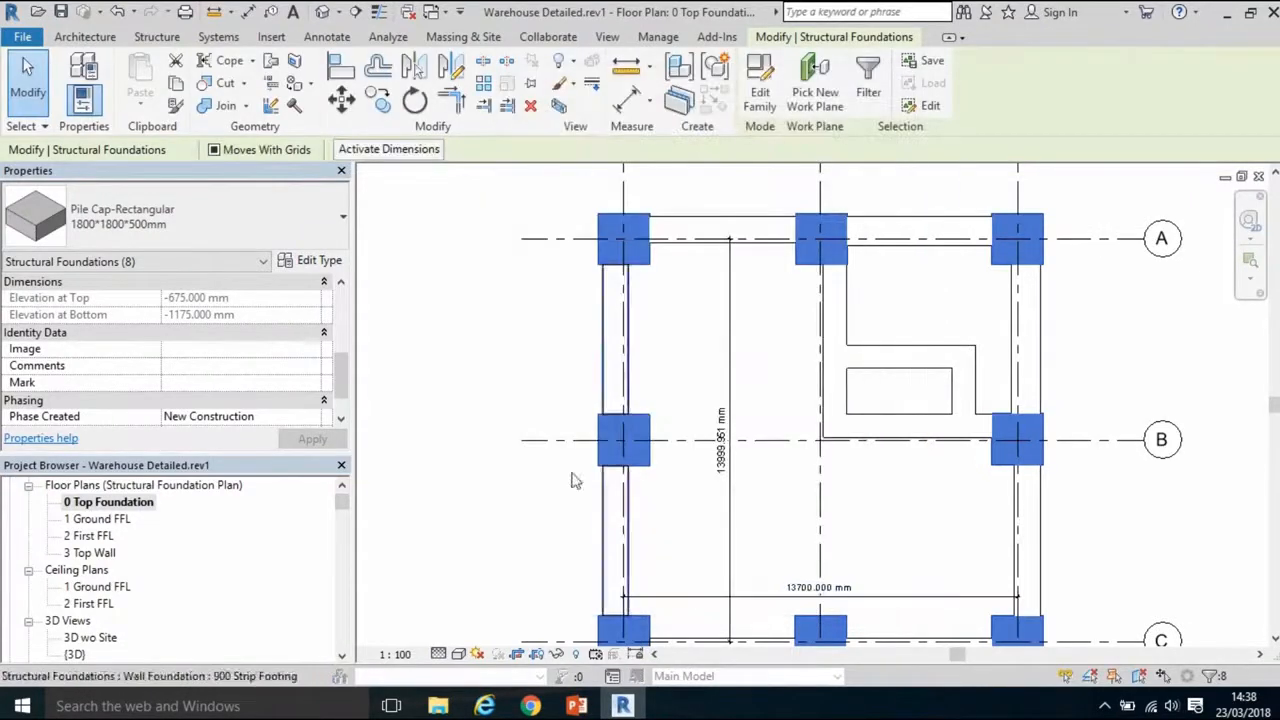
- Set the Comments of the selected pile caps to "19 Substructure" and check the entry on the middle pile cap on grid A
{"action": "left_click", "coordinate": [179, 368]}
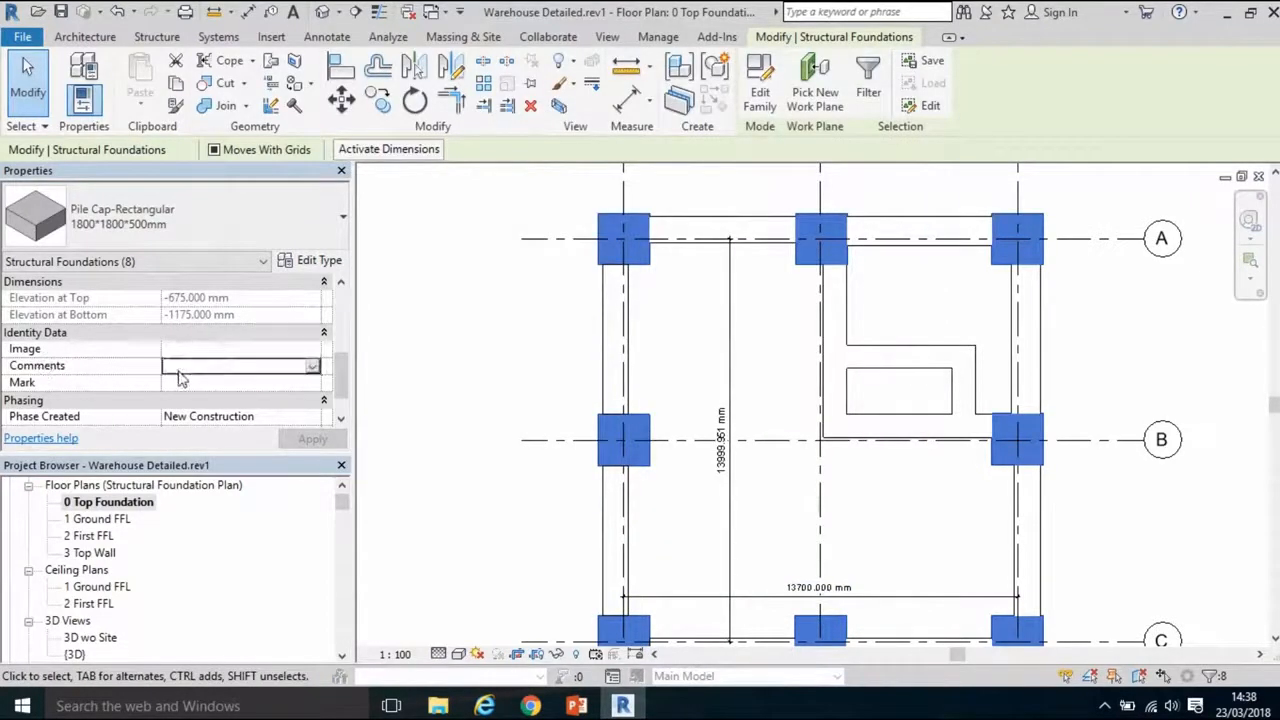
{"action": "type", "text": "19 Substructure"}
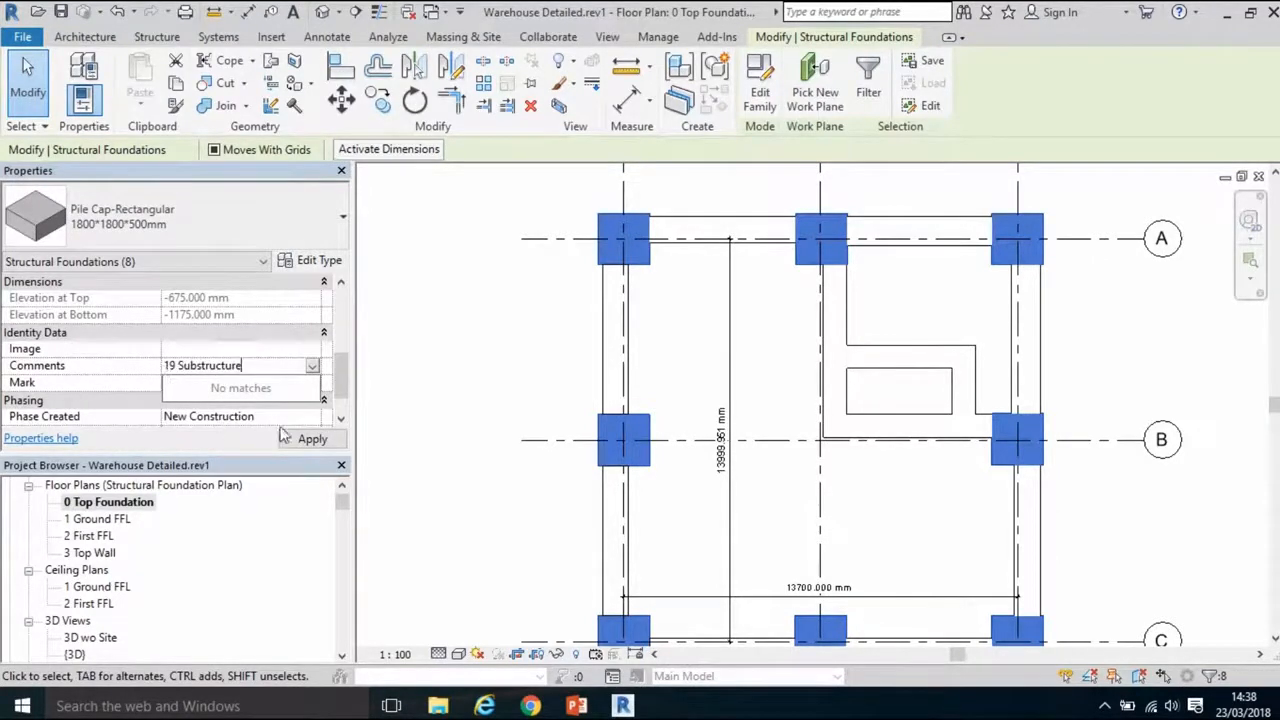
{"action": "left_click", "coordinate": [311, 442]}
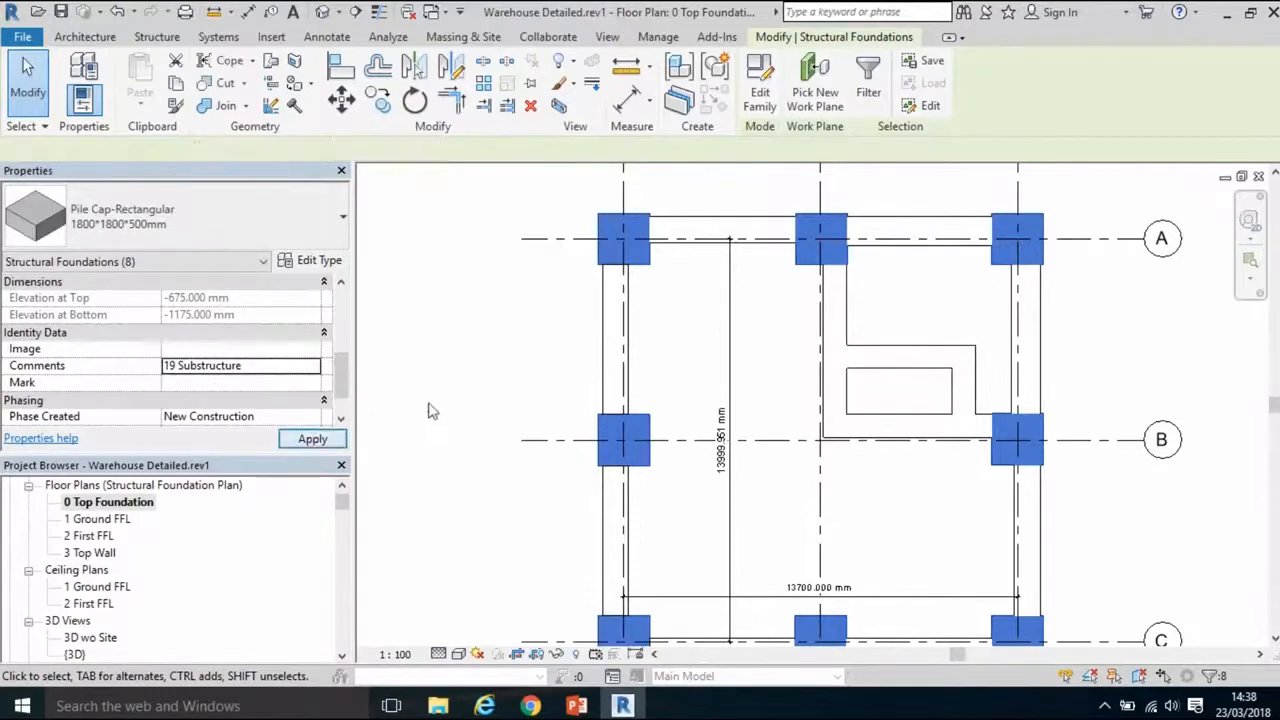
{"action": "left_click", "coordinate": [767, 397]}
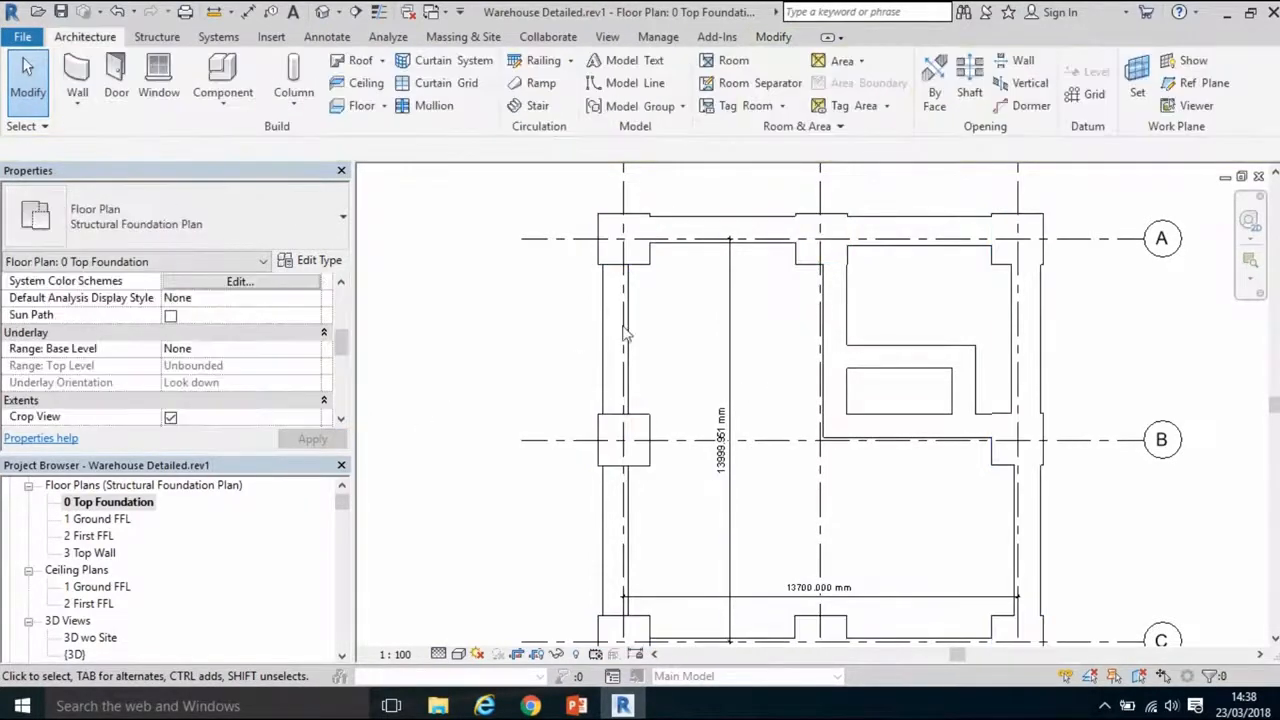
{"action": "left_click", "coordinate": [801, 262]}
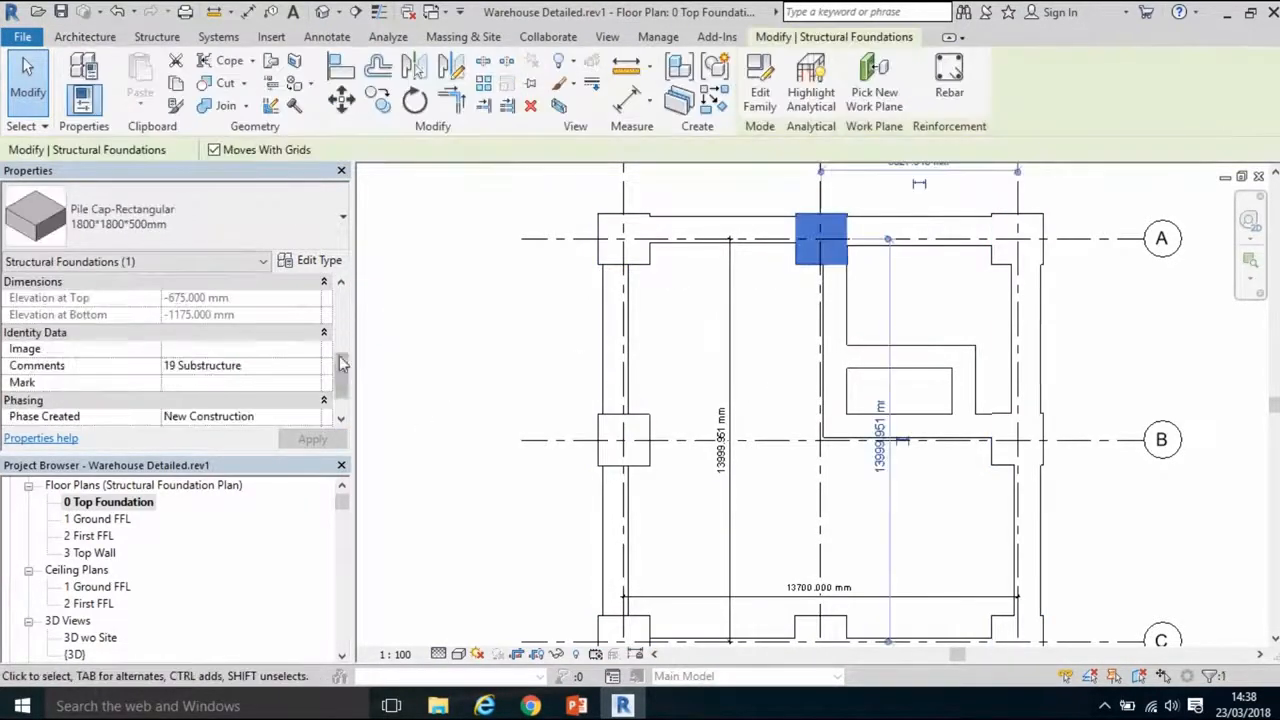
{"action": "left_click", "coordinate": [534, 371]}
- Set the Comments of every 900 Strip Footing wall foundation in the entire project to "19 Substructure"
{"action": "left_click", "coordinate": [603, 352]}
{"action": "right_click", "coordinate": [603, 352]}
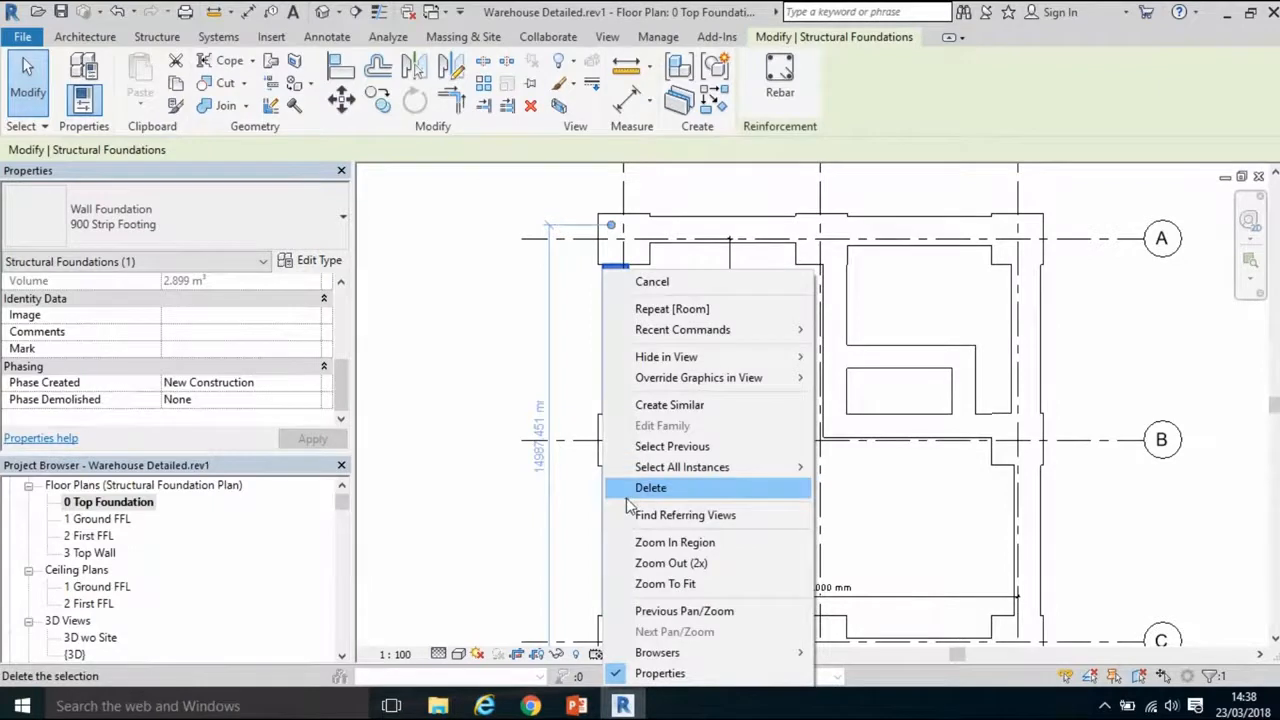
{"action": "mouse_move", "coordinate": [755, 471]}
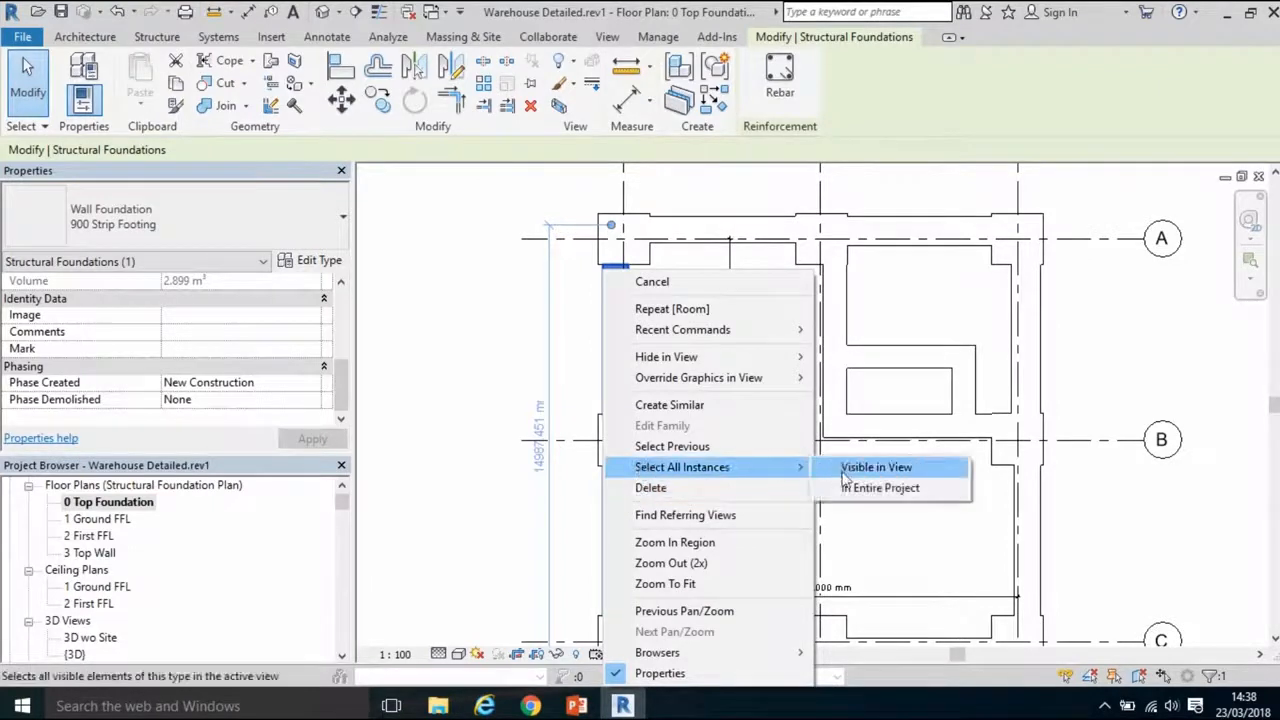
{"action": "left_click", "coordinate": [848, 488]}
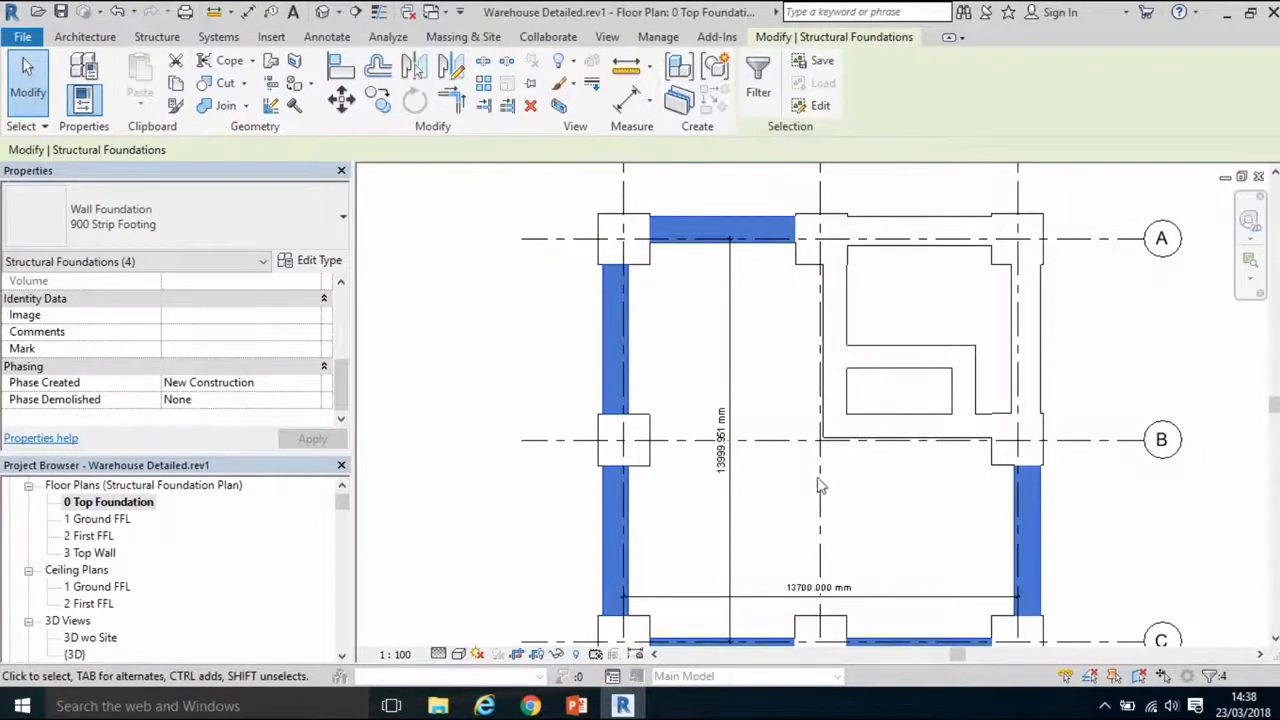
{"action": "left_click", "coordinate": [194, 332]}
{"action": "type", "text": "19"}
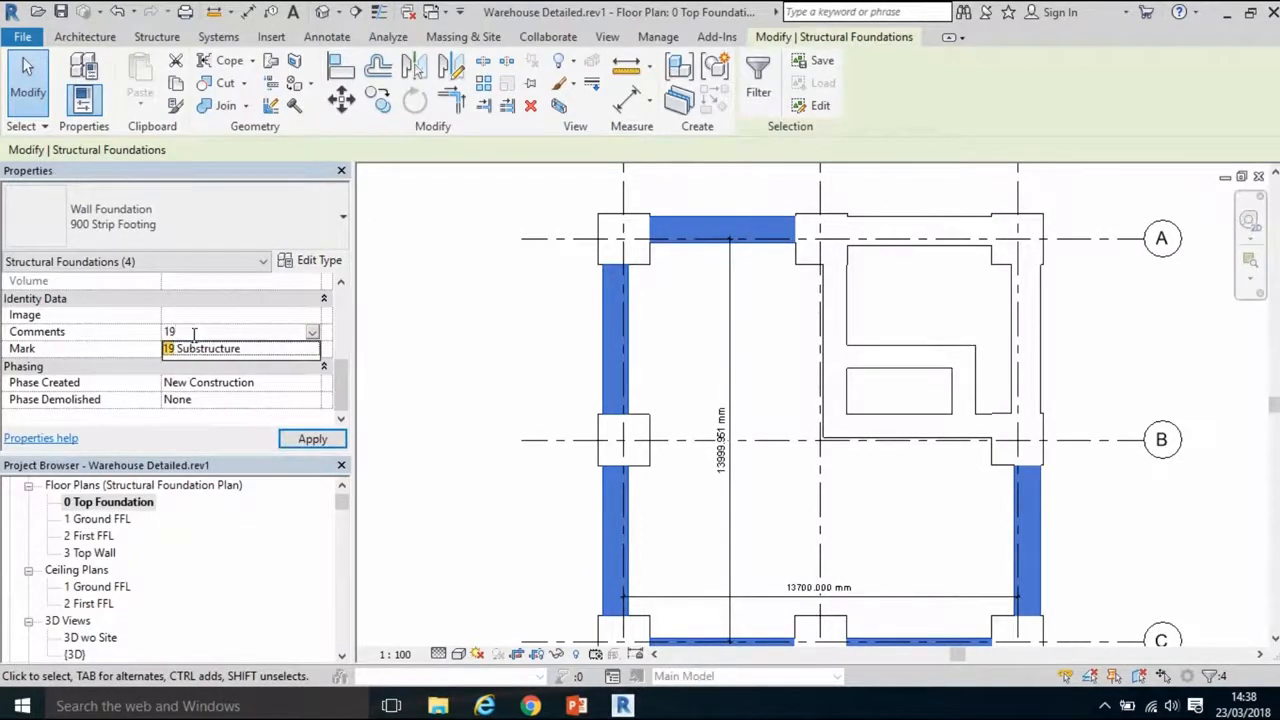
{"action": "left_click", "coordinate": [200, 348]}
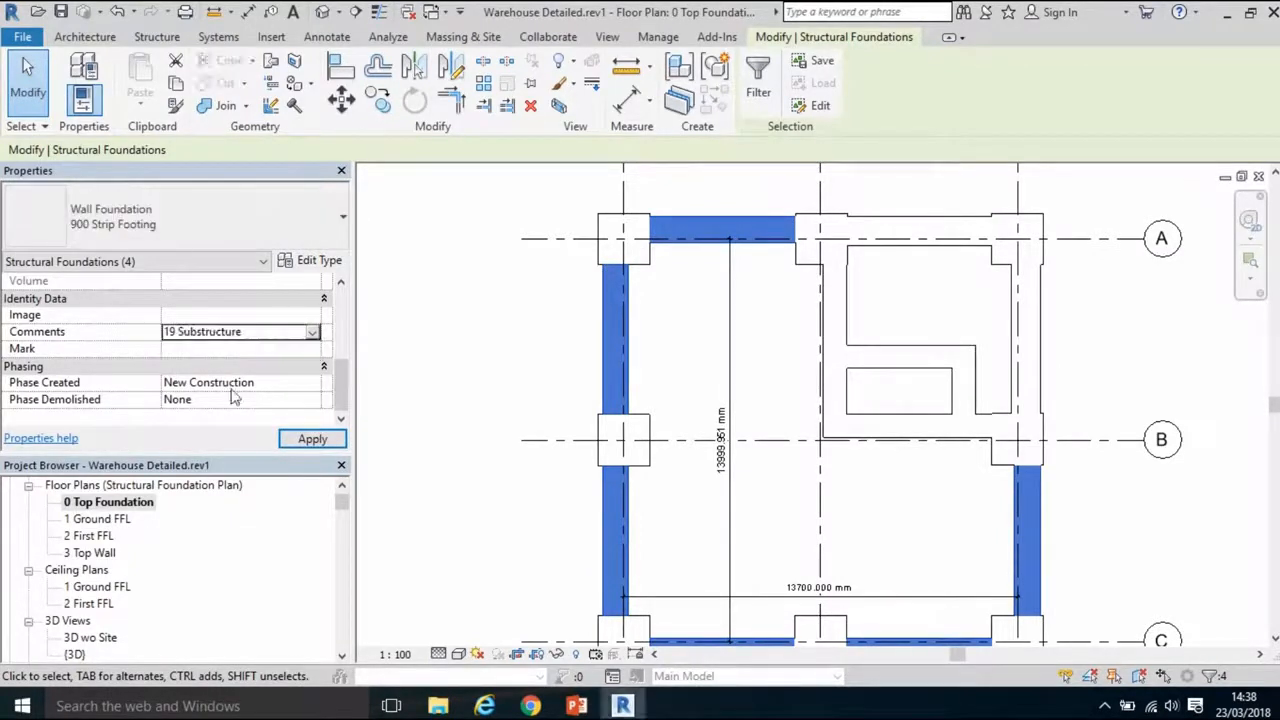
{"action": "left_click", "coordinate": [308, 439]}
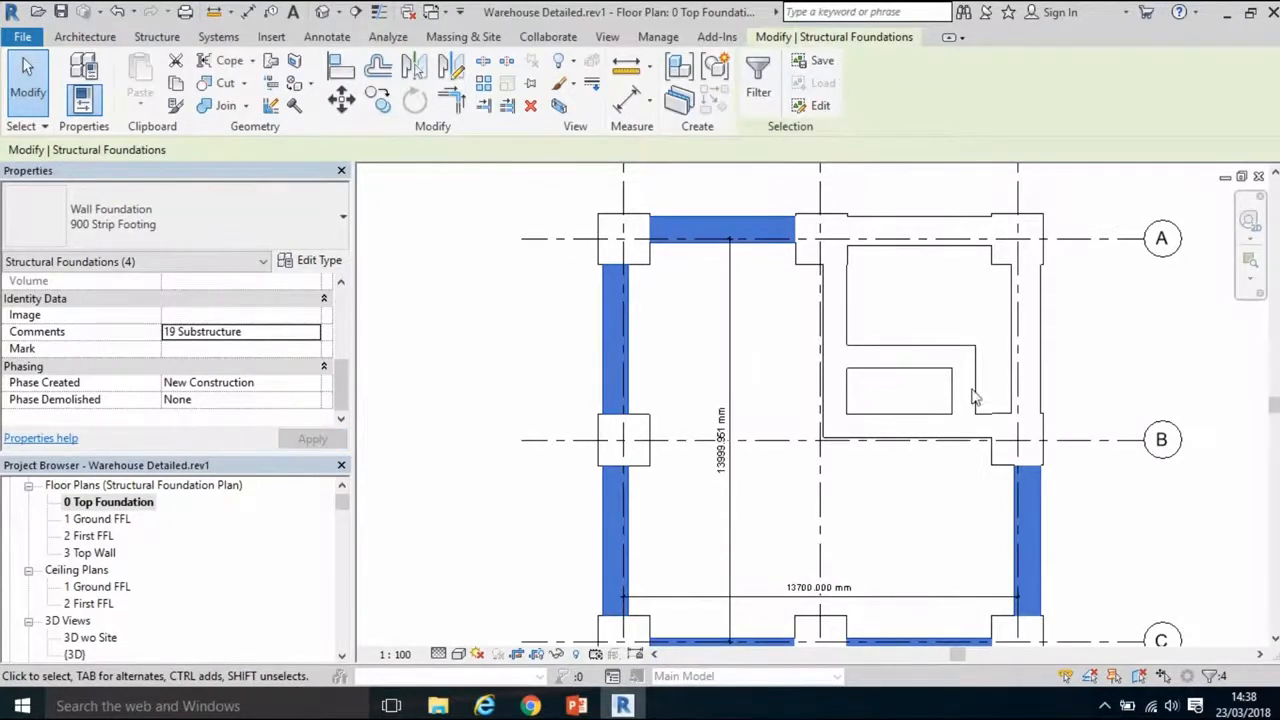
- Set the Comments of every 1015 Strip Footing wall foundation in the entire project to "19 Substructure"
{"action": "left_click", "coordinate": [1036, 388]}
{"action": "right_click", "coordinate": [1040, 380]}
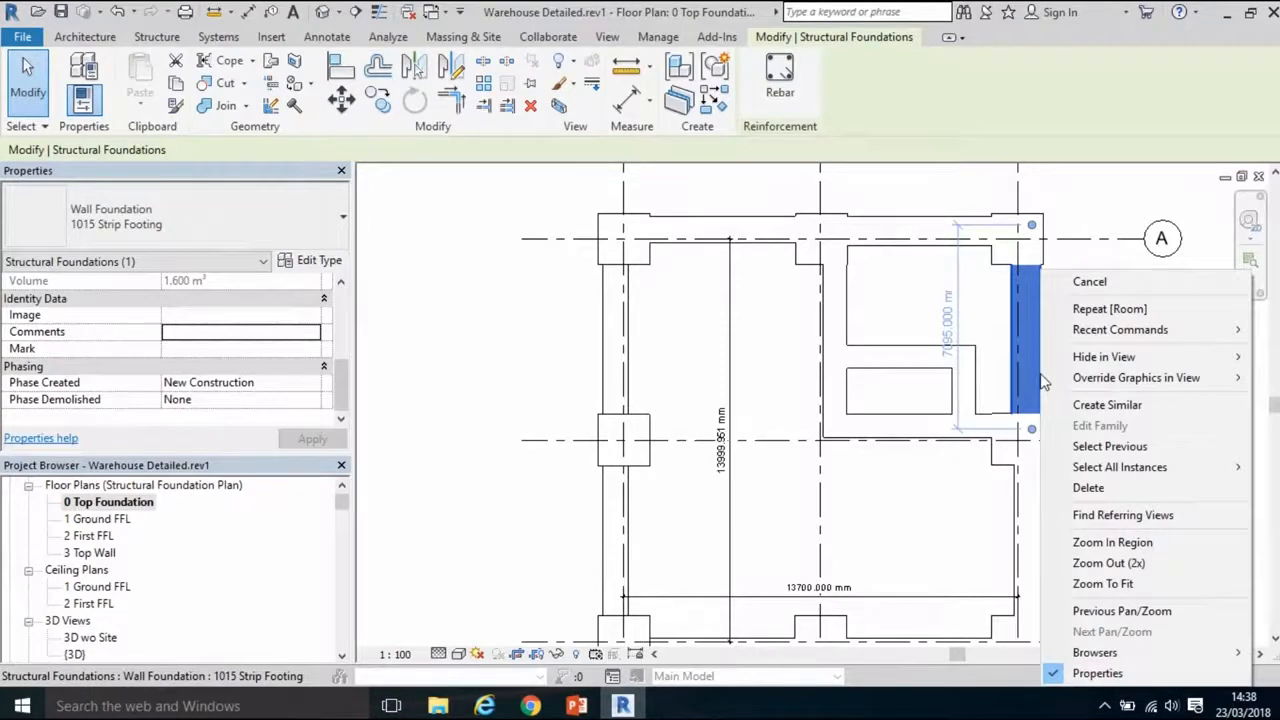
{"action": "mouse_move", "coordinate": [1085, 472]}
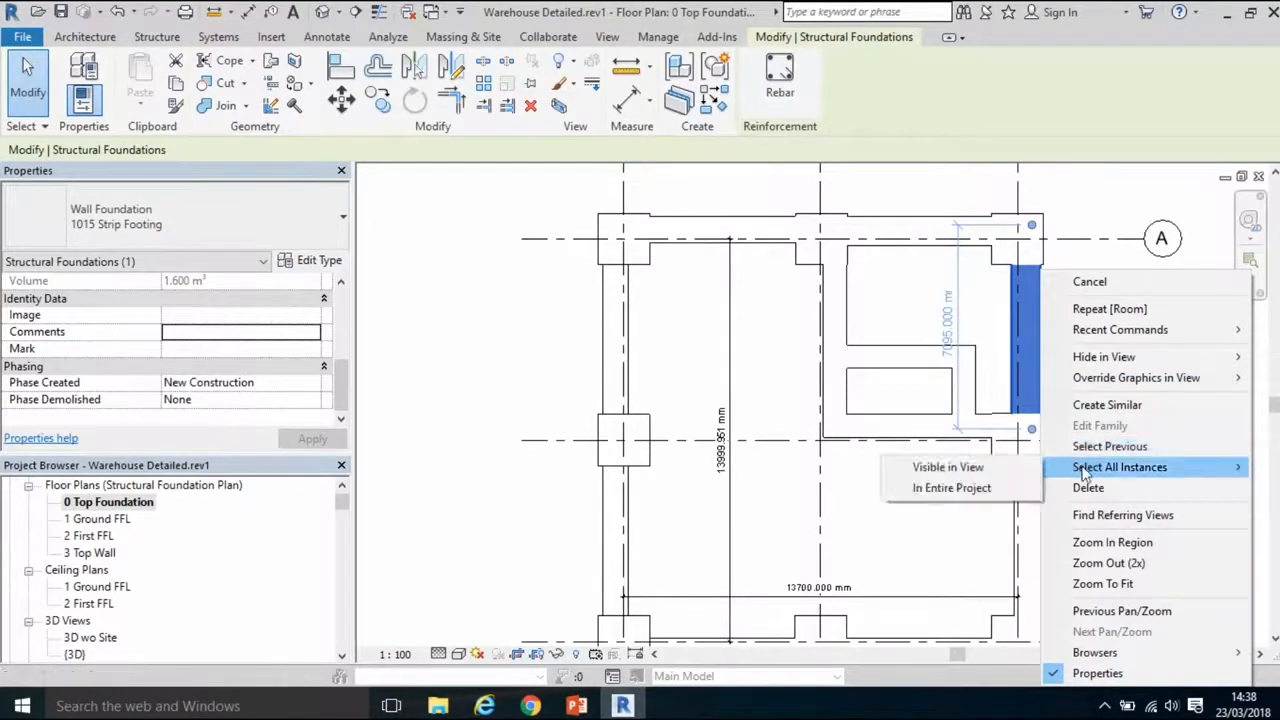
{"action": "left_click", "coordinate": [951, 488]}
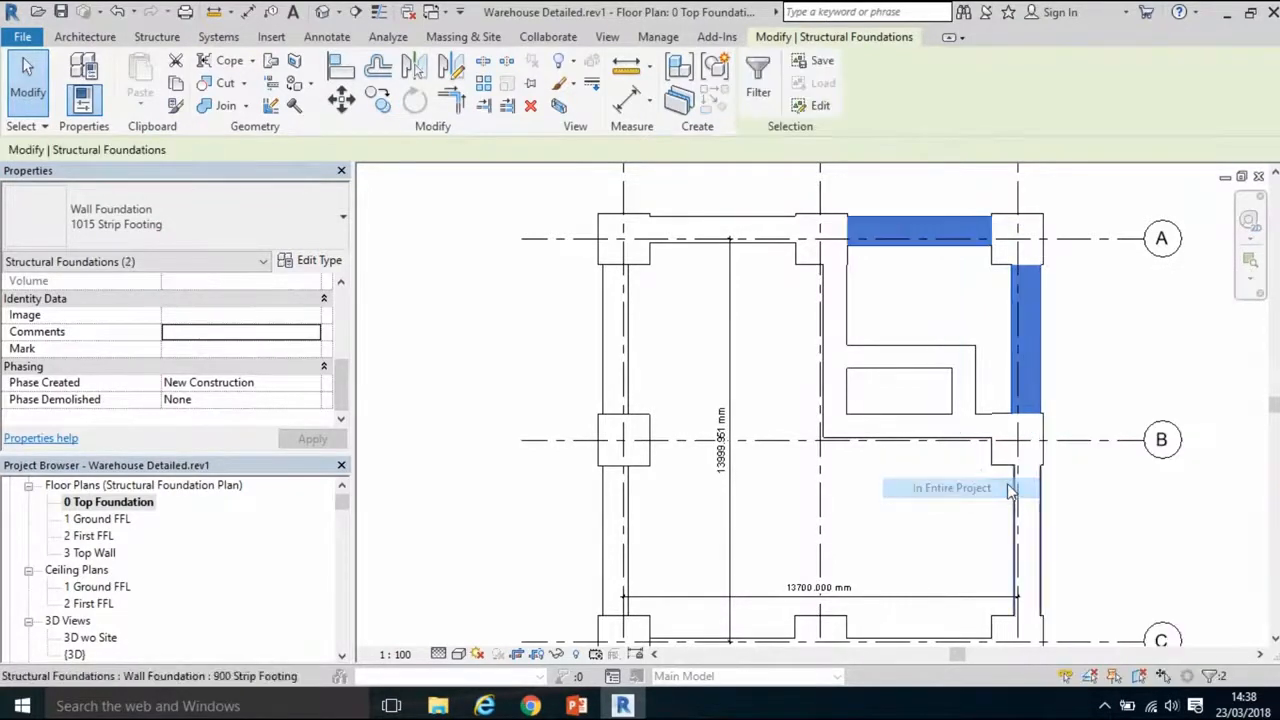
{"action": "left_click", "coordinate": [199, 333]}
{"action": "type", "text": "19"}
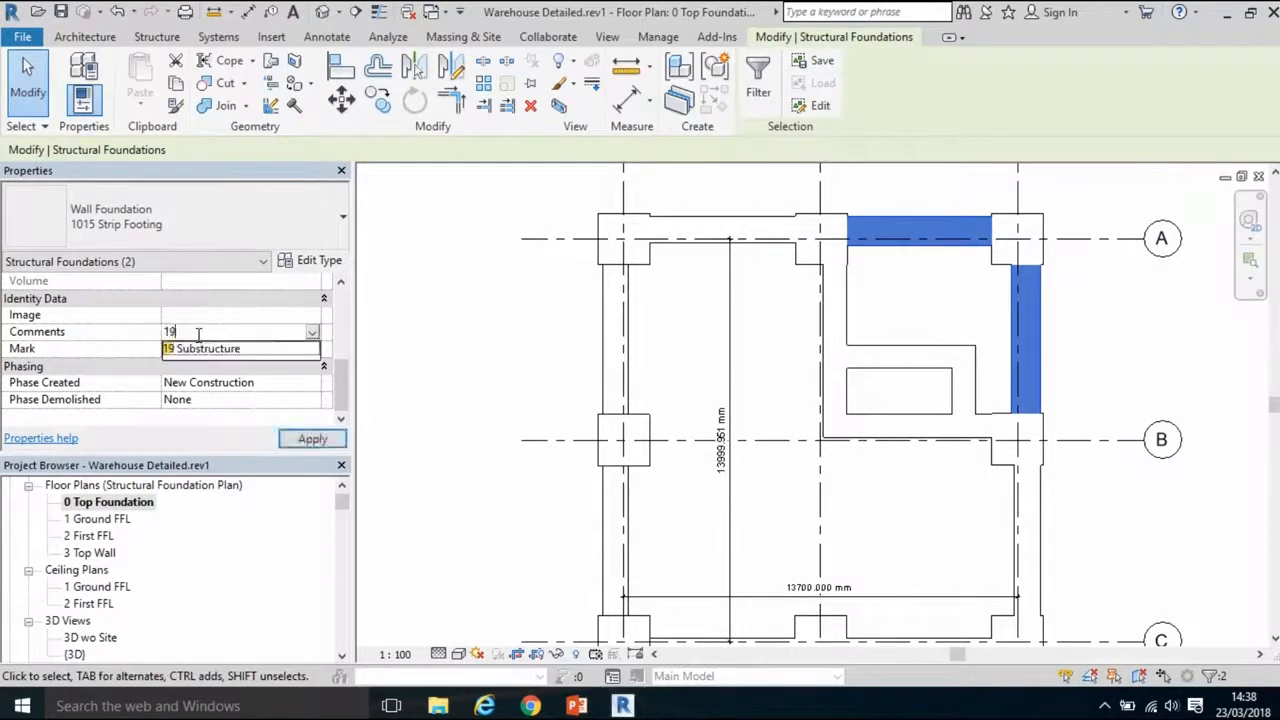
{"action": "left_click", "coordinate": [197, 352]}
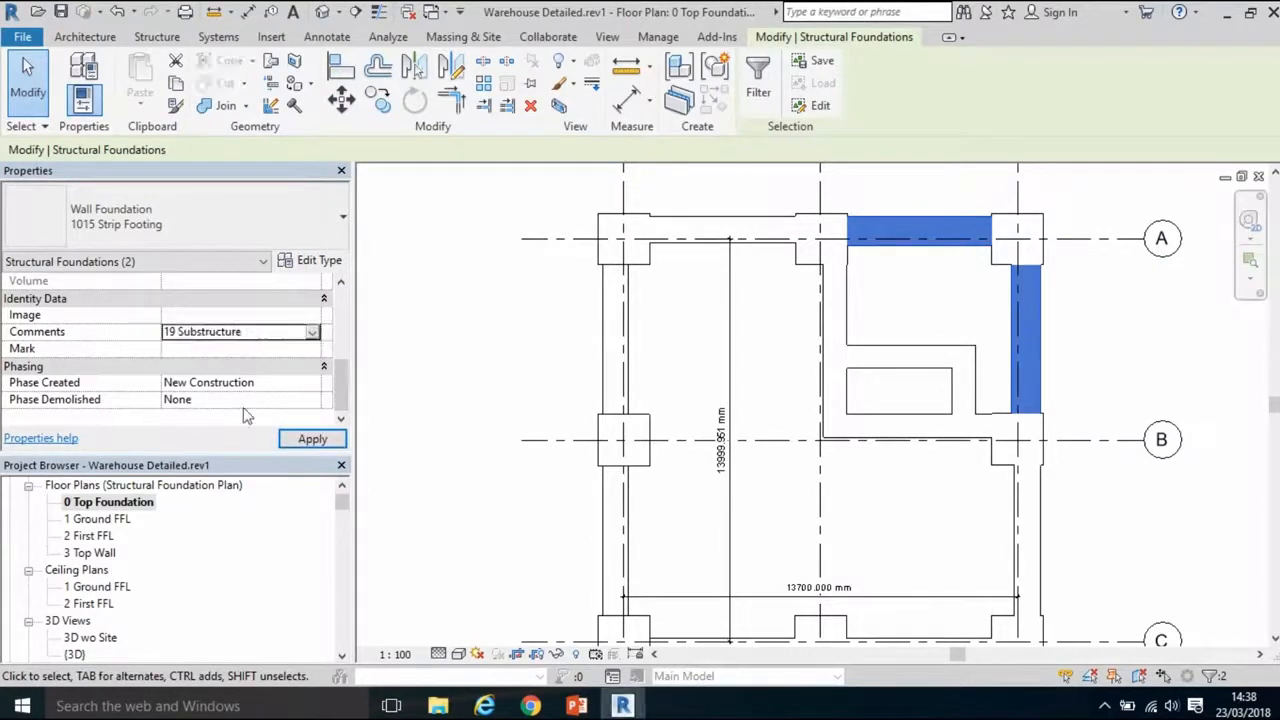
{"action": "left_click", "coordinate": [297, 439]}
- Open the 1 Ground FFL floor plan
{"action": "double_click", "coordinate": [85, 524]}
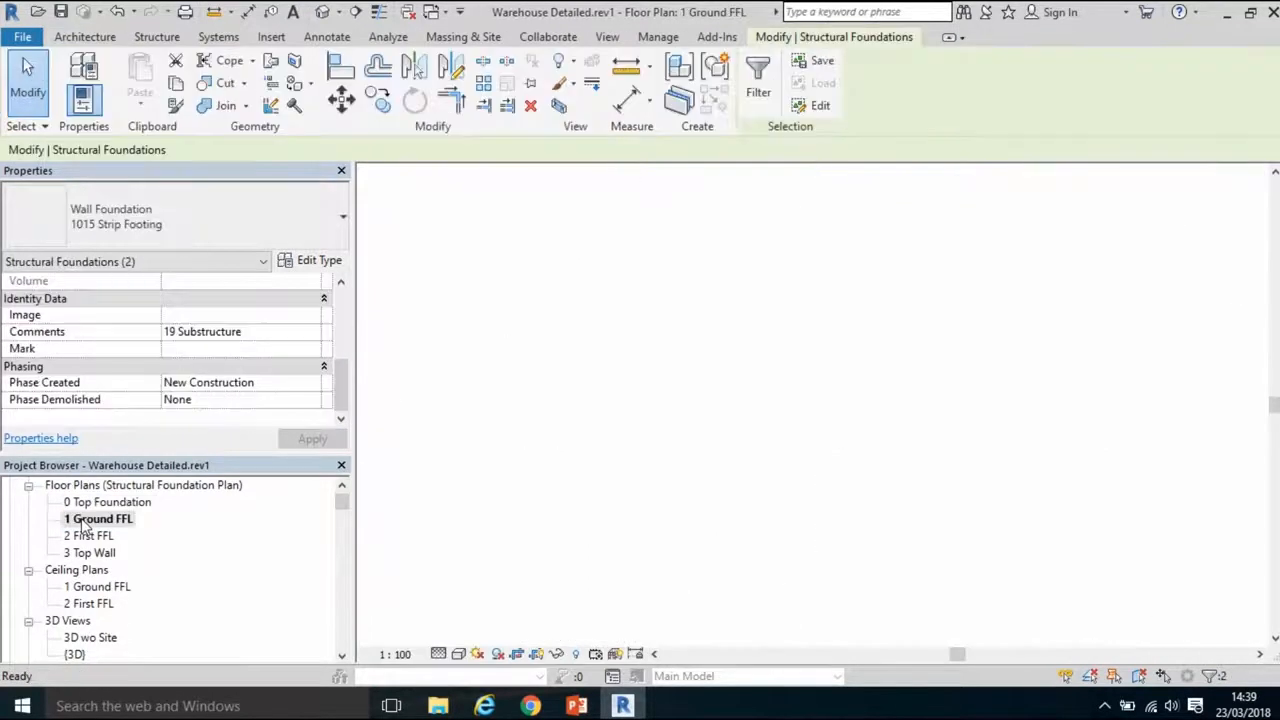
{"action": "scroll", "coordinate": [568, 378], "scroll_direction": "up", "scroll_amount": 3}
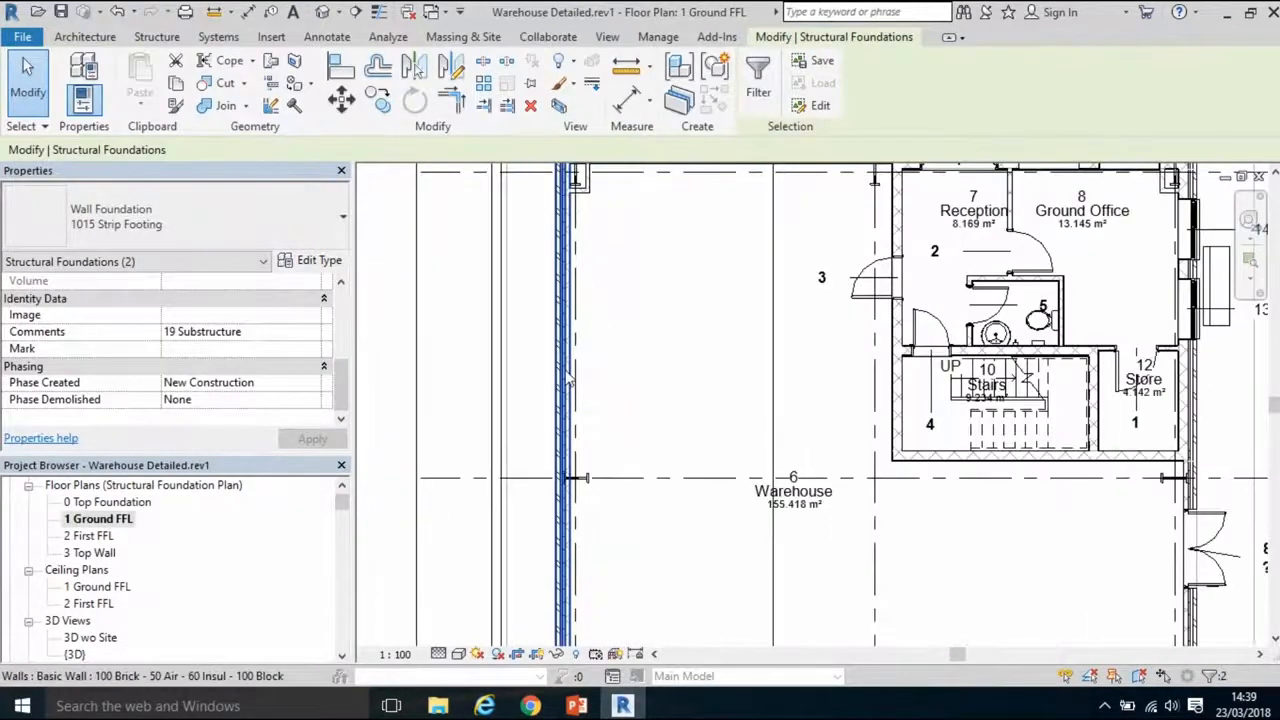
{"action": "scroll", "coordinate": [568, 378], "scroll_direction": "up", "scroll_amount": 2}
- Set the Comments of every 100 Brick - 50 Air - 60 Insul - 100 Block wall in the project to "21 External Walls" and check the grid A wall
{"action": "left_click", "coordinate": [566, 378]}
{"action": "scroll", "coordinate": [566, 378], "scroll_direction": "down", "scroll_amount": 1}
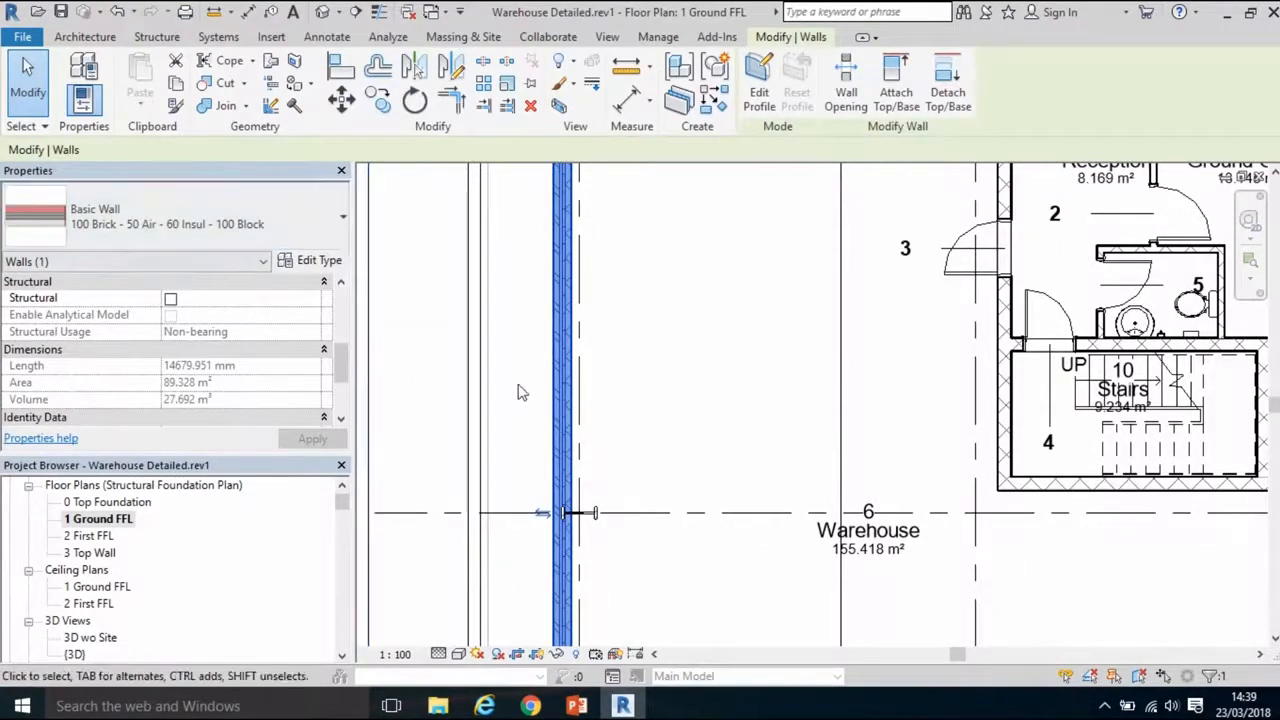
{"action": "right_click", "coordinate": [556, 382]}
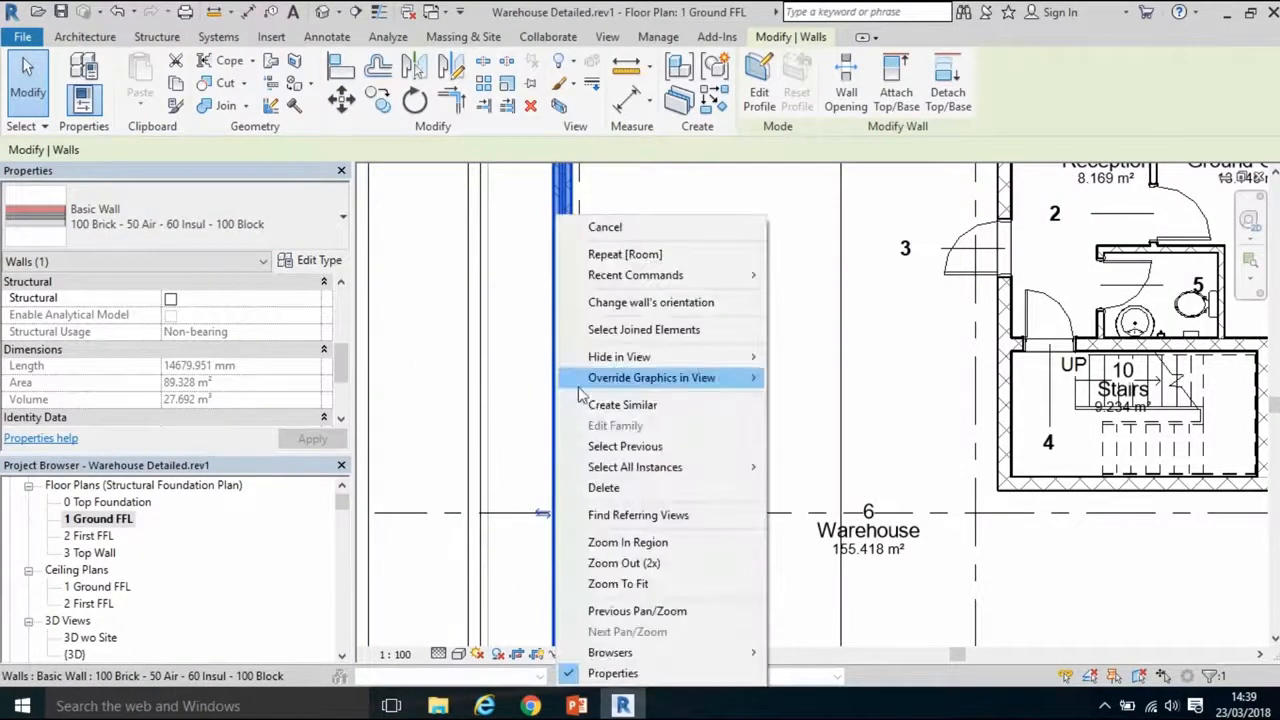
{"action": "mouse_move", "coordinate": [648, 468]}
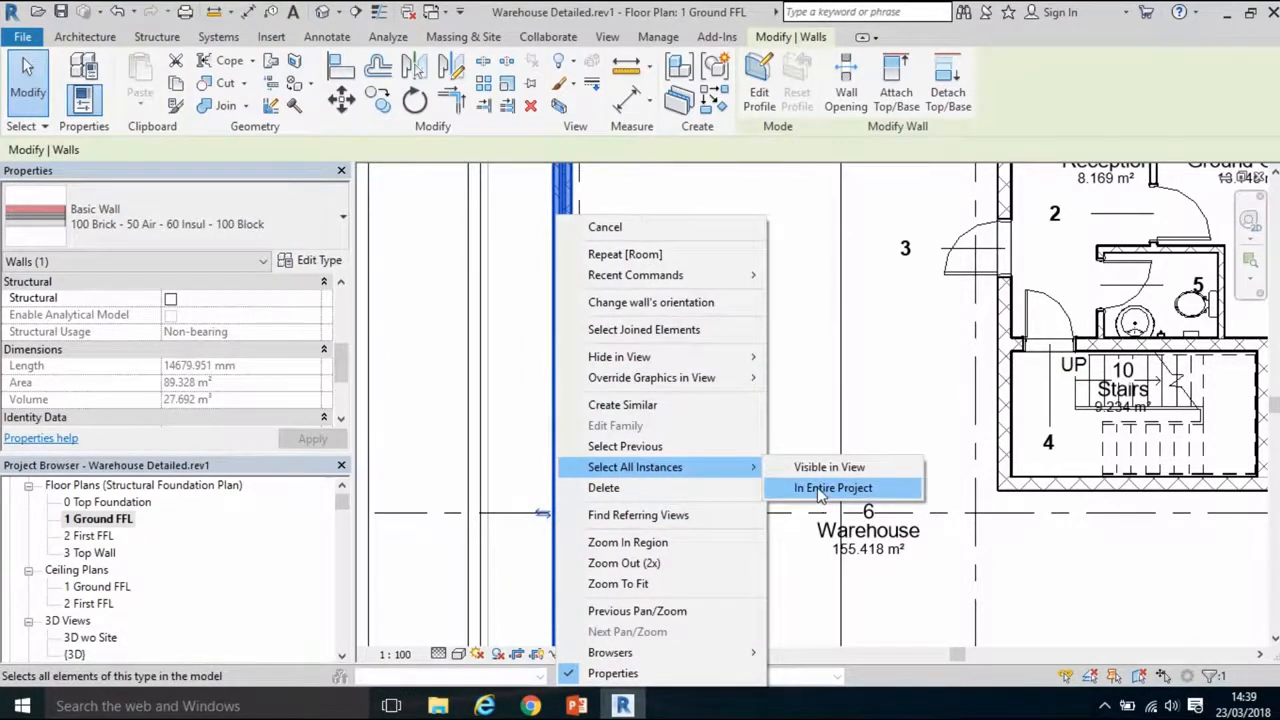
{"action": "left_click", "coordinate": [820, 488]}
{"action": "scroll", "coordinate": [668, 470], "scroll_direction": "down", "scroll_amount": 2}
{"action": "scroll", "coordinate": [765, 465], "scroll_direction": "down", "scroll_amount": 2}
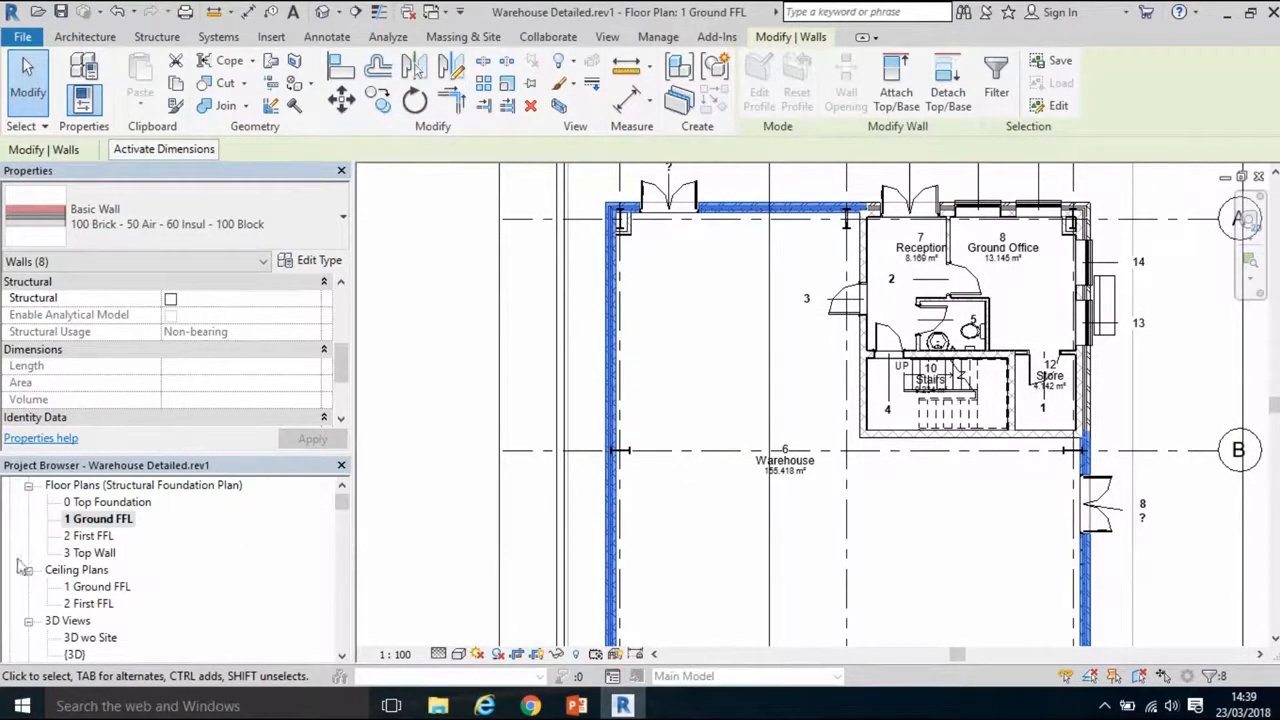
{"action": "scroll", "coordinate": [445, 535], "scroll_direction": "down", "scroll_amount": 2}
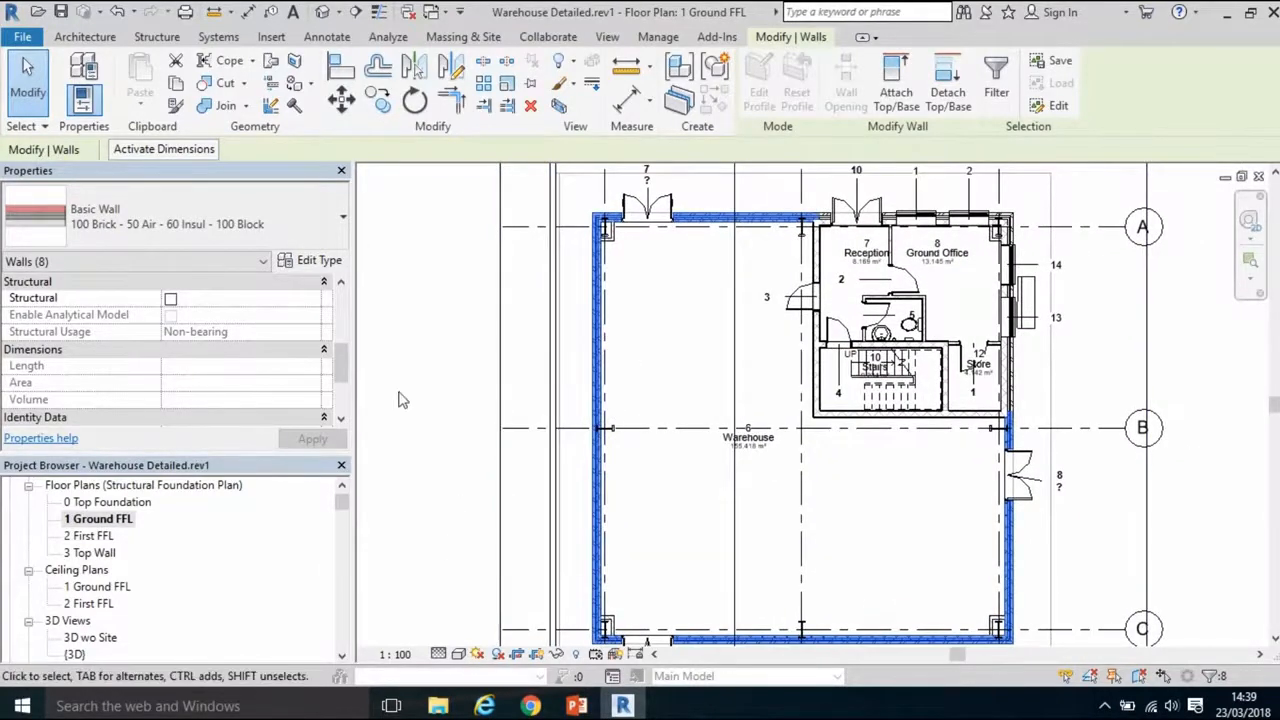
{"action": "scroll", "coordinate": [340, 375], "scroll_direction": "down", "scroll_amount": 2}
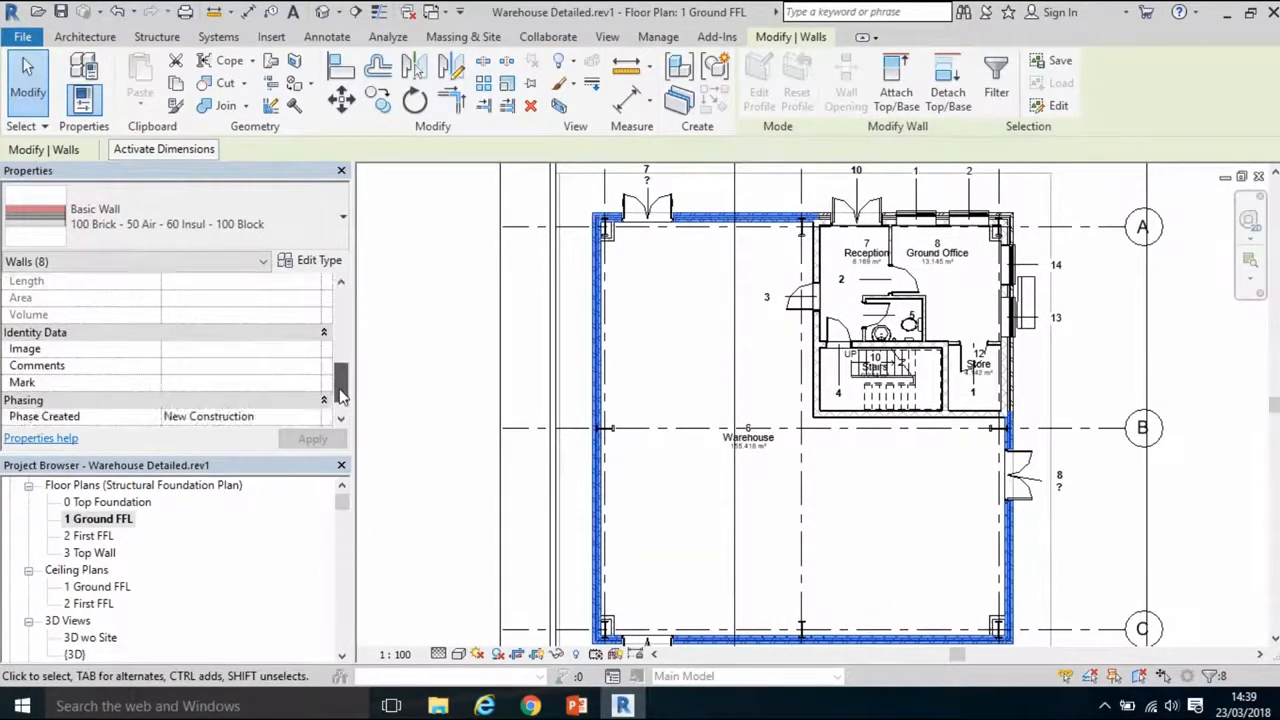
{"action": "left_click", "coordinate": [205, 366]}
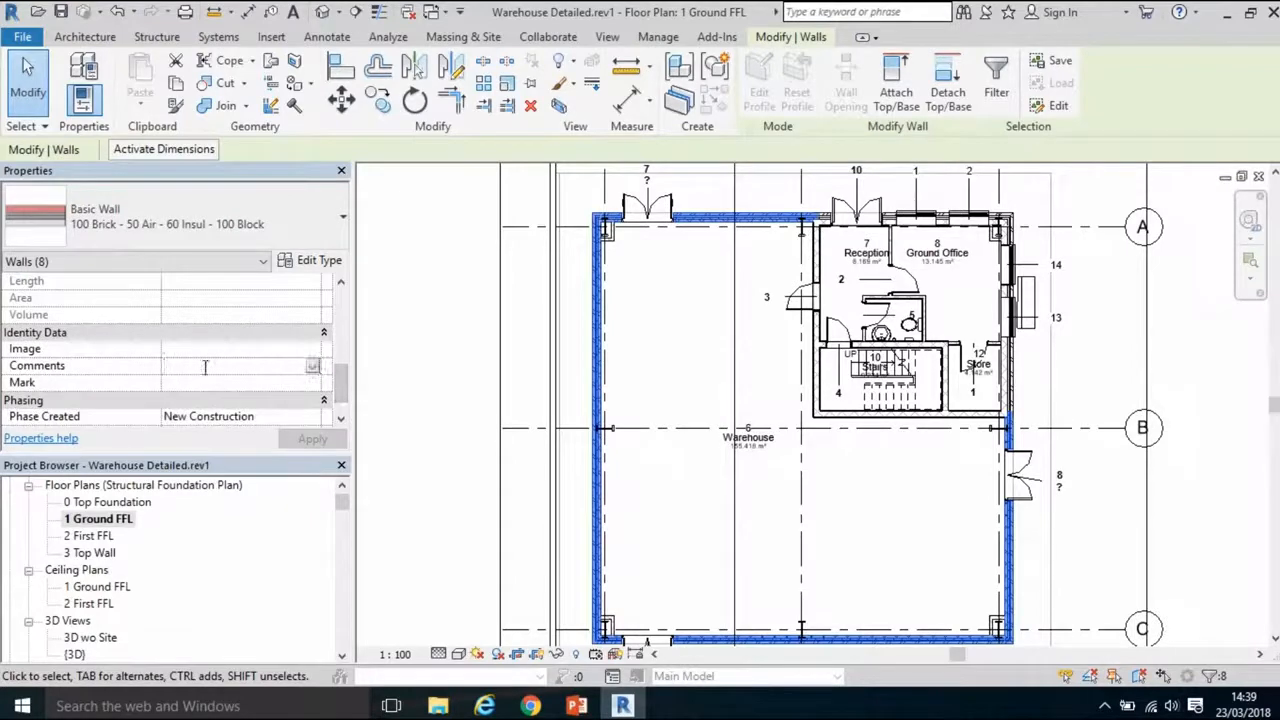
{"action": "type", "text": "21 External Walls"}
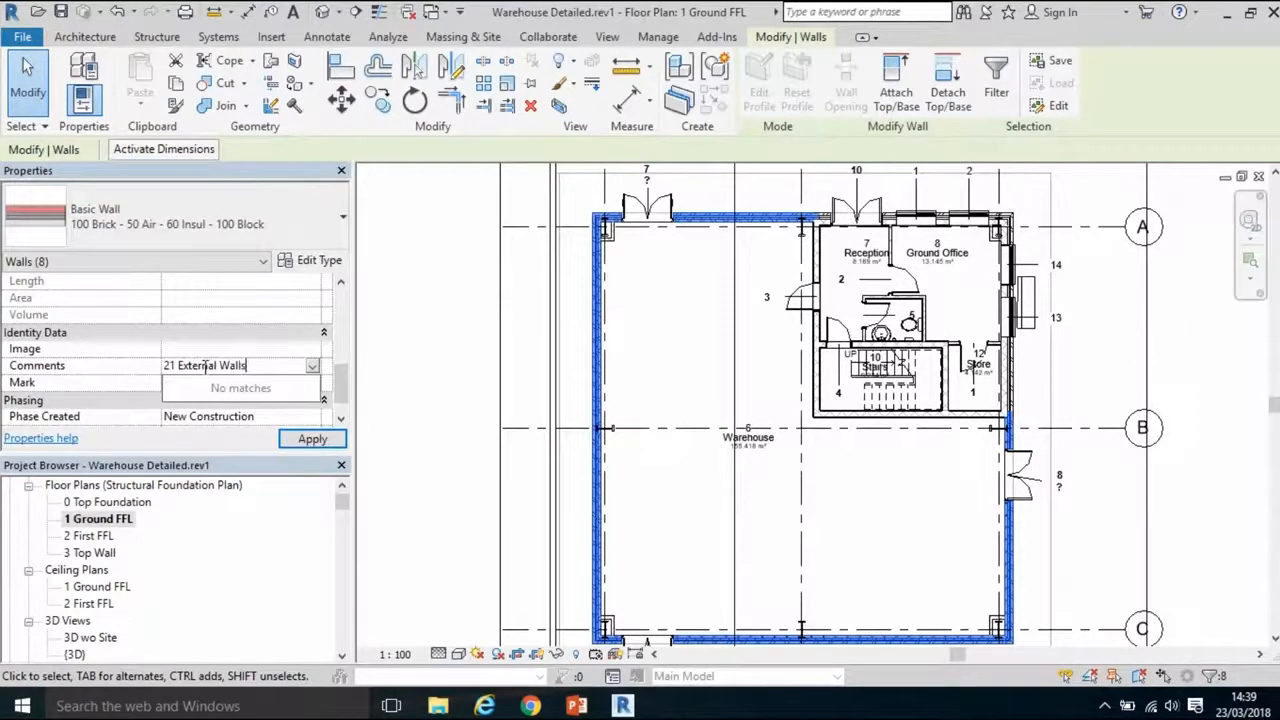
{"action": "left_click", "coordinate": [311, 441]}
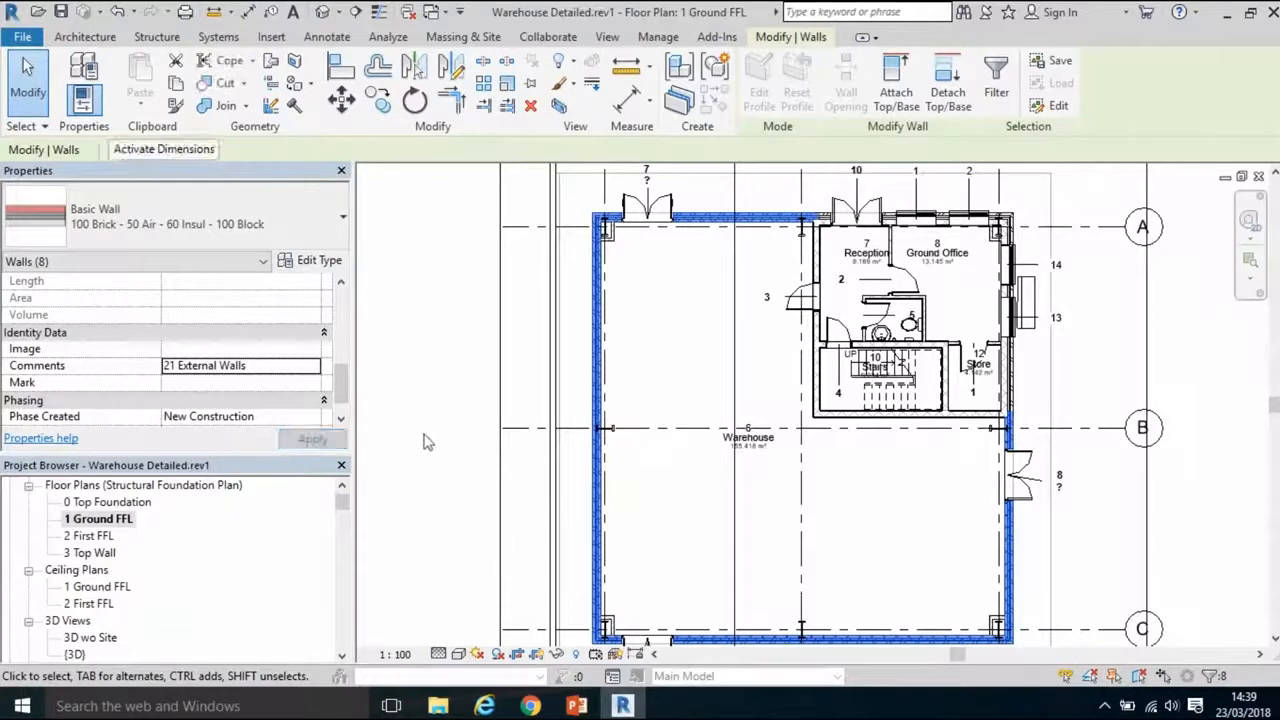
{"action": "left_click", "coordinate": [706, 382]}
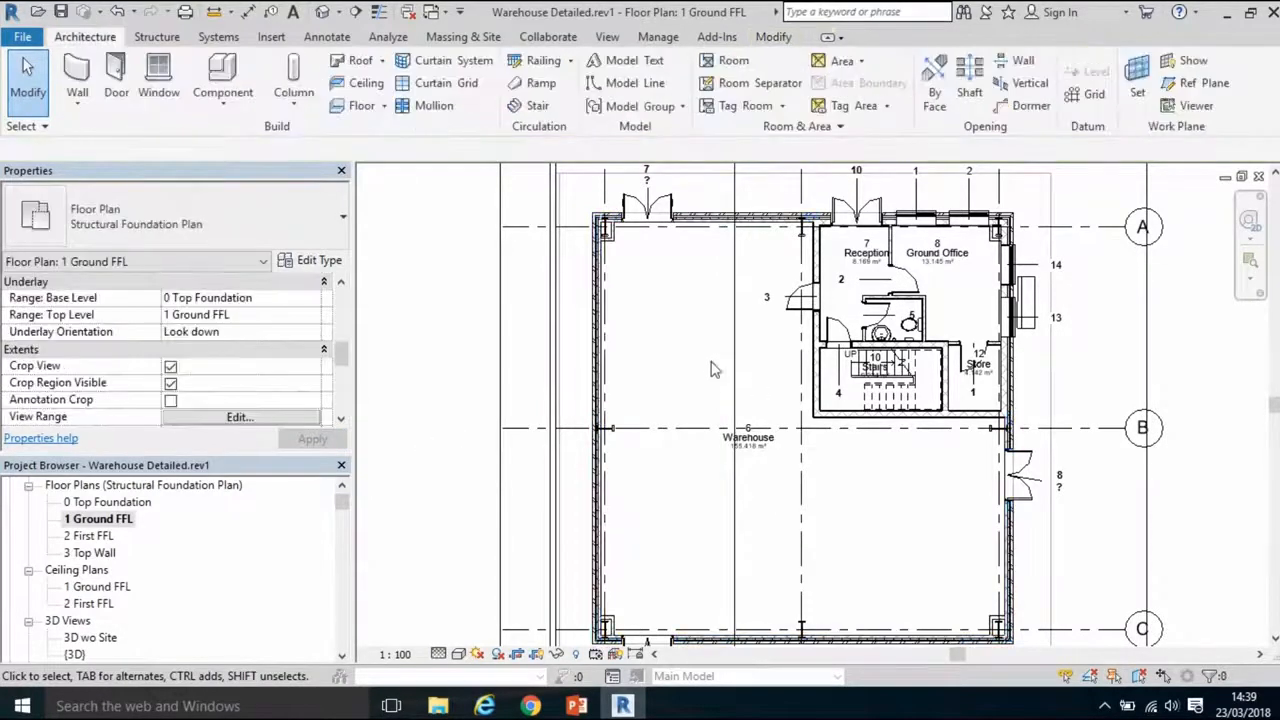
{"action": "left_click", "coordinate": [722, 230]}
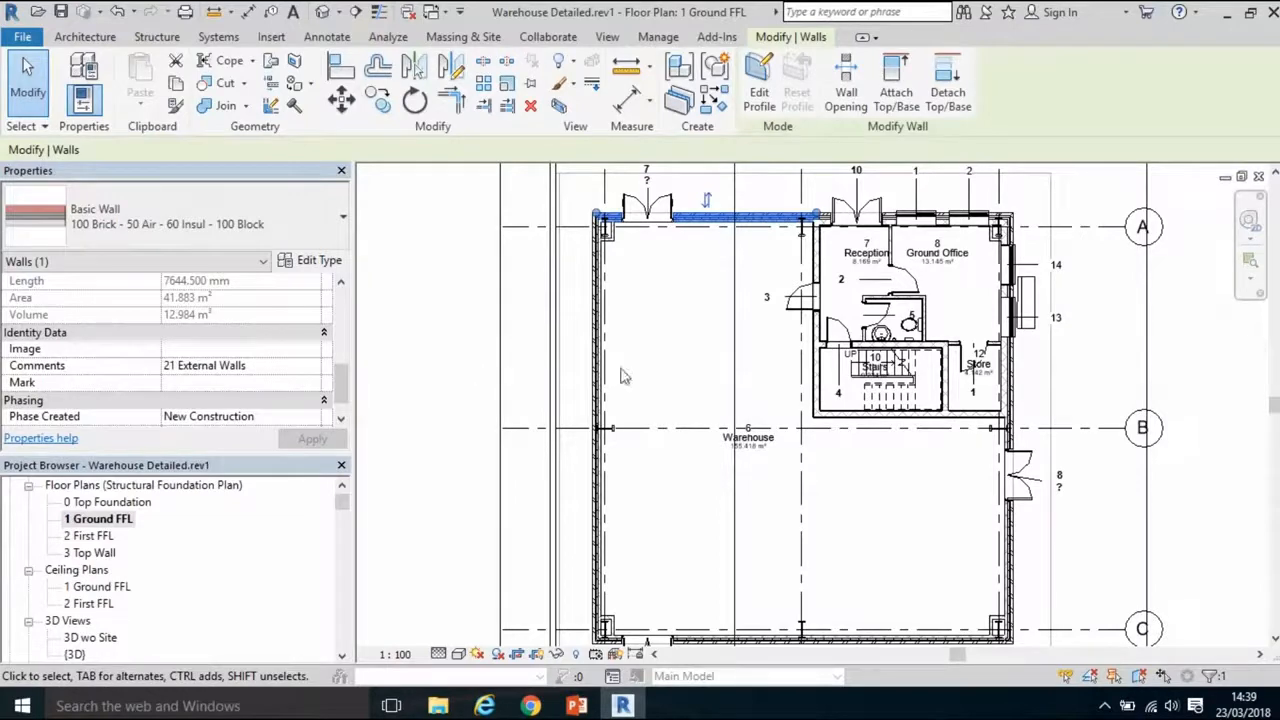
- Set the Comments of every 12 Plasterbd - 215 Block - 12 Plasterbd wall in the entire project to "22 Internal Walls and Partitions"
{"action": "left_click", "coordinate": [817, 383]}
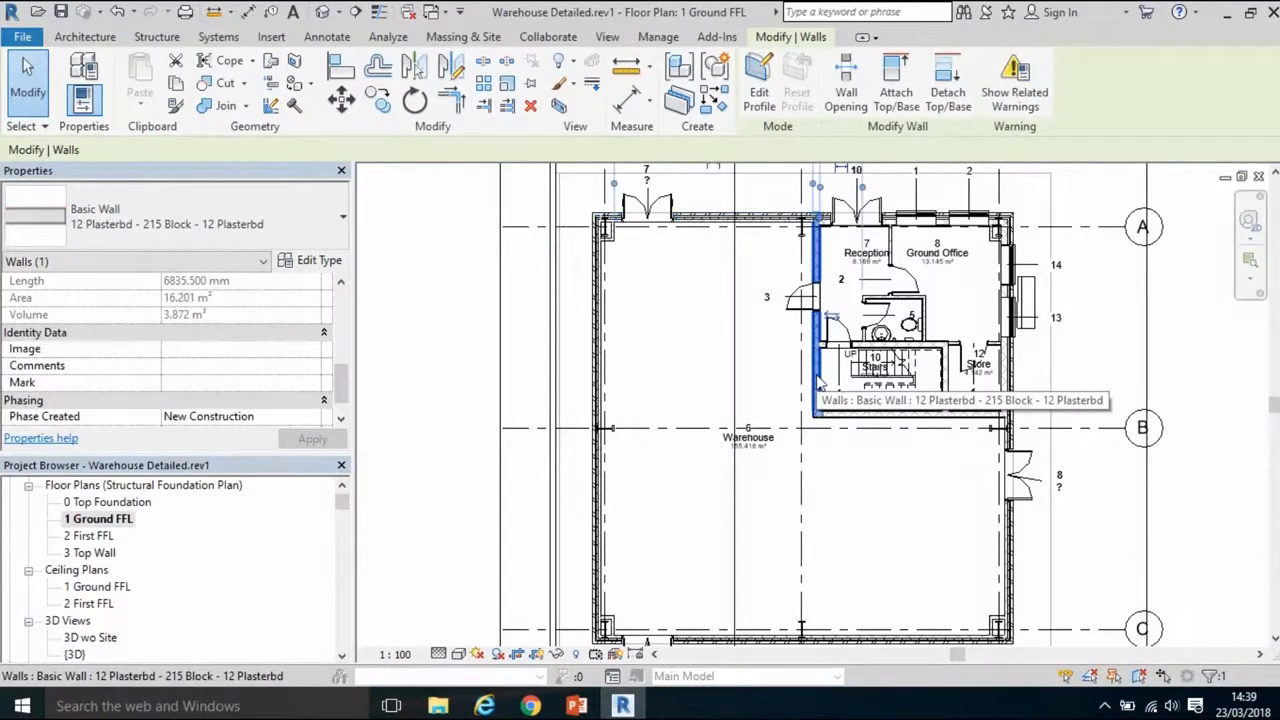
{"action": "right_click", "coordinate": [817, 383]}
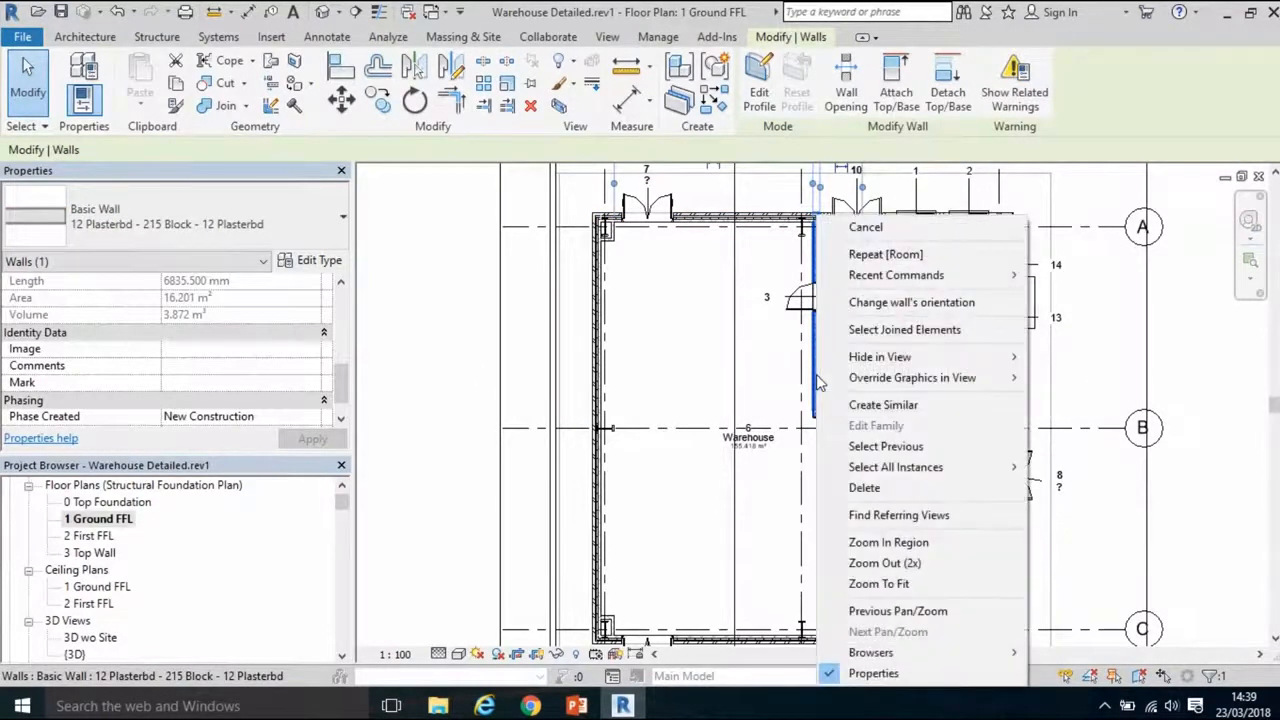
{"action": "mouse_move", "coordinate": [930, 467]}
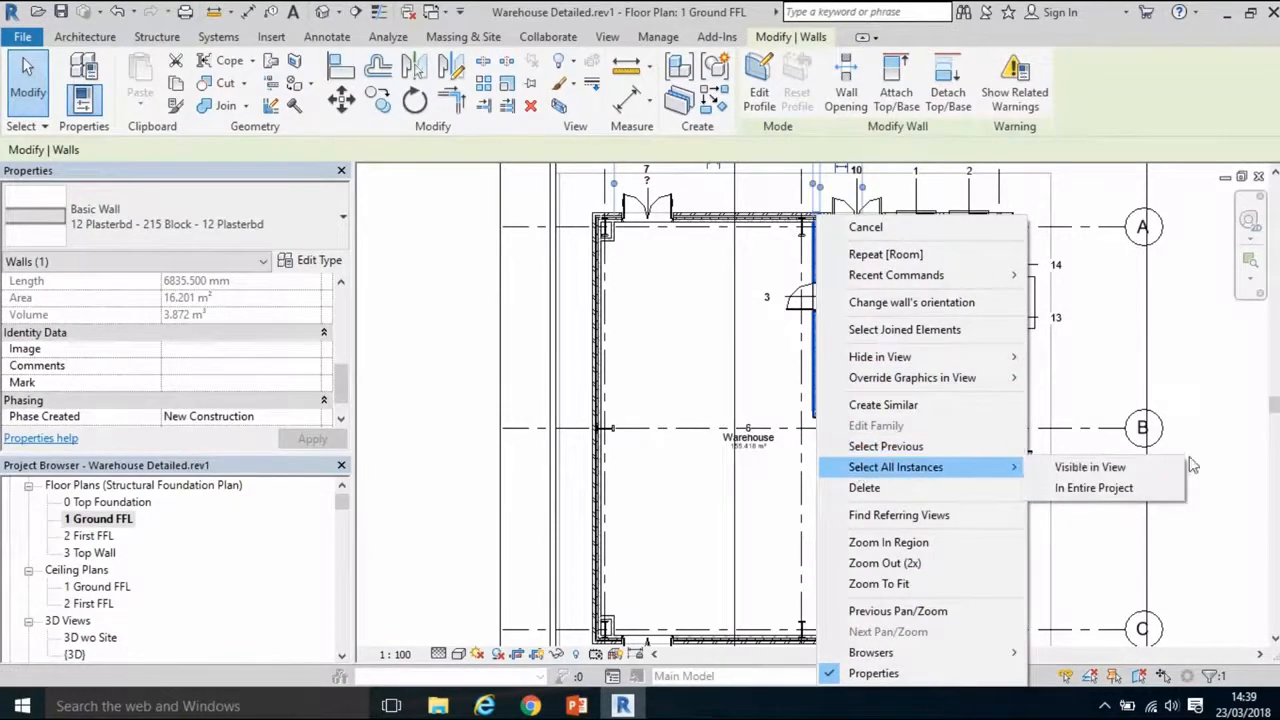
{"action": "left_click", "coordinate": [1134, 487]}
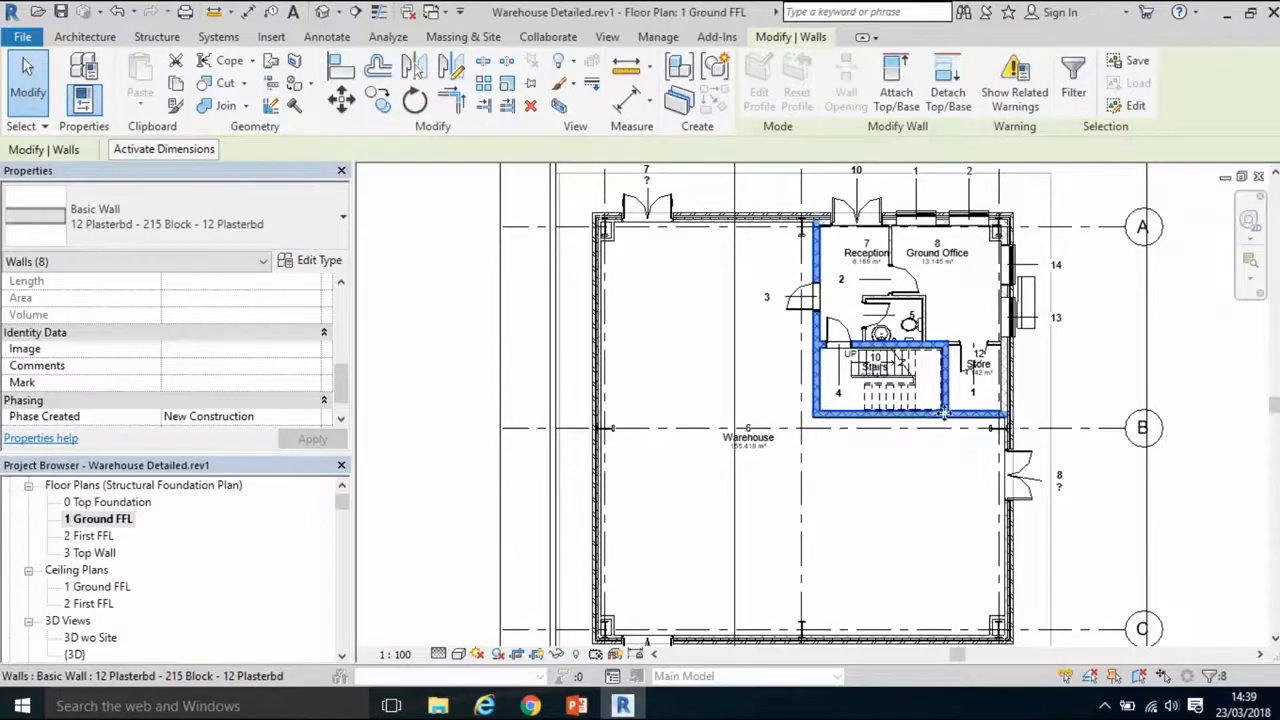
{"action": "left_click", "coordinate": [258, 366]}
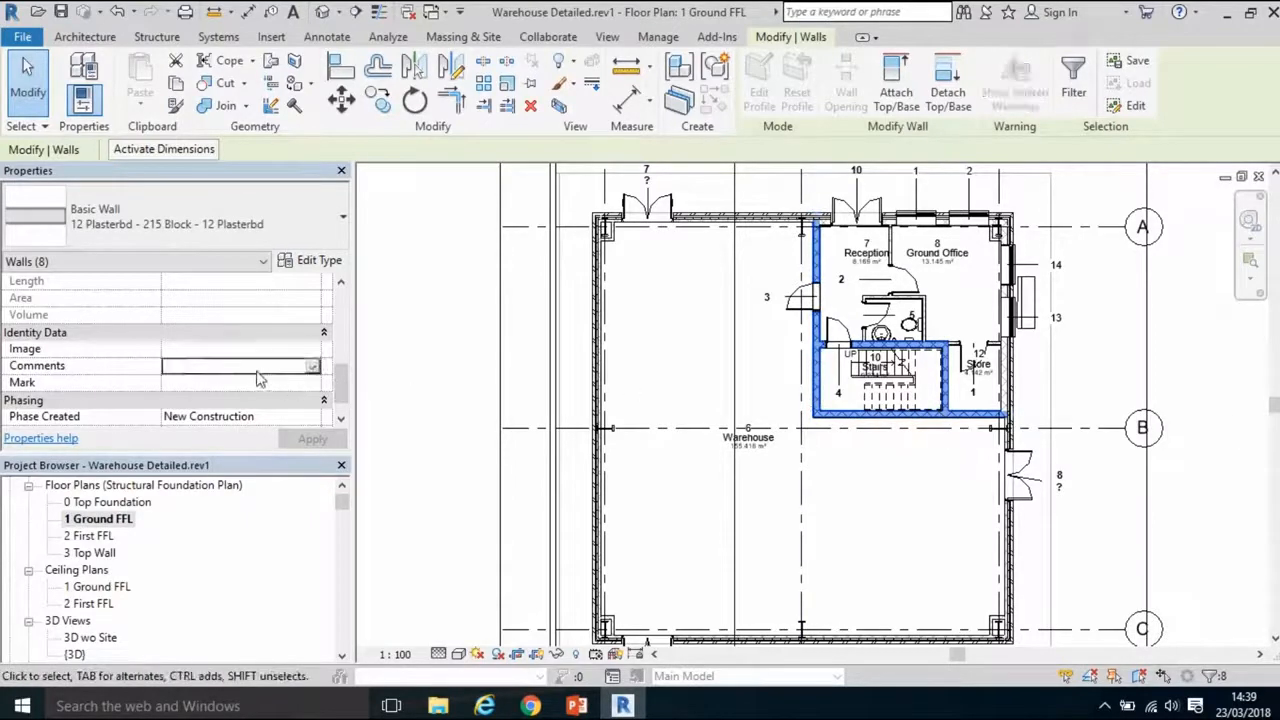
{"action": "type", "text": "22 Internal Walls and Parti"}
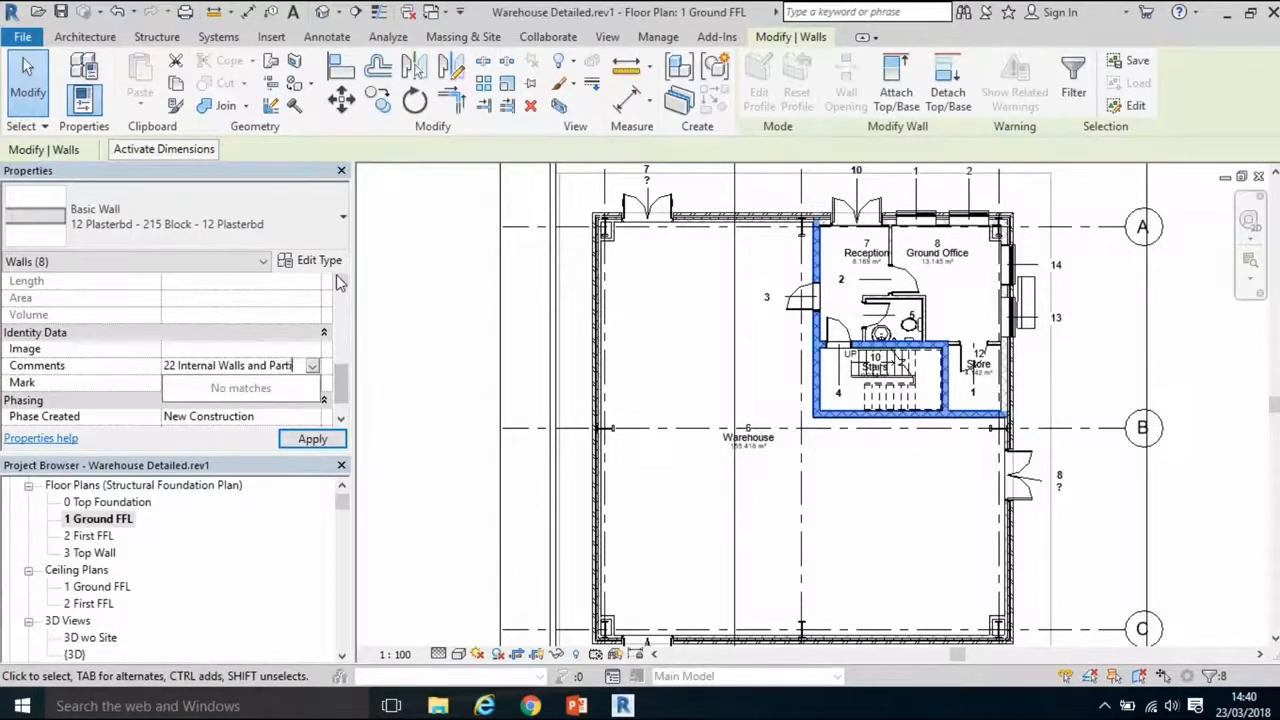
{"action": "type", "text": "ns"}
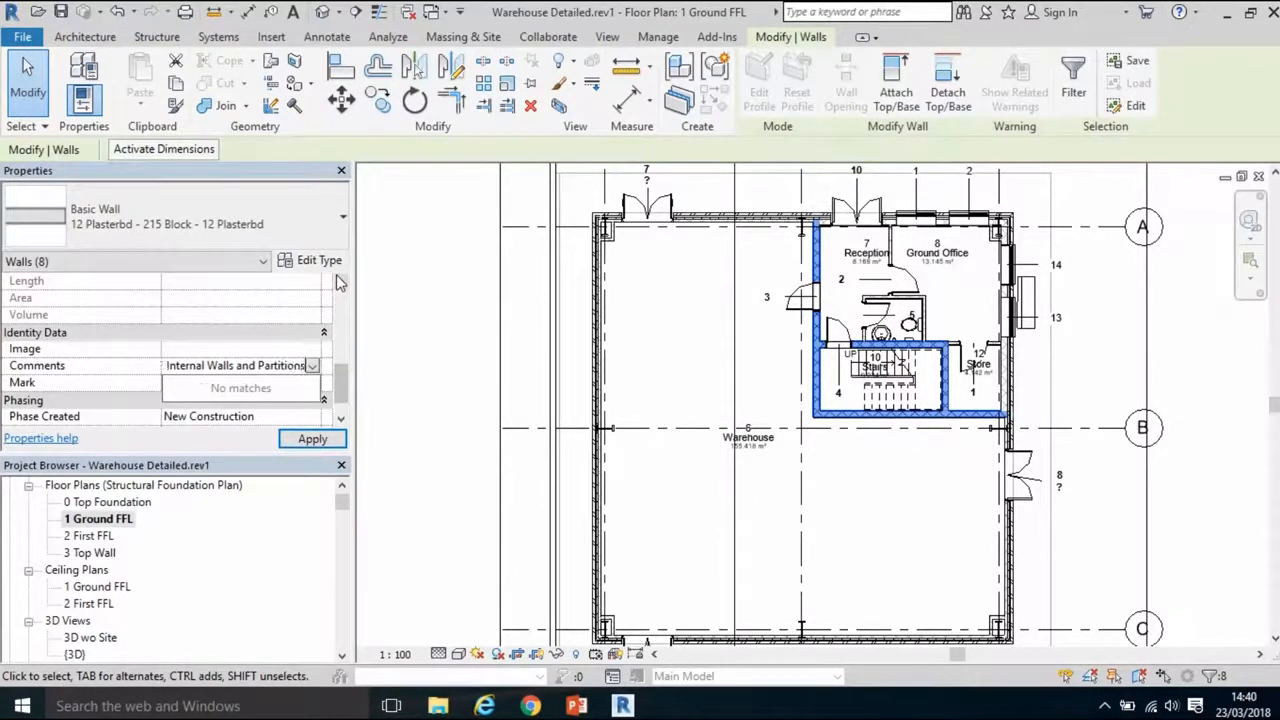
{"action": "left_click", "coordinate": [312, 439]}
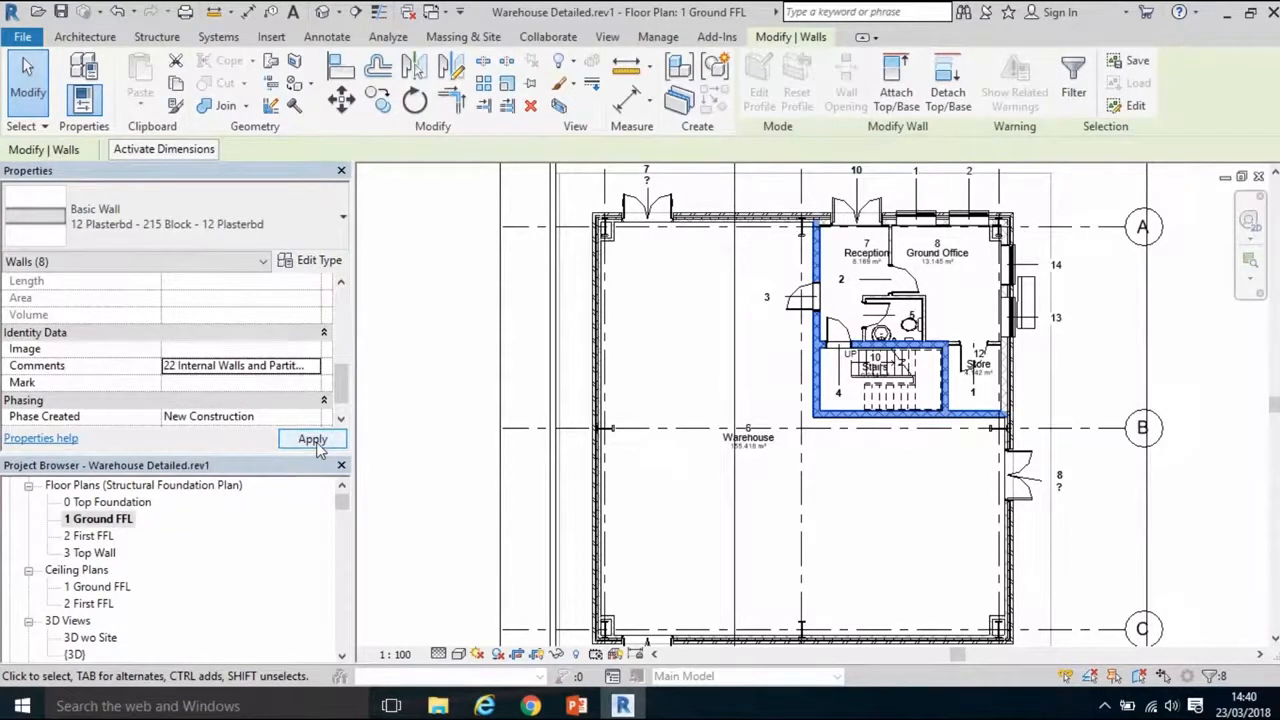
{"action": "left_click", "coordinate": [314, 441]}
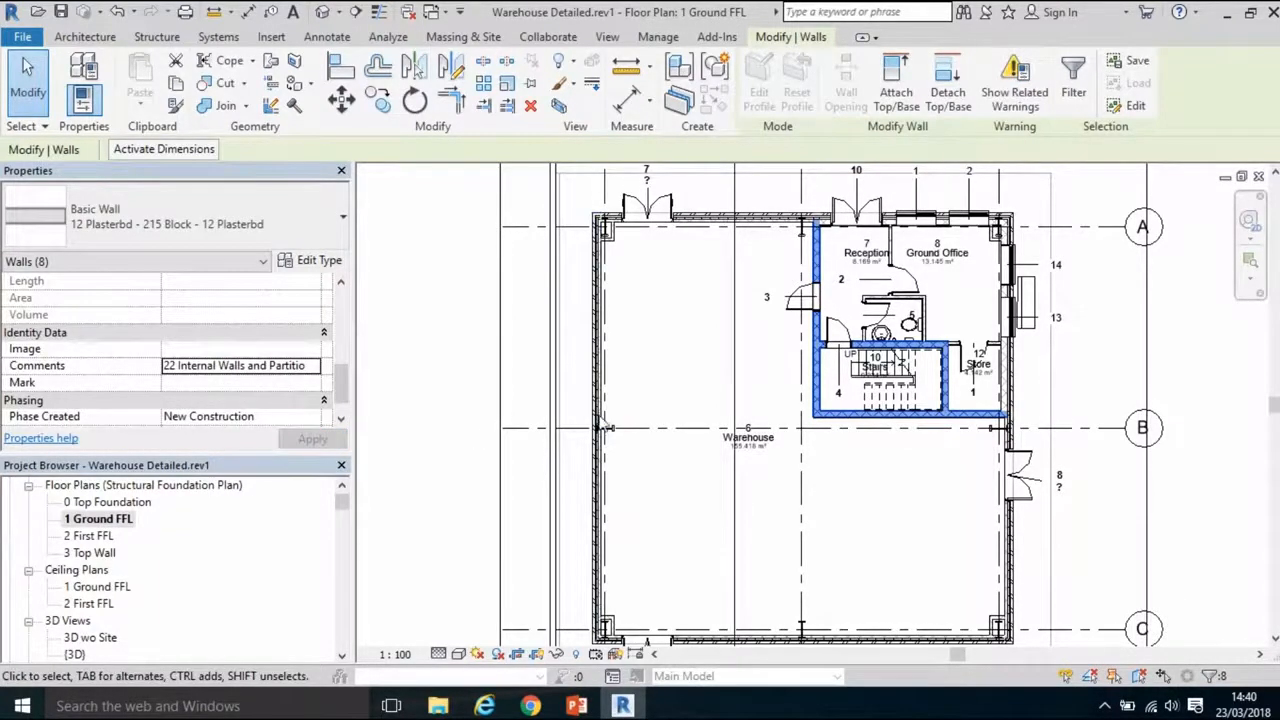
- In the 3D wo Site view, check the Comments of the parapet wall and roof, and select an upper-floor window
{"action": "double_click", "coordinate": [90, 638]}
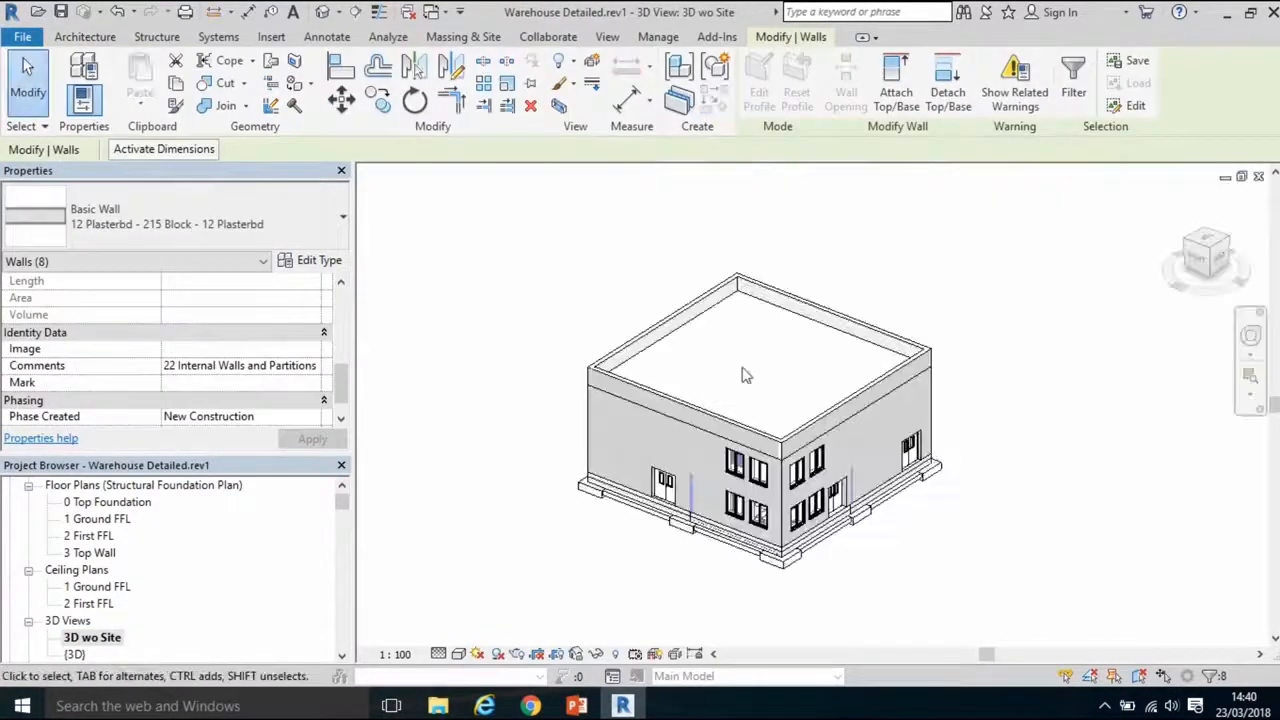
{"action": "left_click", "coordinate": [650, 410]}
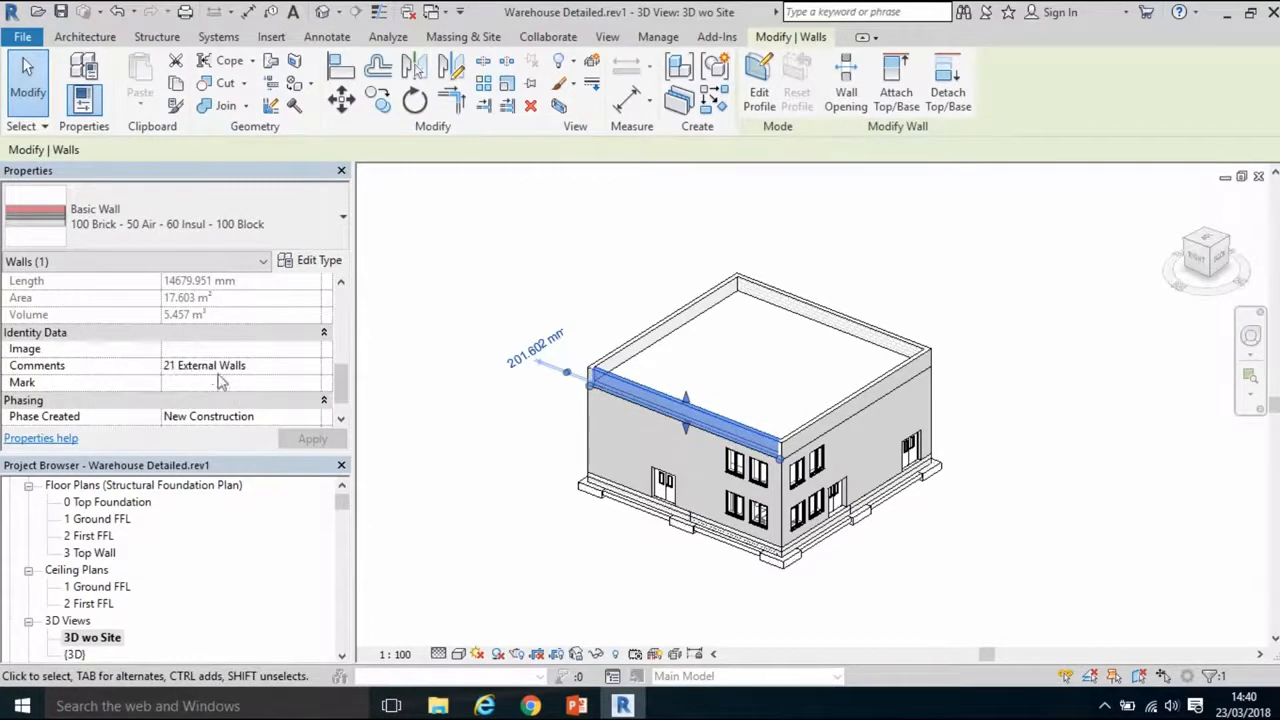
{"action": "left_click", "coordinate": [713, 320]}
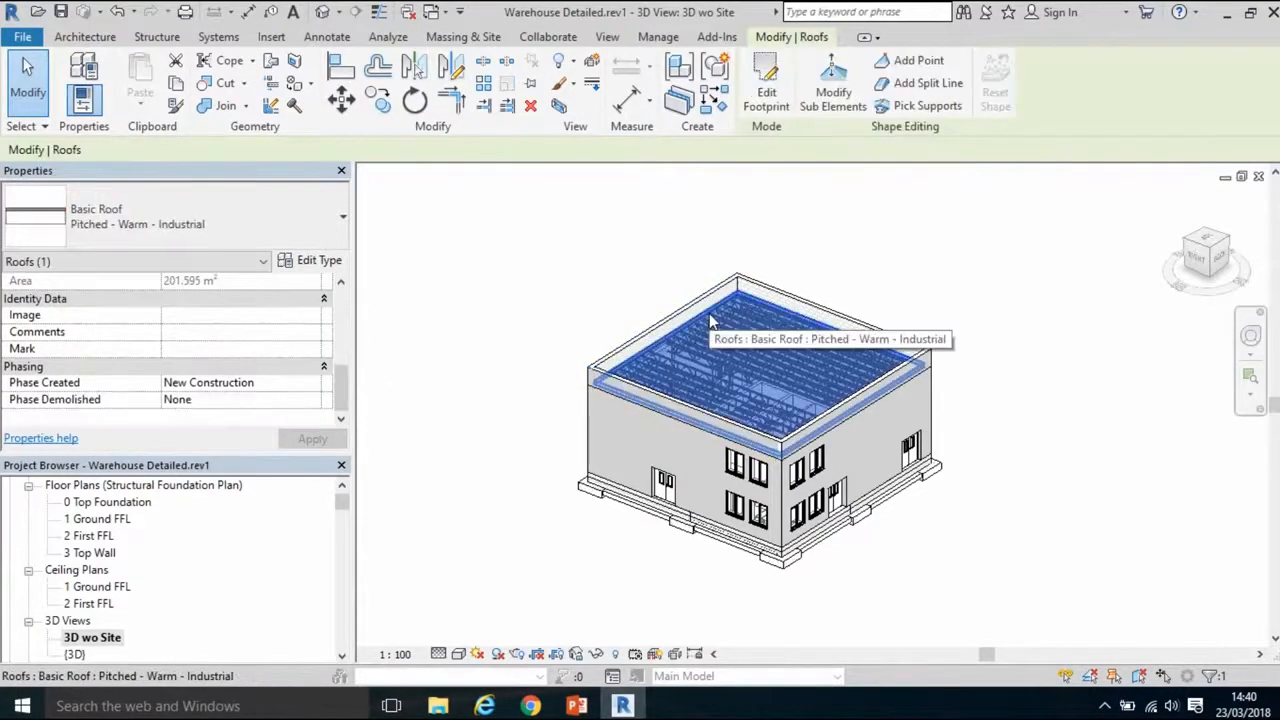
{"action": "scroll", "coordinate": [815, 465], "scroll_direction": "up", "scroll_amount": 3}
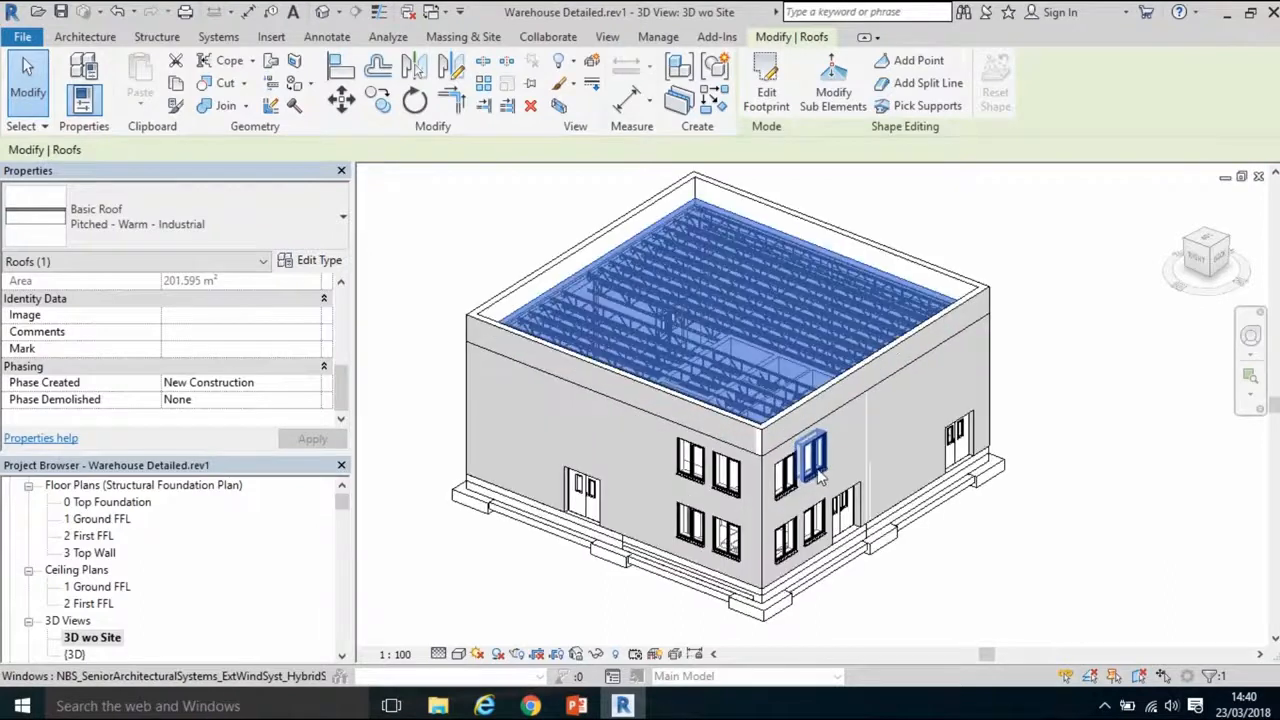
{"action": "left_click", "coordinate": [815, 462]}
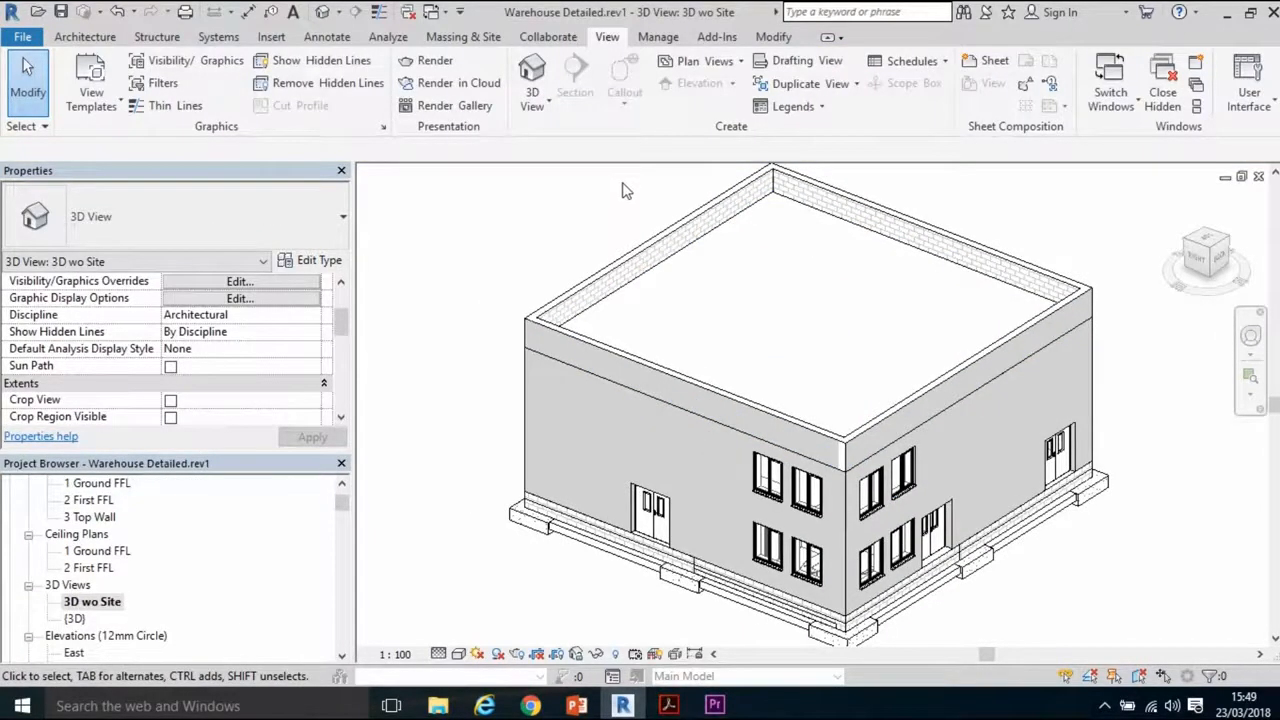
- Review the building in the 1 Ground FFL plan, the 3D wo Site view and Section 8, including the ground floor slab
{"action": "double_click", "coordinate": [97, 484]}
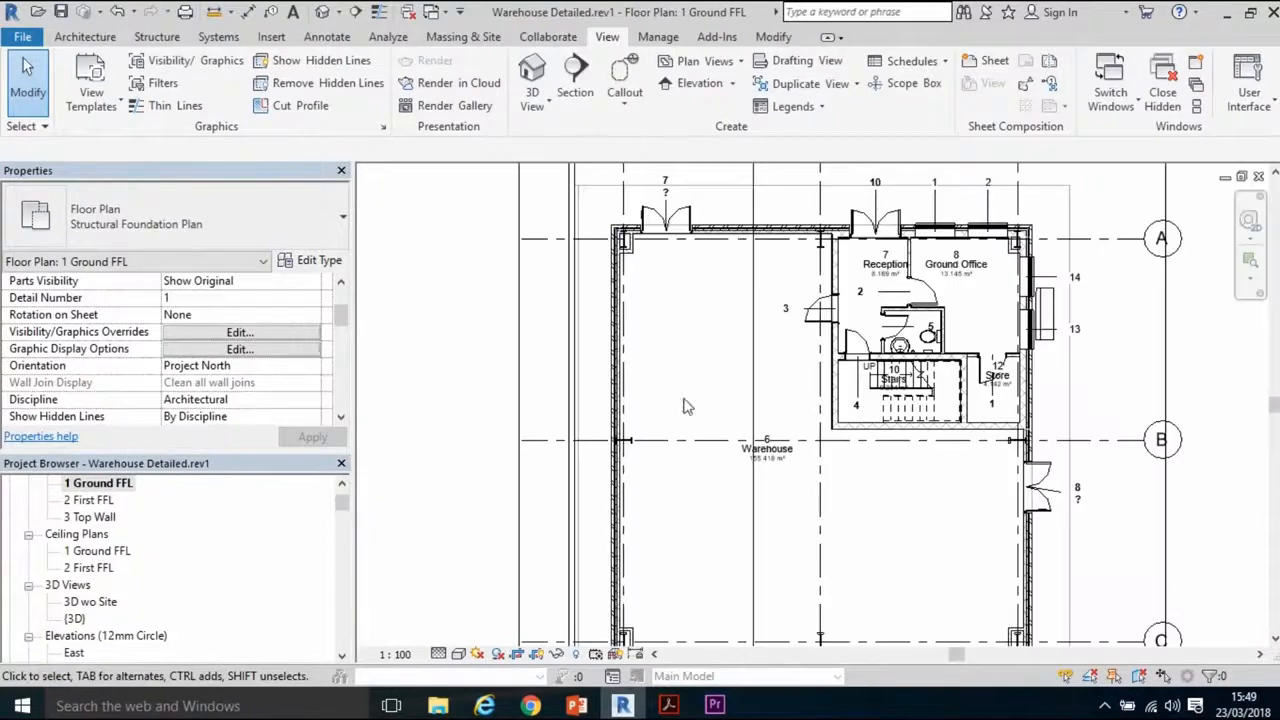
{"action": "double_click", "coordinate": [85, 603]}
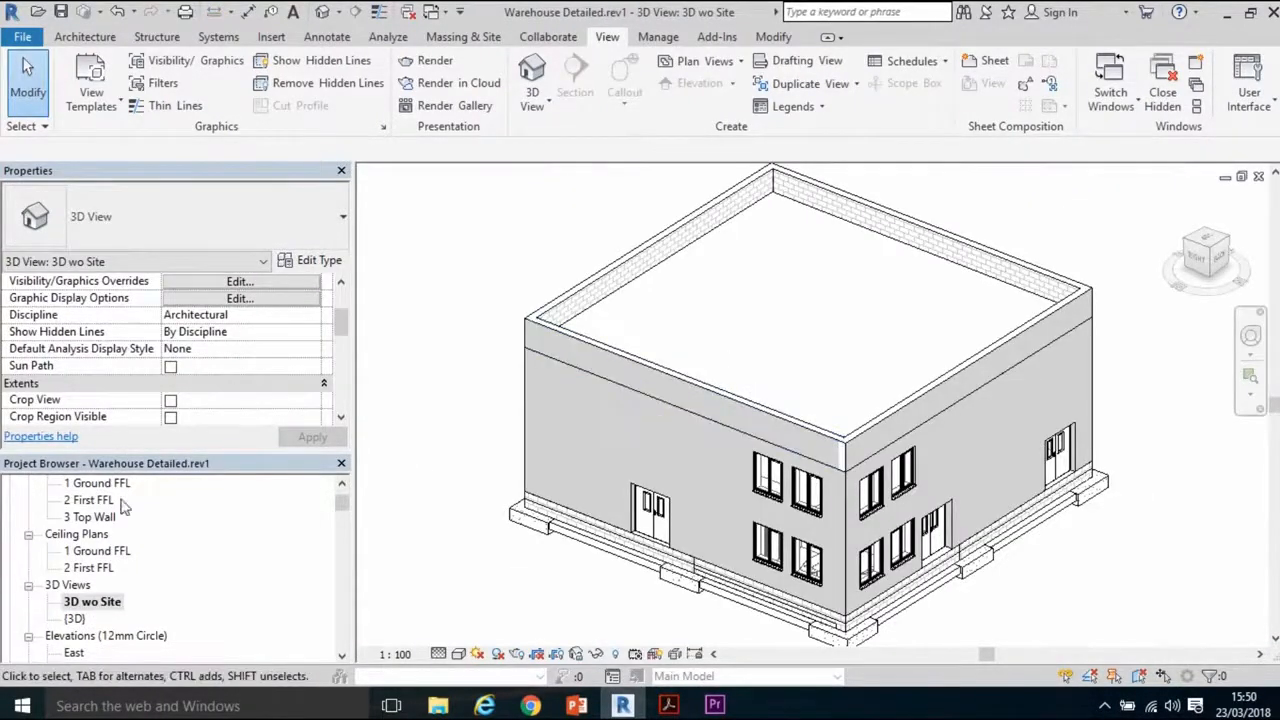
{"action": "left_click", "coordinate": [343, 656]}
{"action": "left_click", "coordinate": [343, 656]}
{"action": "left_click", "coordinate": [343, 656]}
{"action": "left_click", "coordinate": [343, 656]}
{"action": "left_click", "coordinate": [343, 656]}
{"action": "left_click", "coordinate": [343, 656]}
{"action": "double_click", "coordinate": [86, 636]}
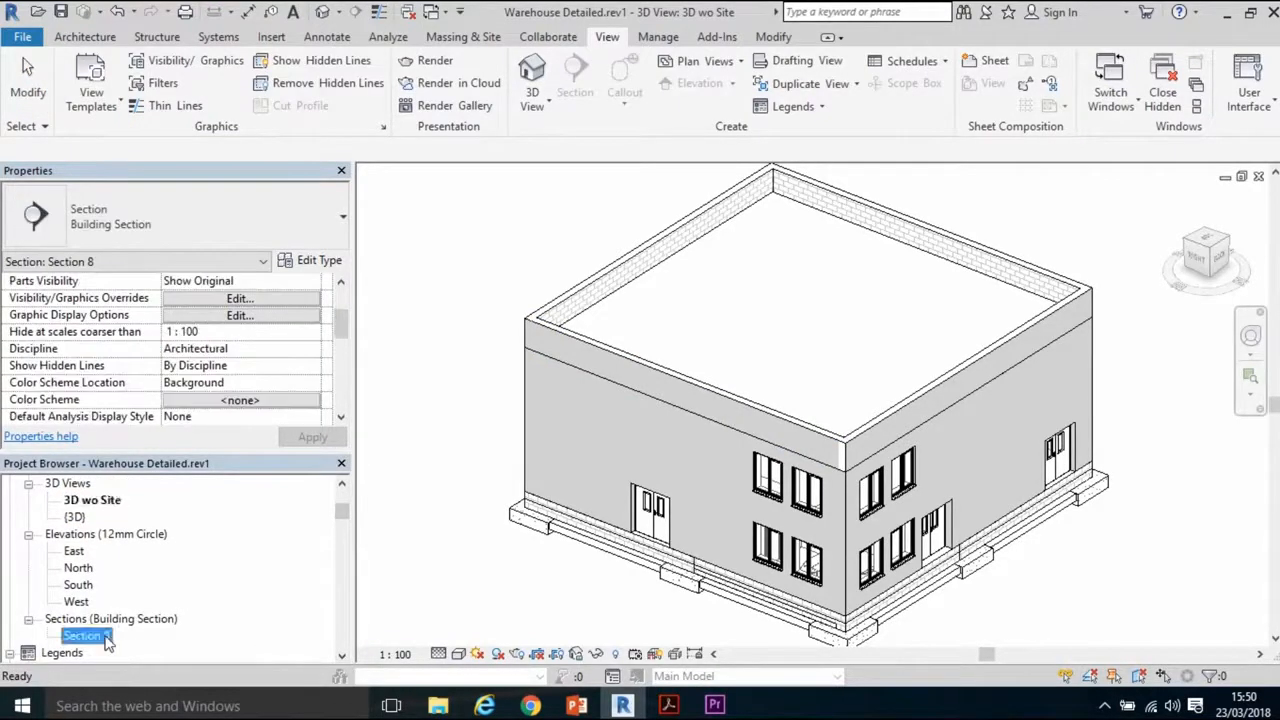
{"action": "middle_click_drag", "start_coordinate": [784, 405], "coordinate": [784, 459]}
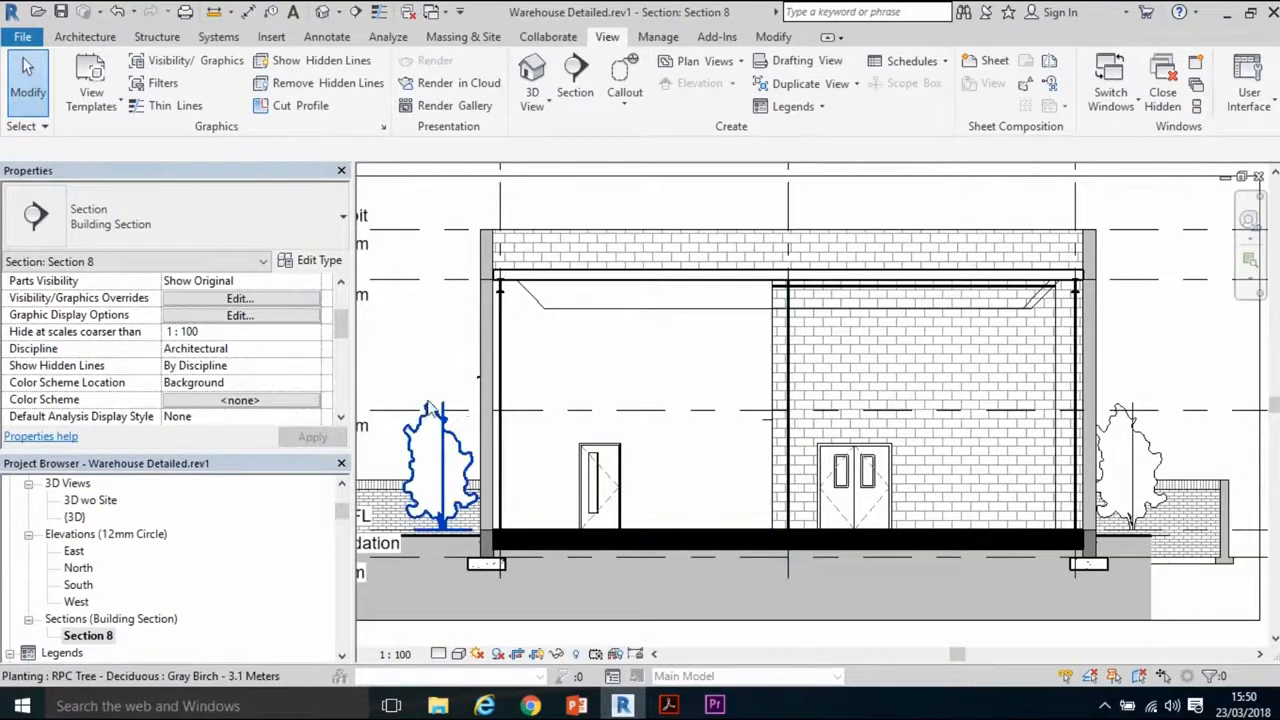
{"action": "scroll", "coordinate": [786, 548], "scroll_direction": "up", "scroll_amount": 2}
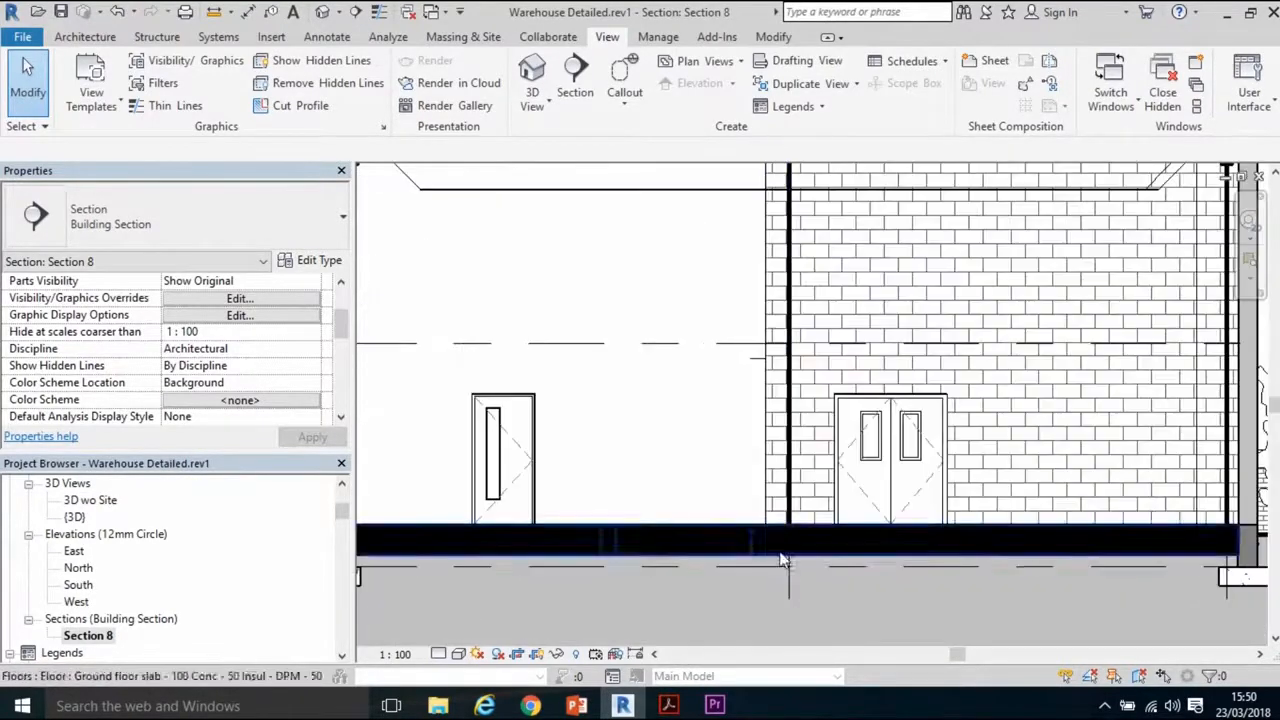
{"action": "scroll", "coordinate": [772, 555], "scroll_direction": "down", "scroll_amount": 3}
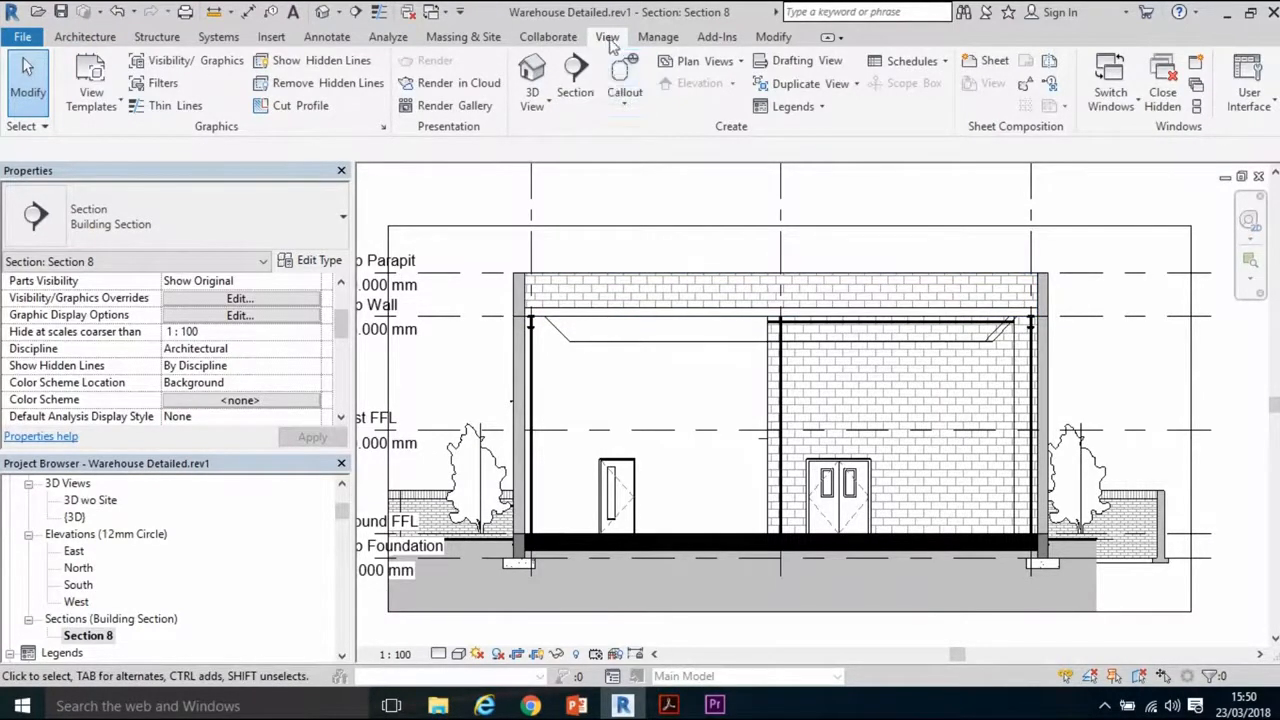
- Create a new multi-category material takeoff for the New Construction phase
{"action": "left_click", "coordinate": [947, 62]}
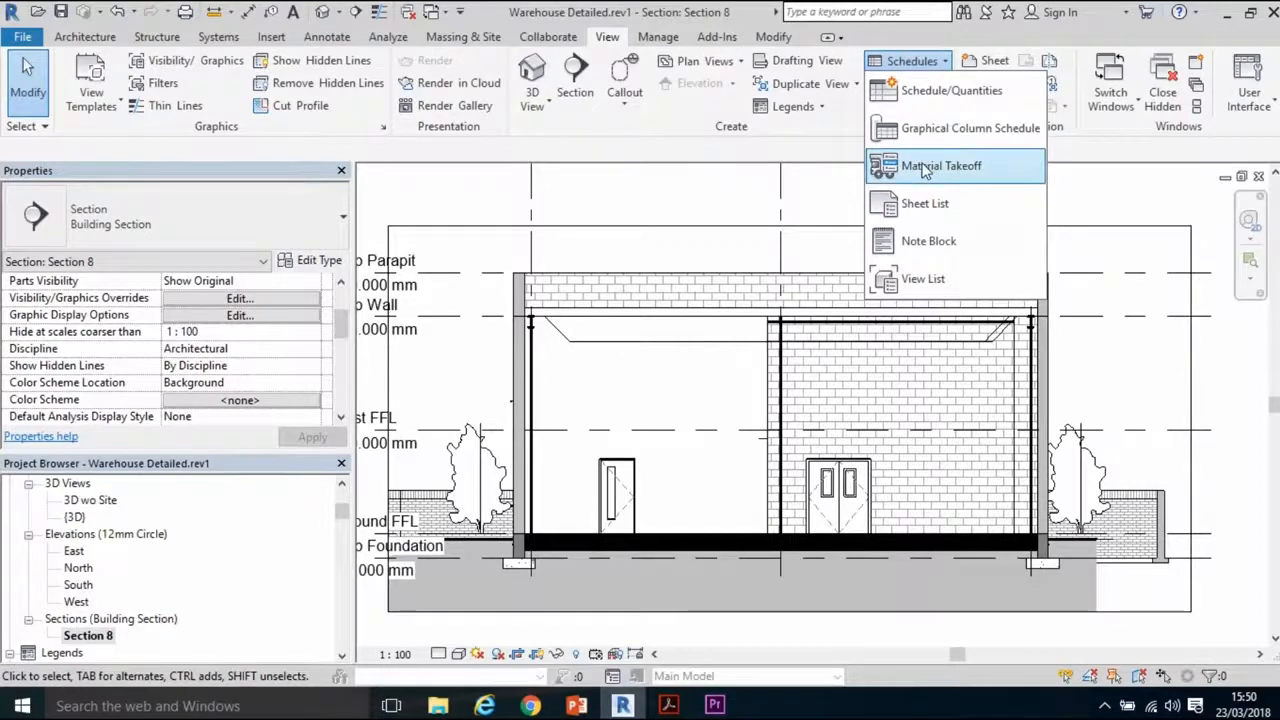
{"action": "left_click", "coordinate": [918, 172]}
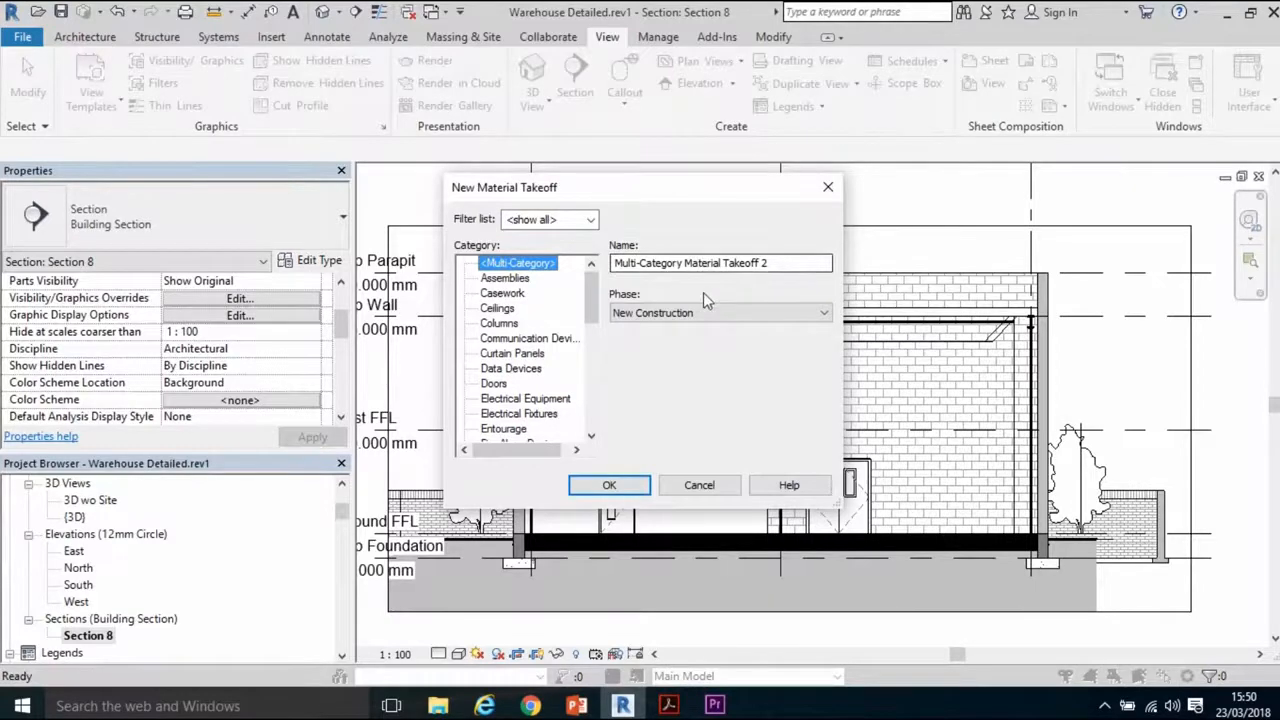
{"action": "left_click", "coordinate": [609, 486]}
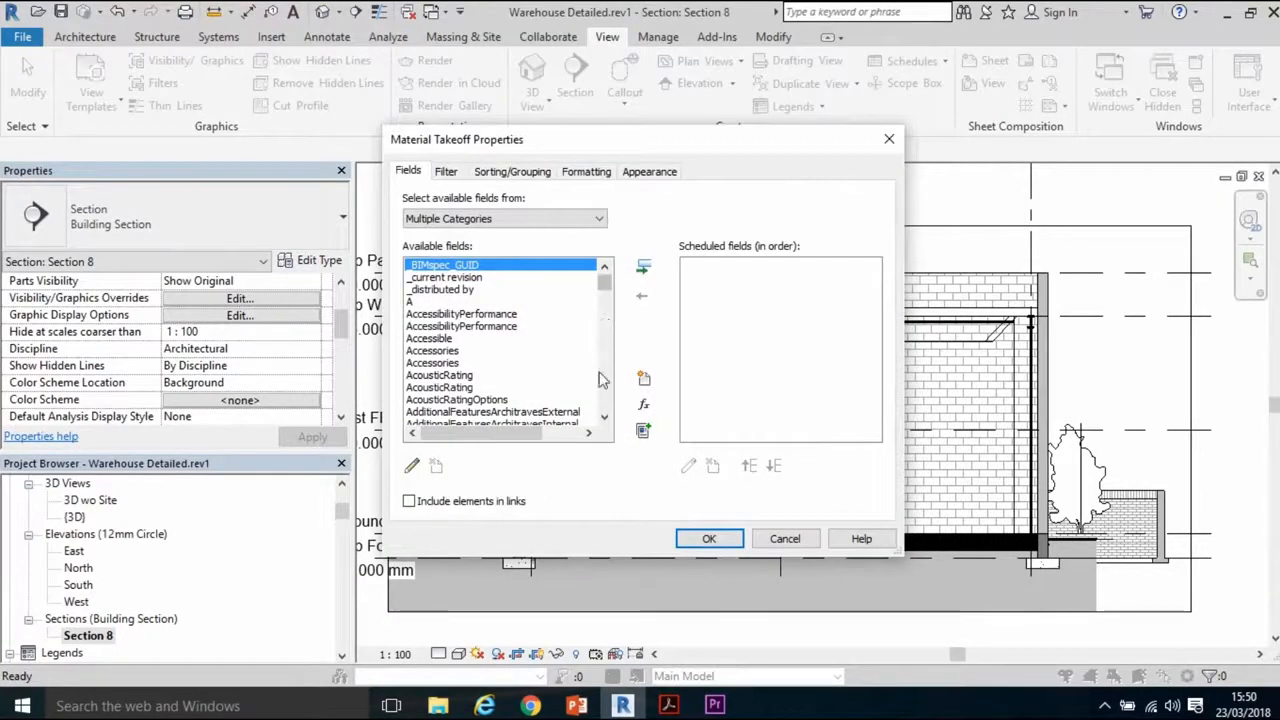
- Add the Comments parameter as the first scheduled field of the material takeoff
{"action": "left_click", "coordinate": [604, 421]}
{"action": "left_click", "coordinate": [604, 421]}
{"action": "left_click", "coordinate": [604, 421]}
{"action": "left_click", "coordinate": [604, 421]}
{"action": "left_click", "coordinate": [604, 421]}
{"action": "left_click", "coordinate": [604, 421]}
{"action": "left_click", "coordinate": [605, 290]}
{"action": "left_click", "coordinate": [605, 290]}
{"action": "scroll", "coordinate": [605, 290], "scroll_direction": "down", "scroll_amount": 5}
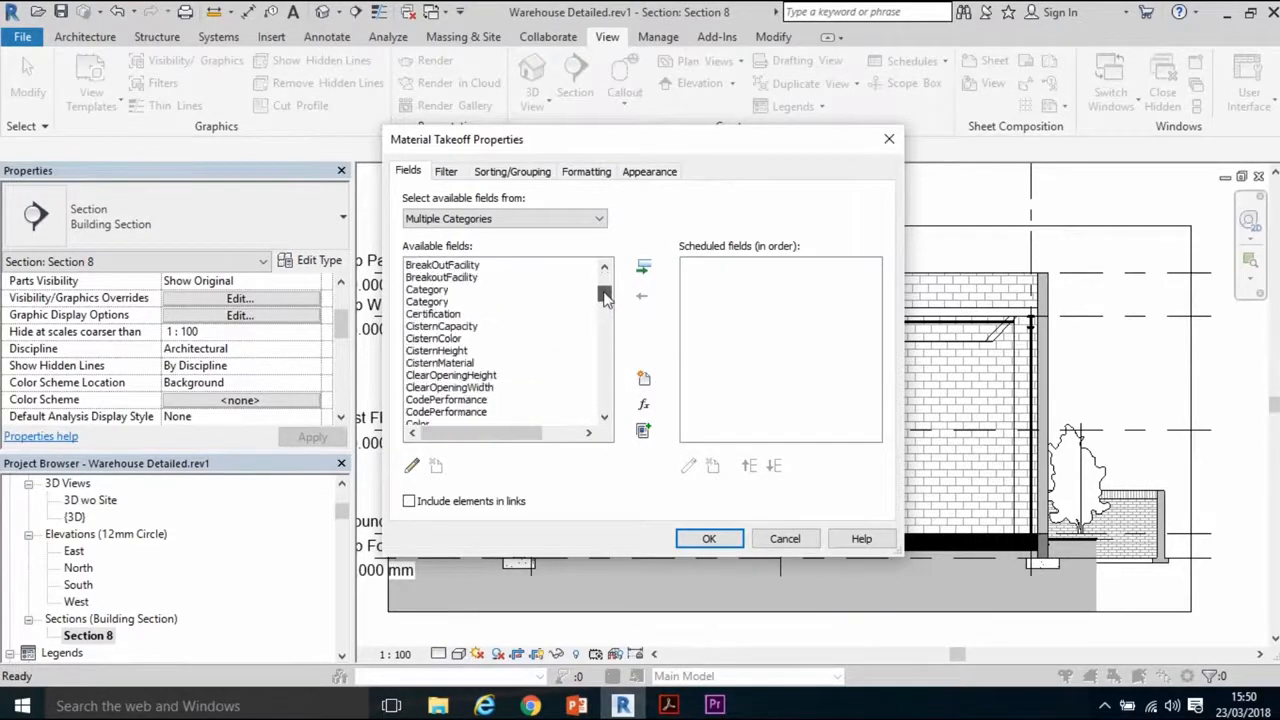
{"action": "scroll", "coordinate": [455, 358], "scroll_direction": "down", "scroll_amount": 3}
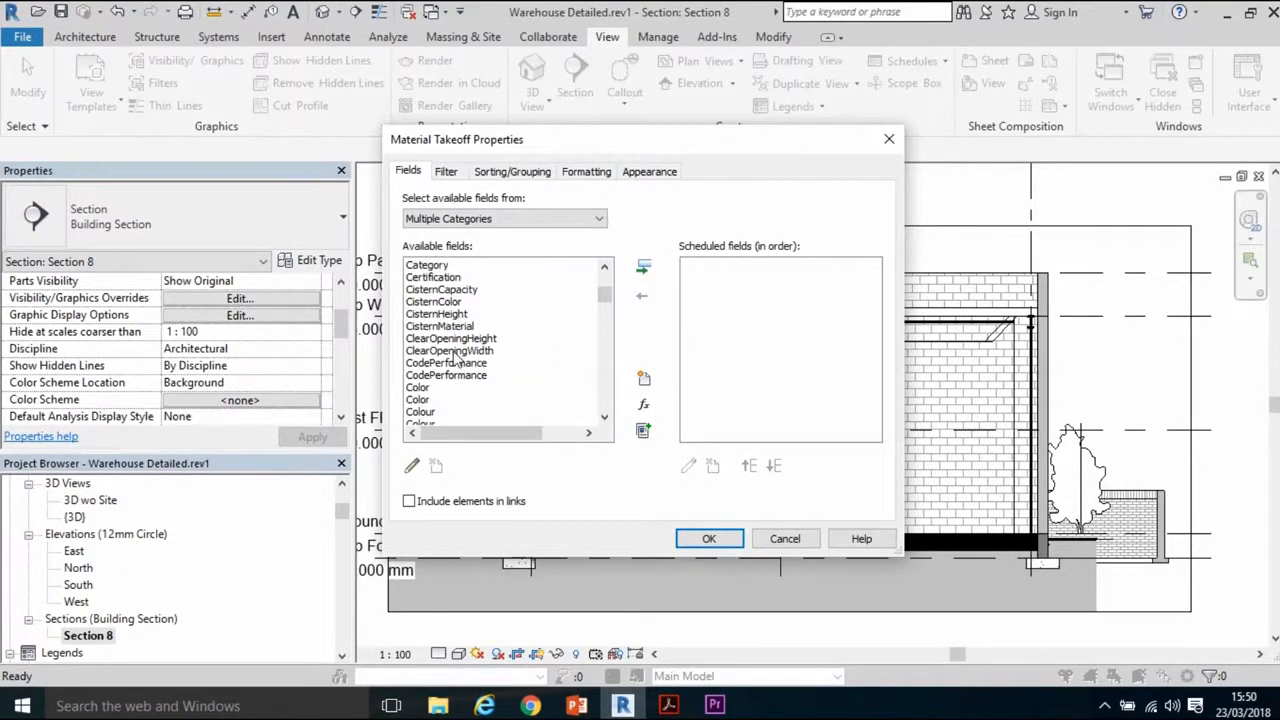
{"action": "left_click", "coordinate": [450, 377]}
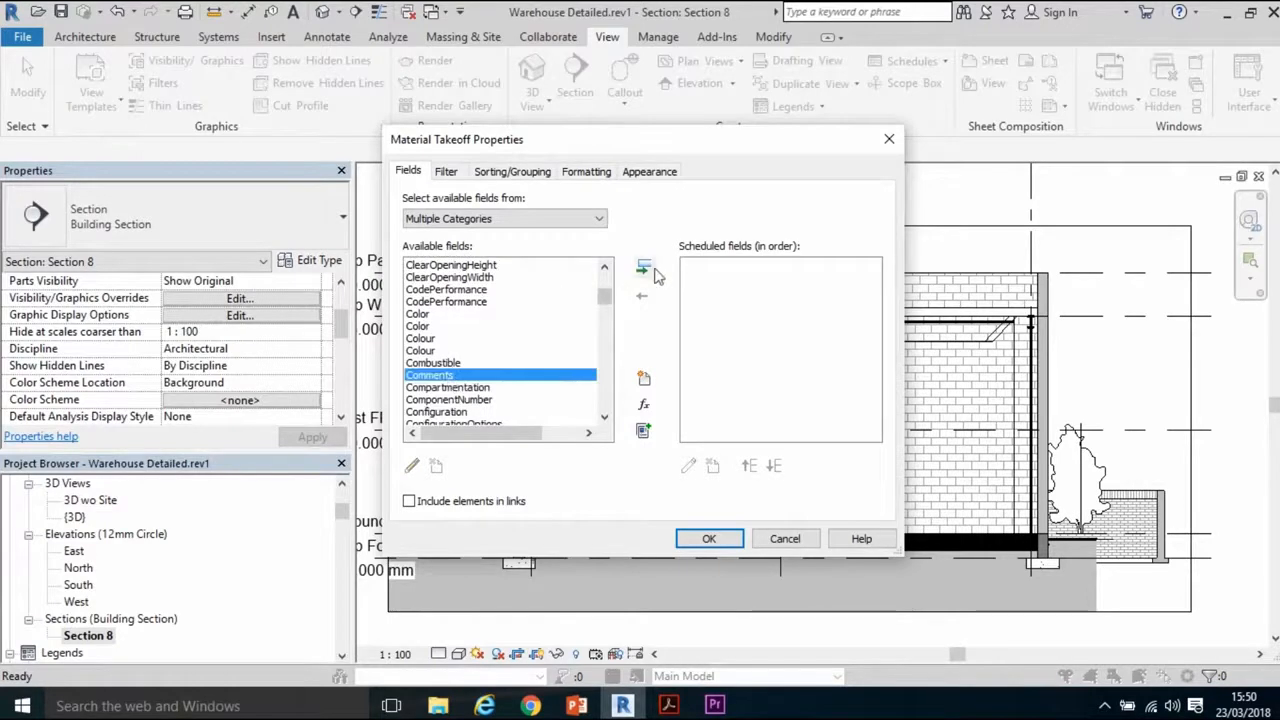
{"action": "left_click", "coordinate": [644, 268]}
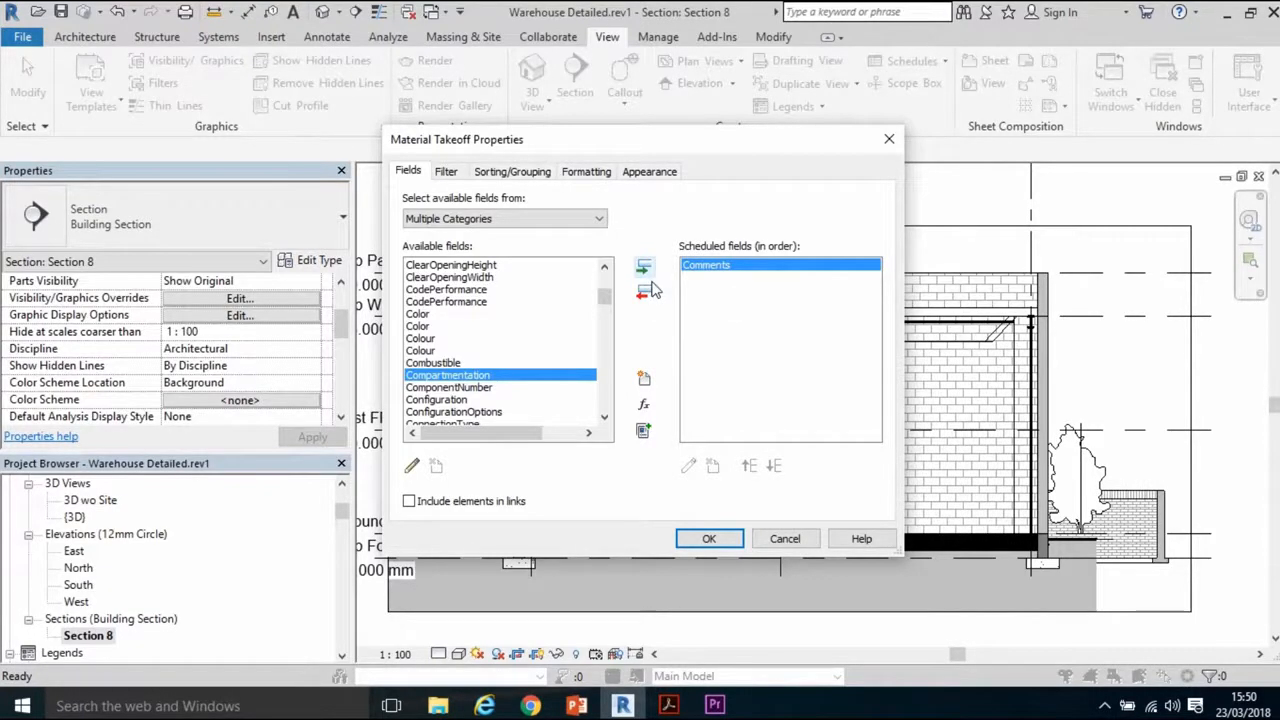
- Add Family, Family and Type, Type and Material: Name to the takeoff's scheduled fields
{"action": "left_click", "coordinate": [604, 418]}
{"action": "left_click_drag", "start_coordinate": [605, 420], "coordinate": [605, 421]}
{"action": "left_click", "coordinate": [430, 340]}
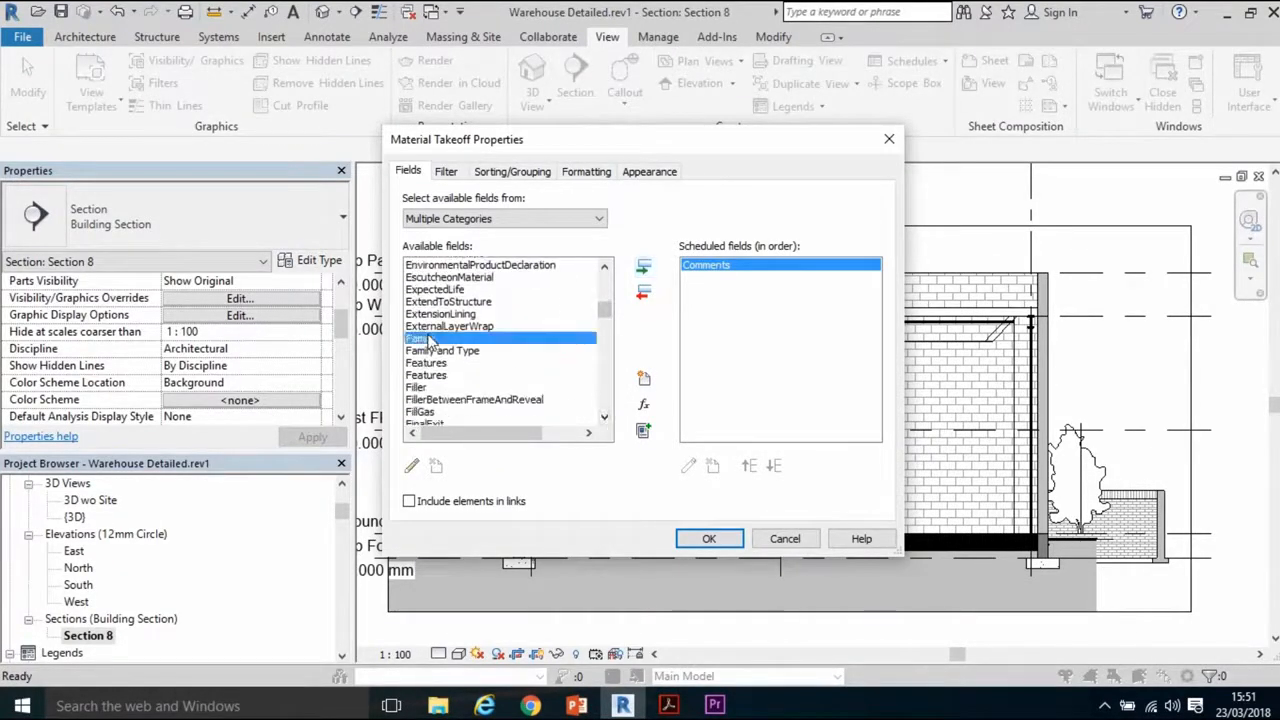
{"action": "left_click", "coordinate": [644, 268]}
{"action": "mouse_move", "coordinate": [527, 40]}
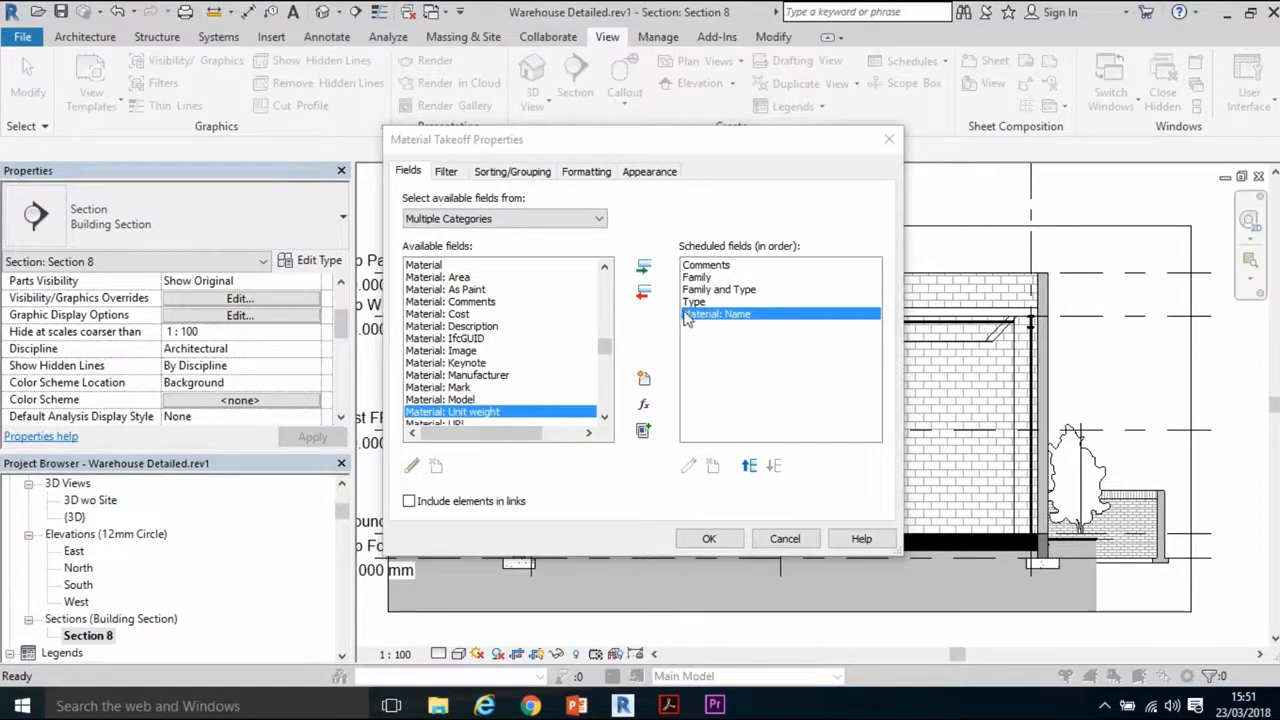
- Add Material: Area and Material: Volume to the scheduled fields and generate the takeoff
{"action": "left_click", "coordinate": [466, 278]}
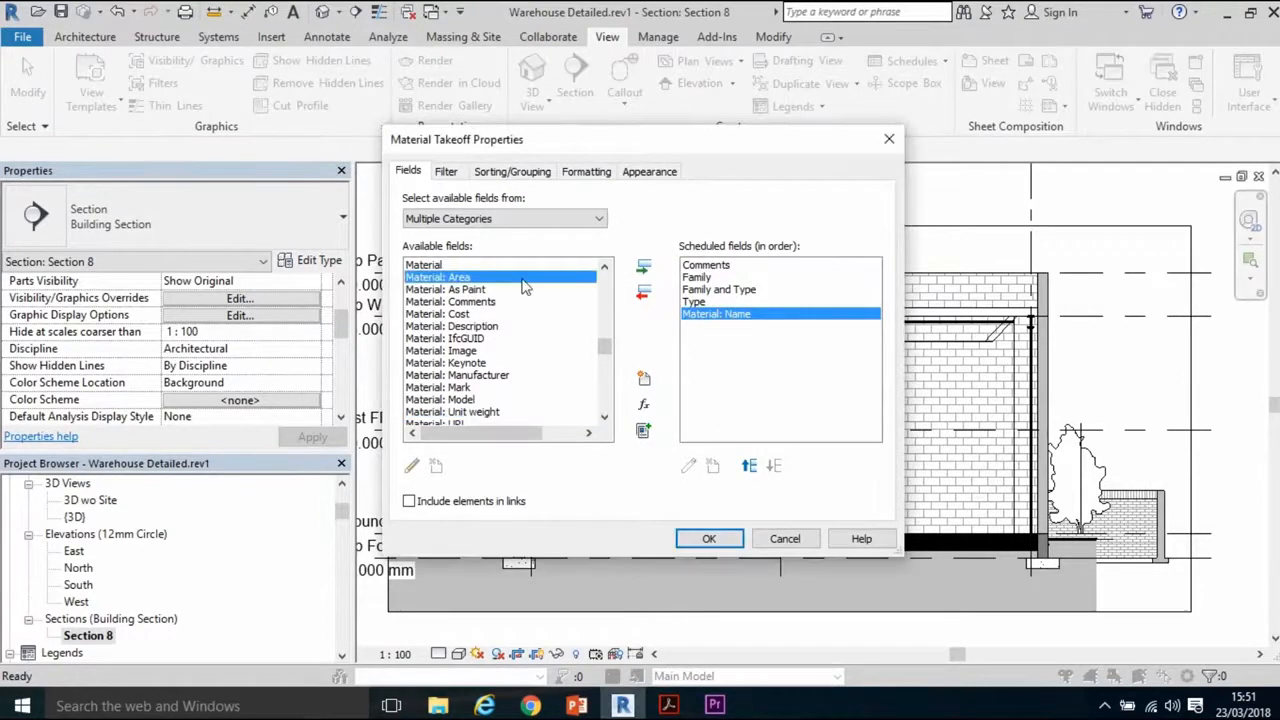
{"action": "left_click", "coordinate": [643, 267]}
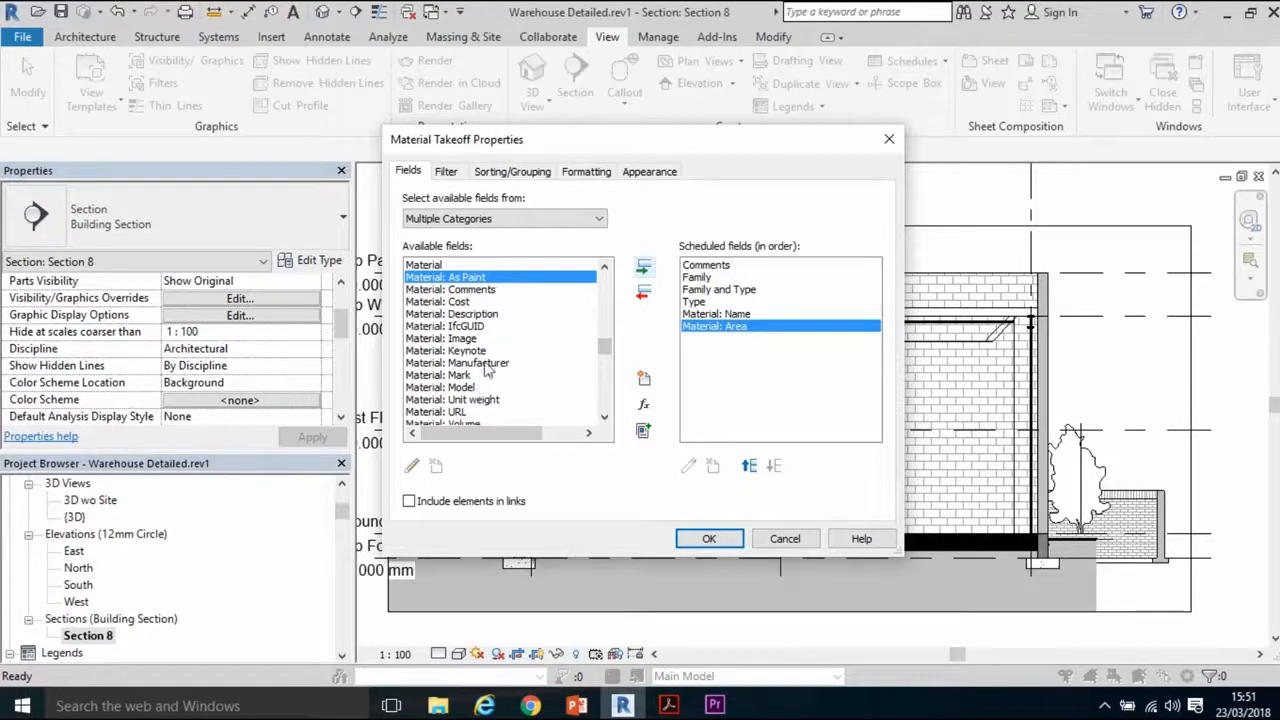
{"action": "double_click", "coordinate": [604, 418]}
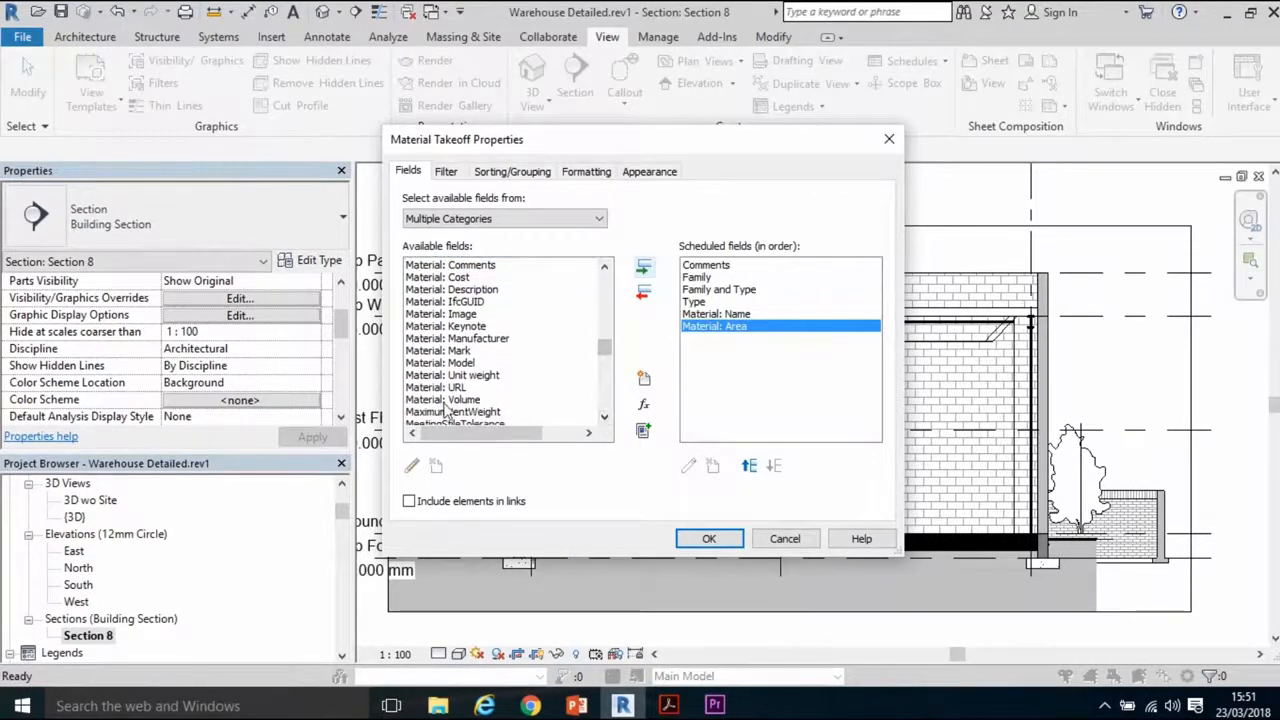
{"action": "left_click", "coordinate": [445, 400]}
{"action": "left_click", "coordinate": [646, 275]}
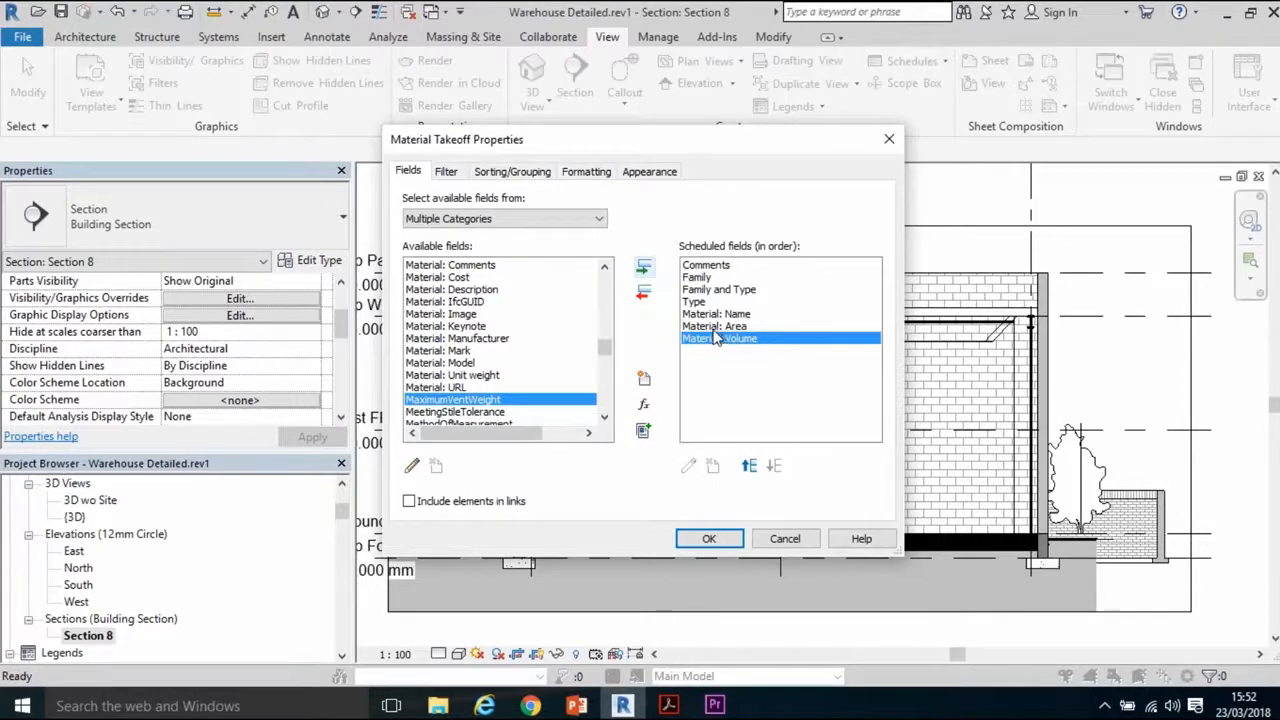
{"action": "left_click", "coordinate": [711, 541]}
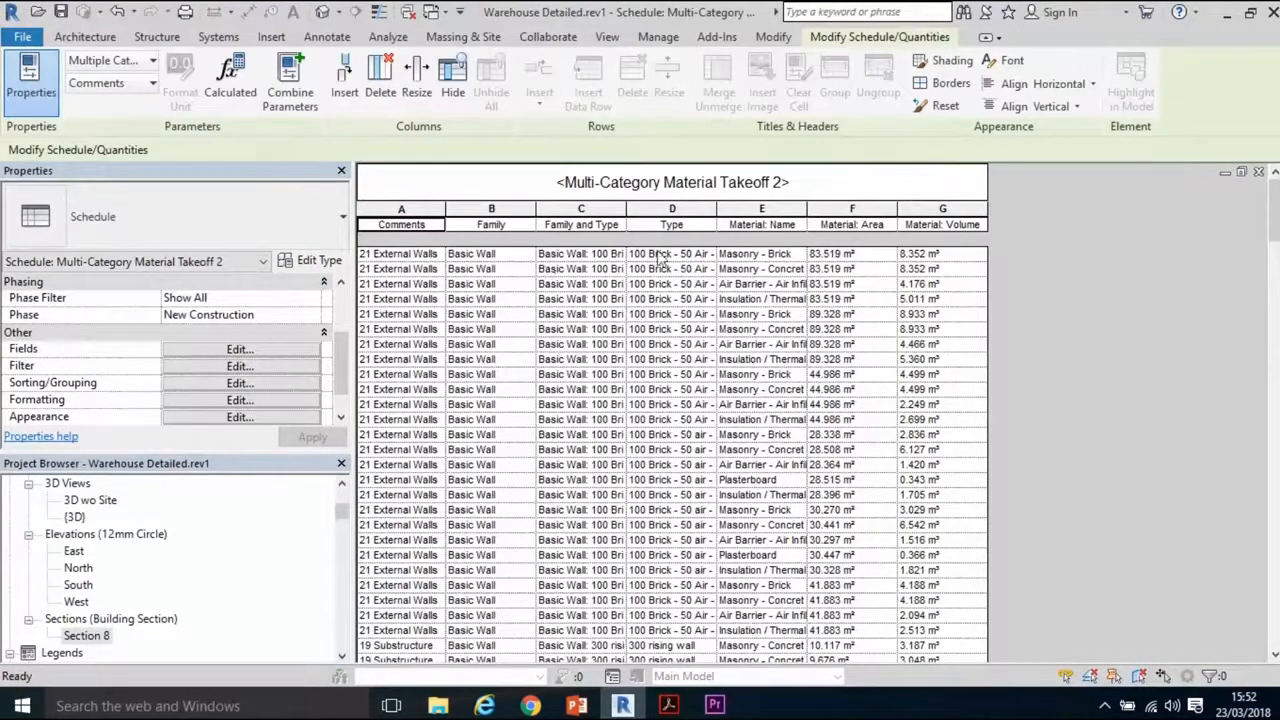
- Widen the Comments, Family, Family and Type, Type and Material: Name columns of the takeoff
{"action": "left_click_drag", "start_coordinate": [447, 212], "coordinate": [485, 212]}
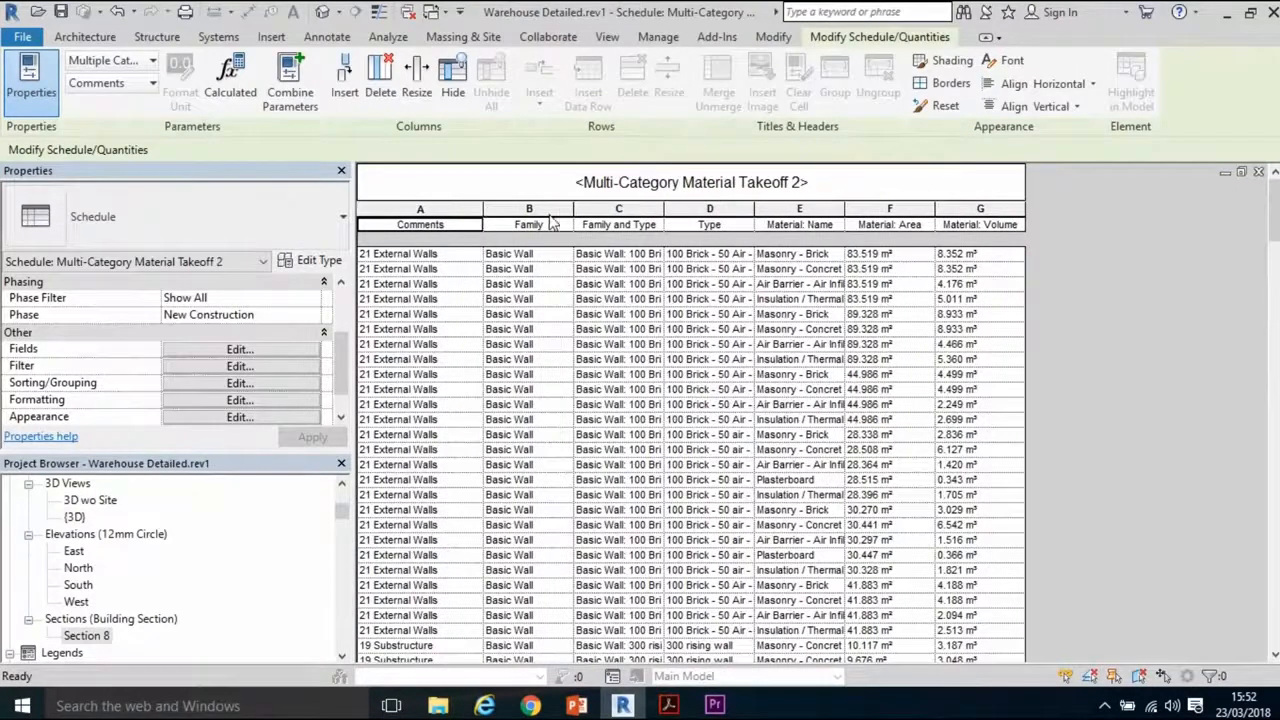
{"action": "left_click_drag", "start_coordinate": [575, 210], "coordinate": [613, 210]}
{"action": "left_click_drag", "start_coordinate": [701, 208], "coordinate": [729, 208]}
{"action": "left_click_drag", "start_coordinate": [821, 208], "coordinate": [849, 208]}
{"action": "left_click_drag", "start_coordinate": [944, 208], "coordinate": [985, 210]}
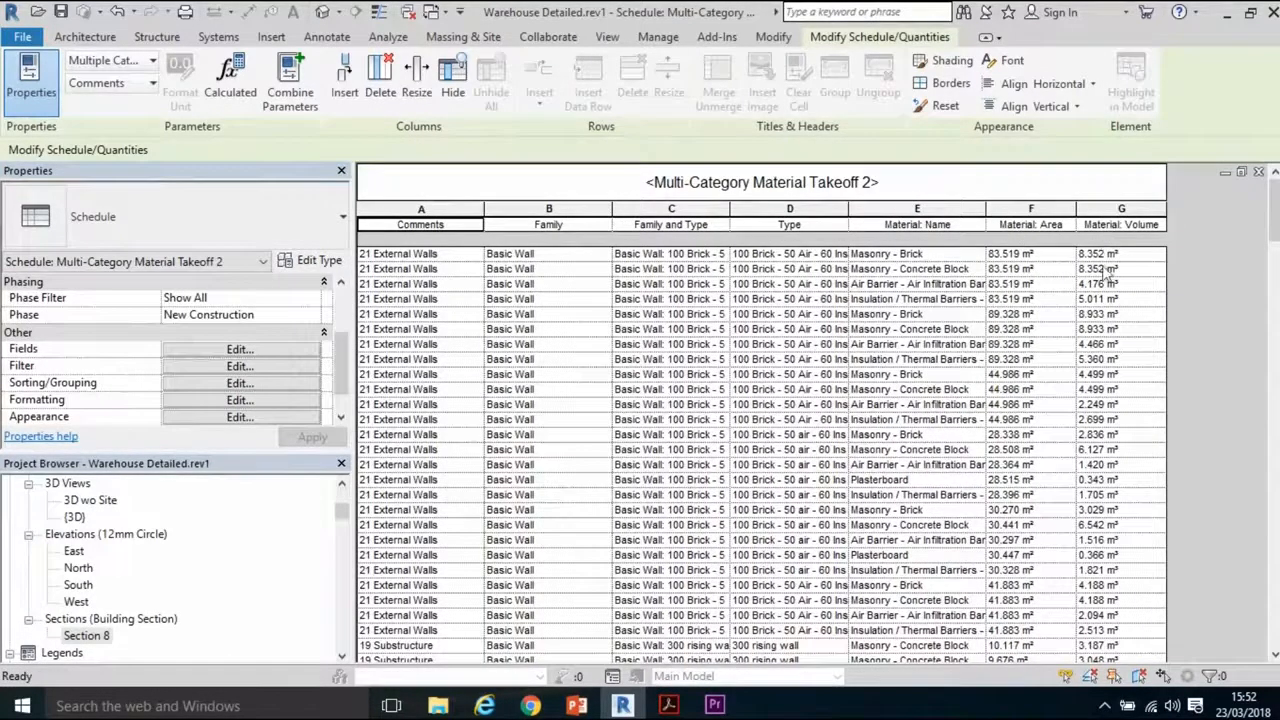
- Look through the takeoff's Comments entries and widen the Comments column further to fit the longest classification
{"action": "scroll", "coordinate": [1070, 300], "scroll_direction": "down", "scroll_amount": 5}
{"action": "scroll", "coordinate": [1100, 275], "scroll_direction": "up", "scroll_amount": 5}
{"action": "scroll", "coordinate": [420, 280], "scroll_direction": "down", "scroll_amount": 6}
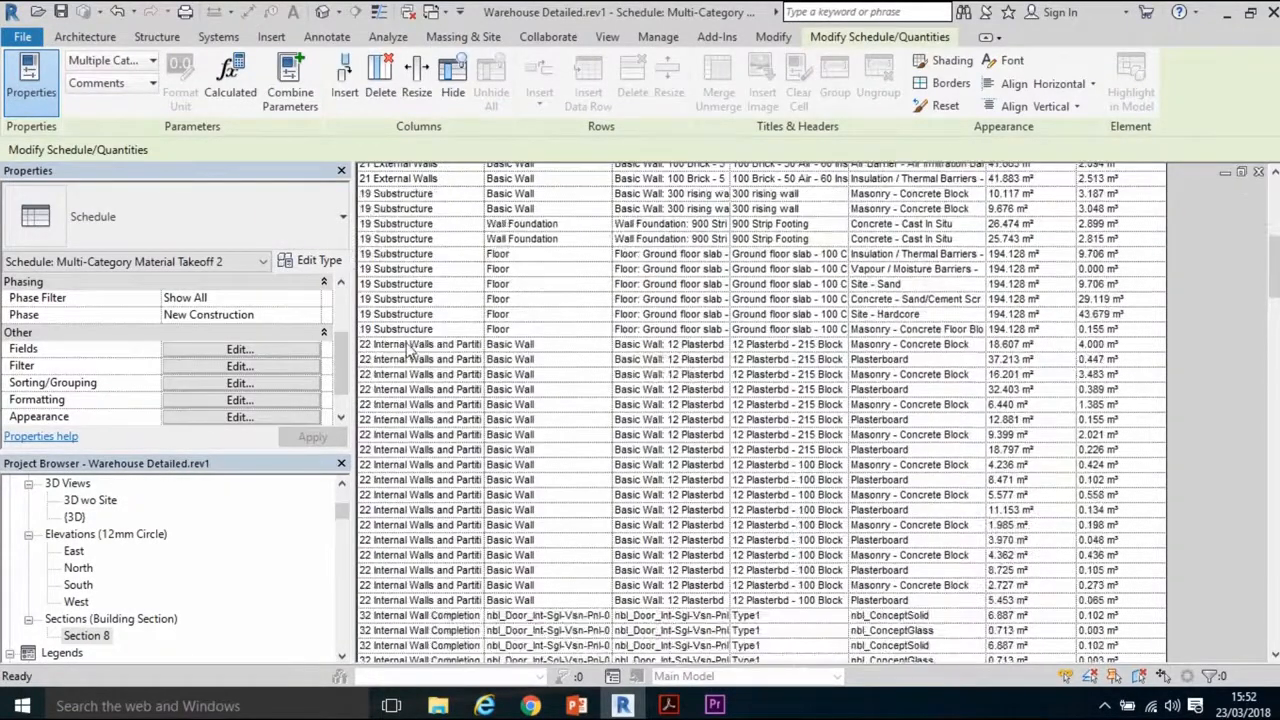
{"action": "scroll", "coordinate": [488, 188], "scroll_direction": "up", "scroll_amount": 6}
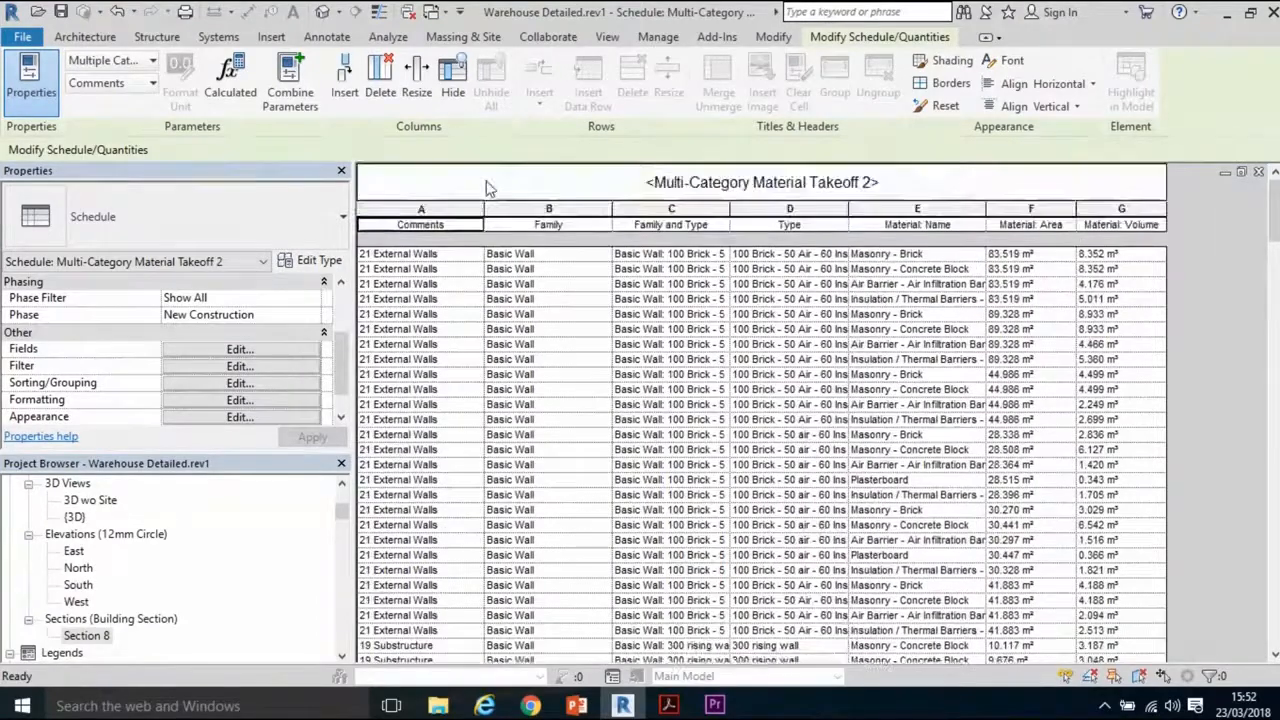
{"action": "left_click_drag", "start_coordinate": [485, 214], "coordinate": [566, 214]}
- Set the blank Comments entry of the 300 rising wall to "19 Substructure" in the takeoff
{"action": "scroll", "coordinate": [458, 365], "scroll_direction": "down", "scroll_amount": 3}
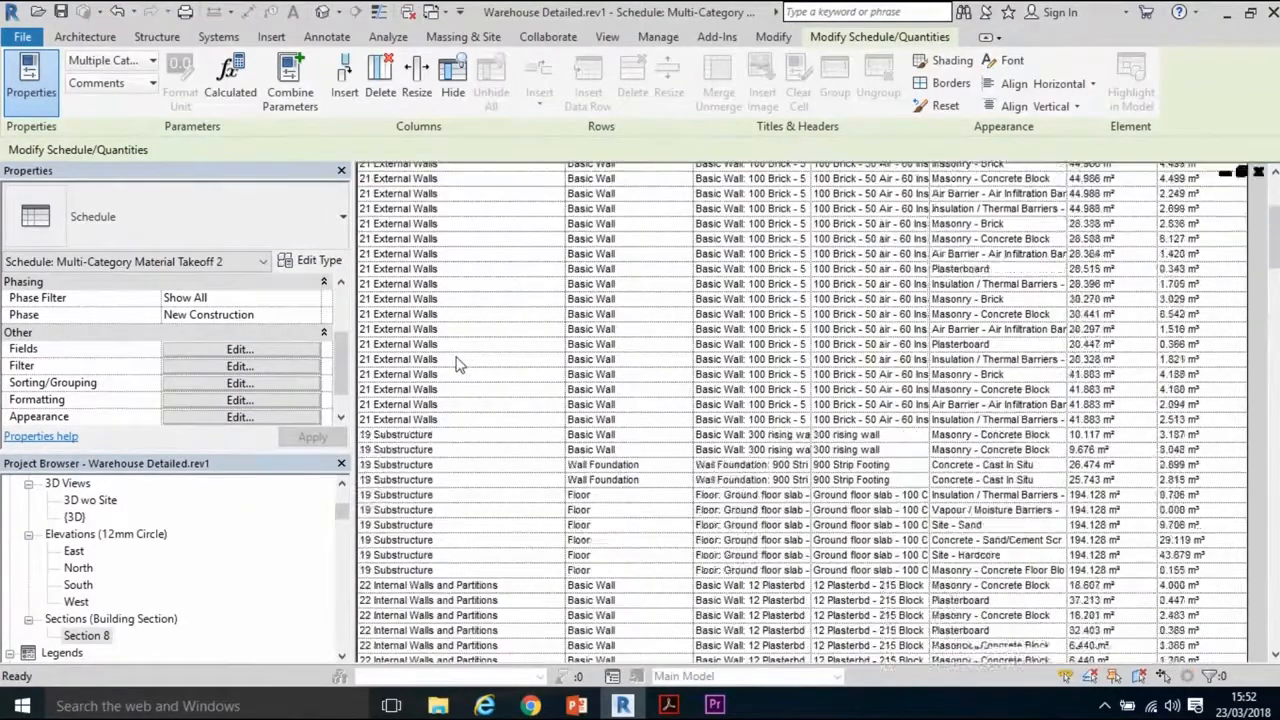
{"action": "scroll", "coordinate": [458, 365], "scroll_direction": "down", "scroll_amount": 3}
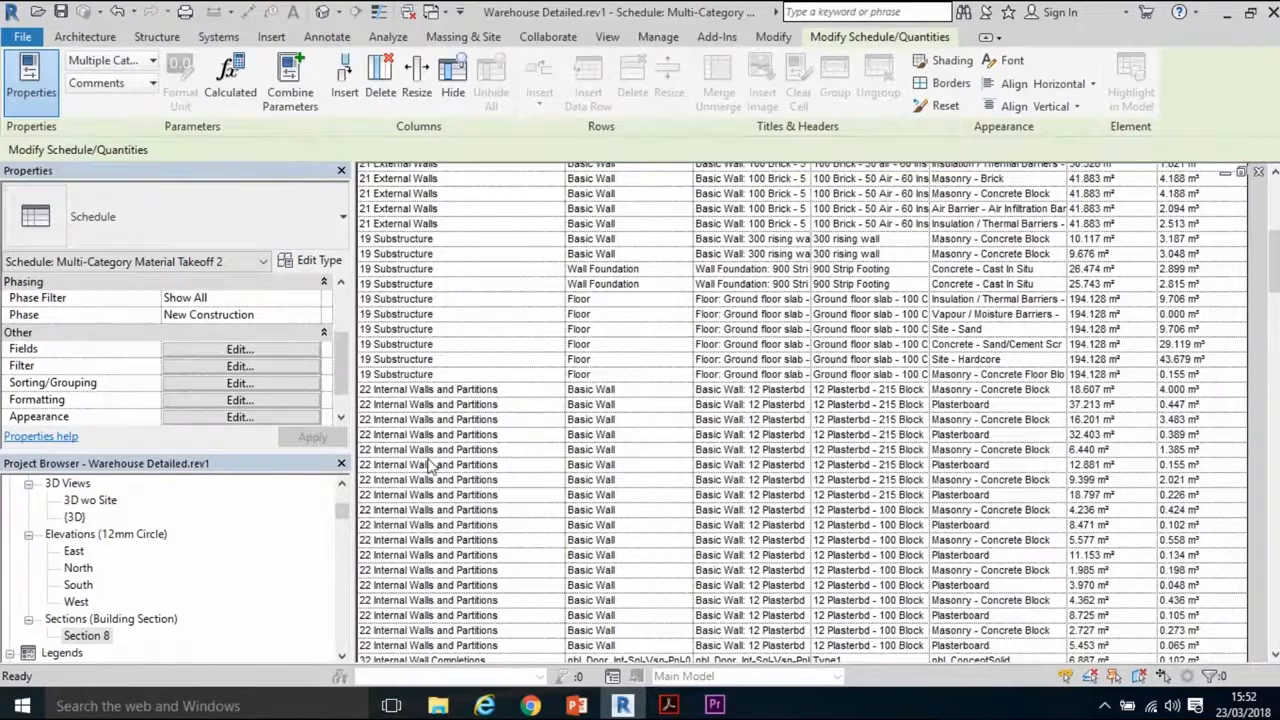
{"action": "scroll", "coordinate": [432, 468], "scroll_direction": "down", "scroll_amount": 10}
{"action": "scroll", "coordinate": [432, 468], "scroll_direction": "down", "scroll_amount": 6}
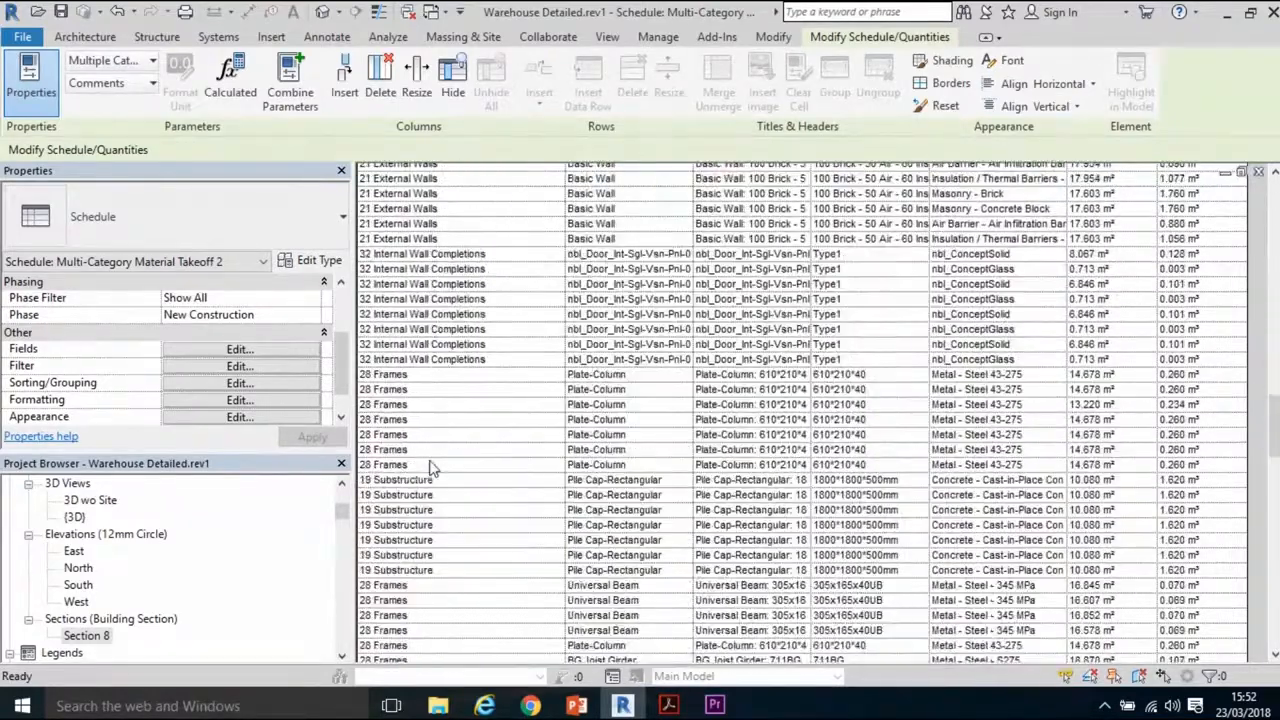
{"action": "scroll", "coordinate": [446, 488], "scroll_direction": "down", "scroll_amount": 5}
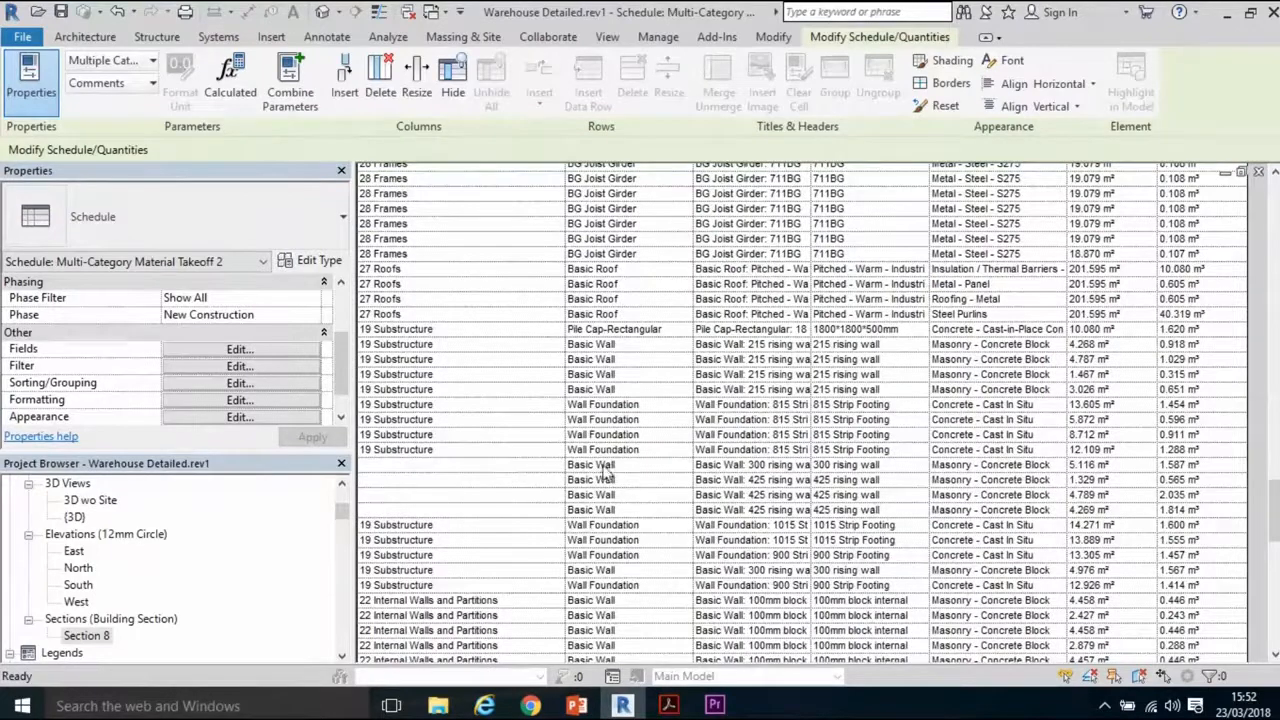
{"action": "left_click", "coordinate": [420, 468]}
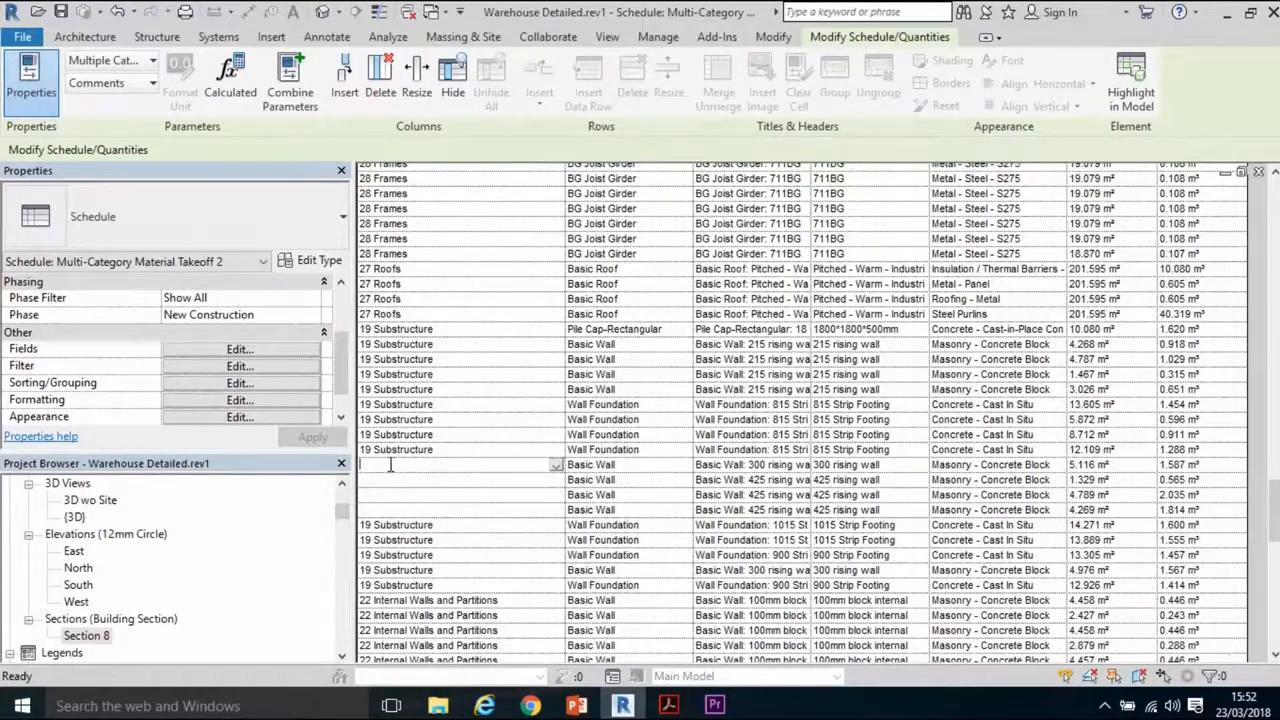
{"action": "type", "text": "19"}
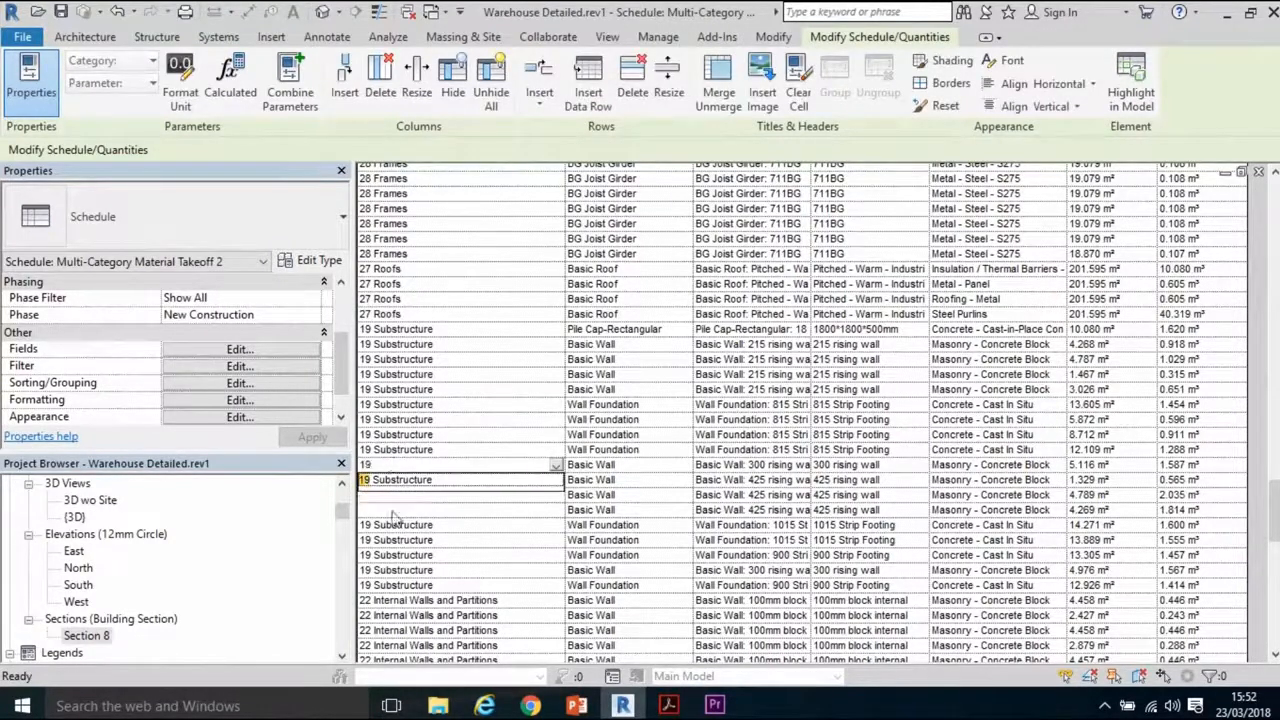
{"action": "left_click", "coordinate": [398, 484]}
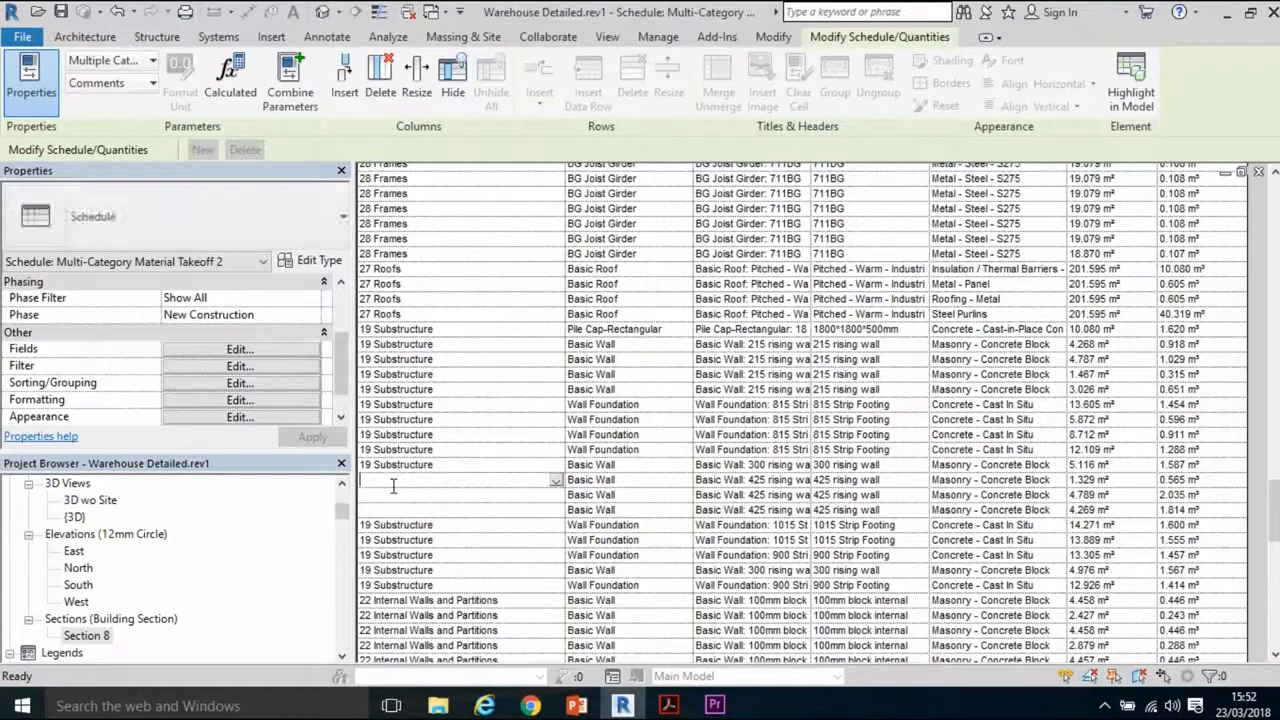
- Set the blank Comments entries of the three 425 rising walls to "19 Substructure"
{"action": "type", "text": "19"}
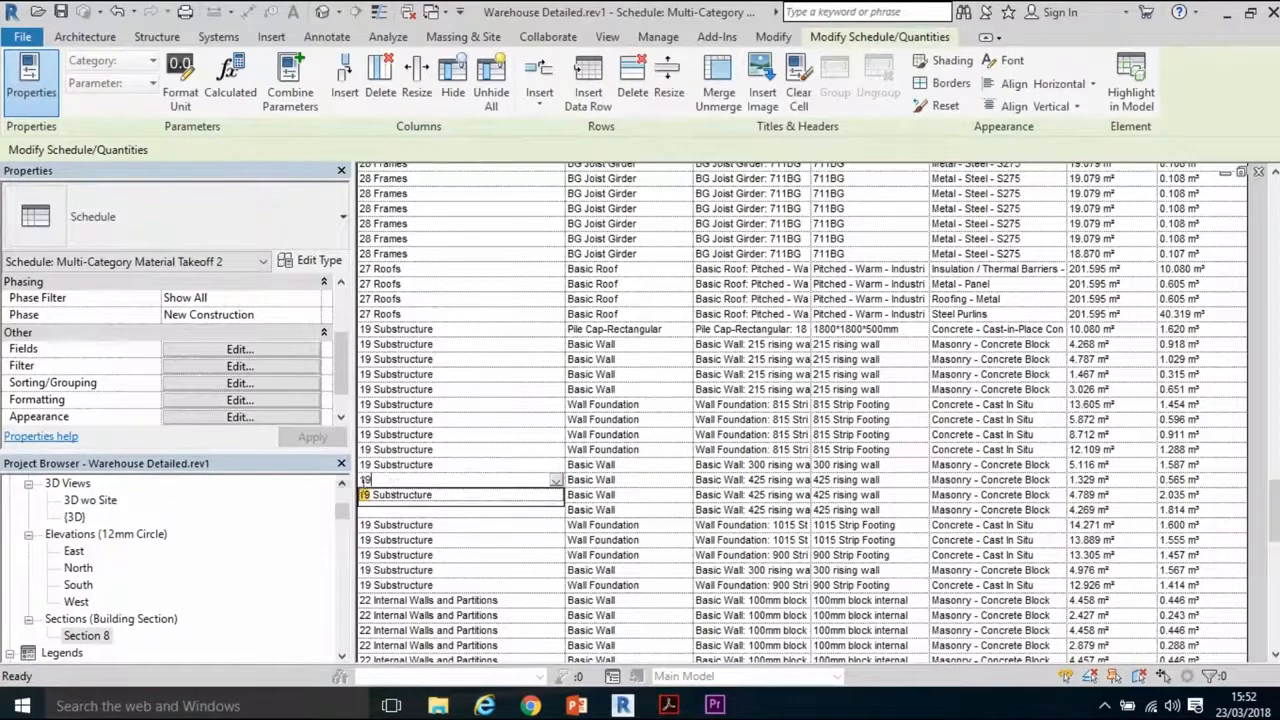
{"action": "left_click", "coordinate": [388, 499]}
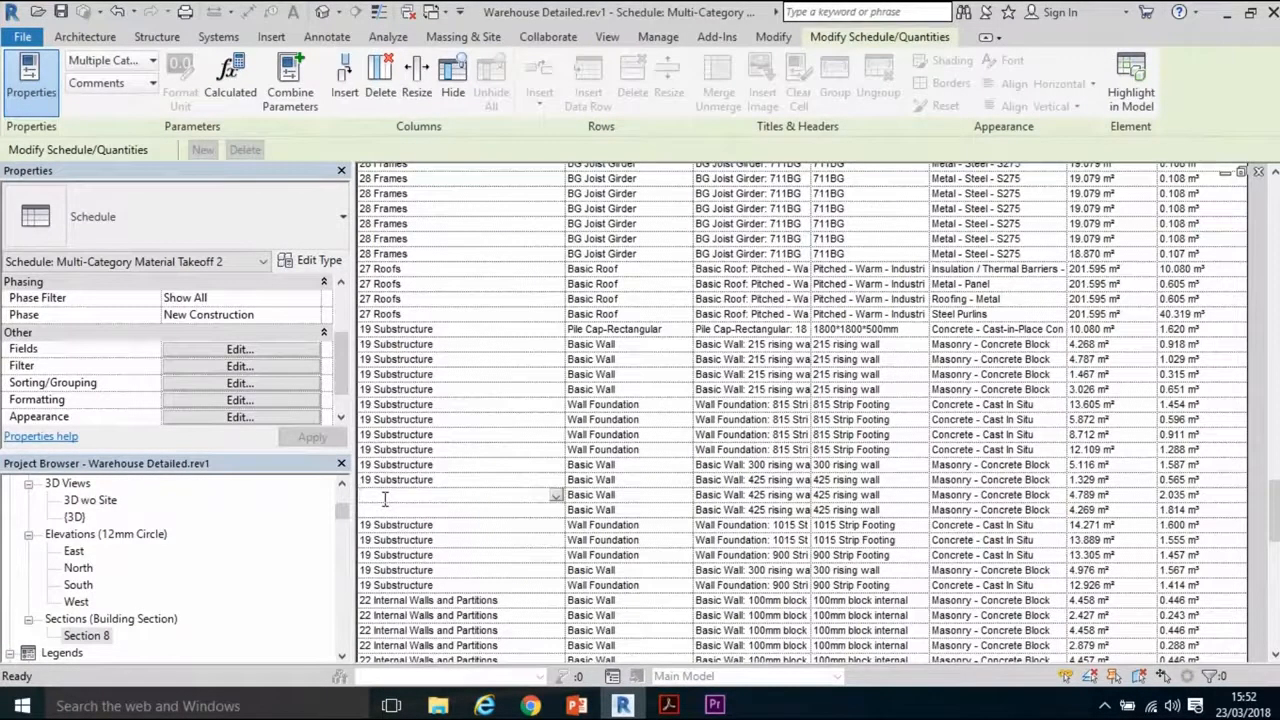
{"action": "type", "text": "19"}
{"action": "left_click", "coordinate": [435, 509]}
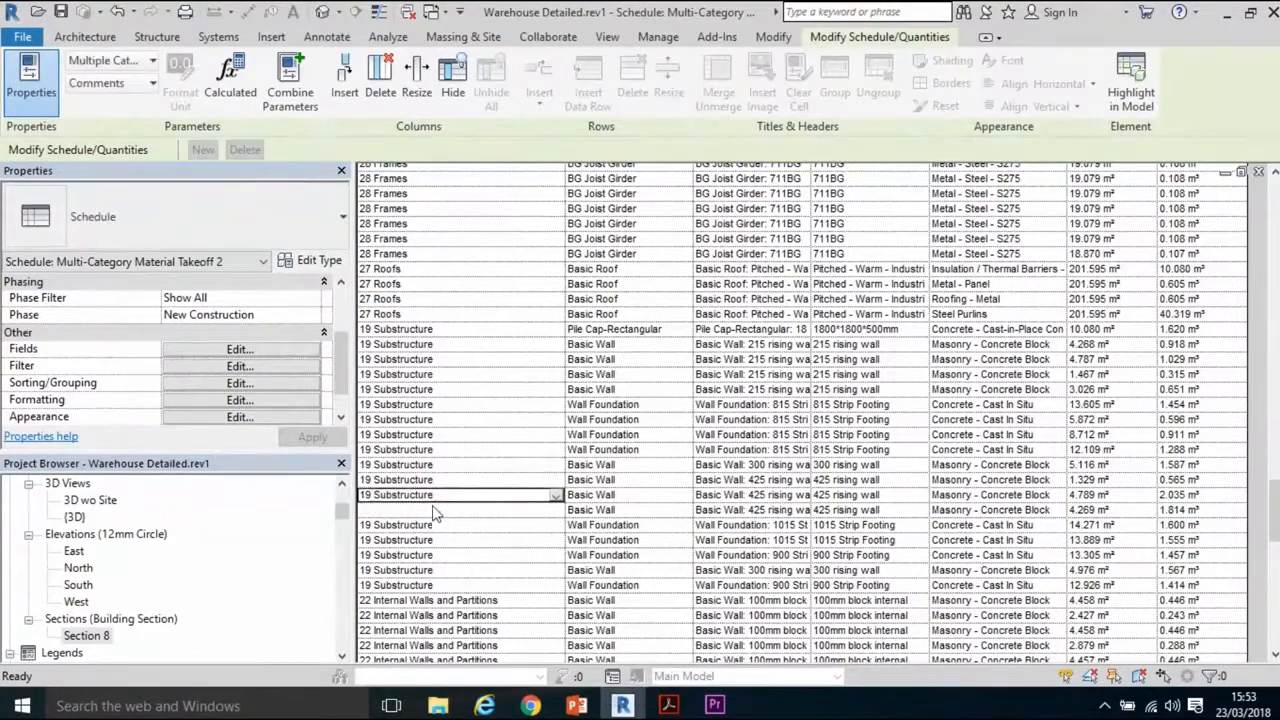
{"action": "type", "text": "19"}
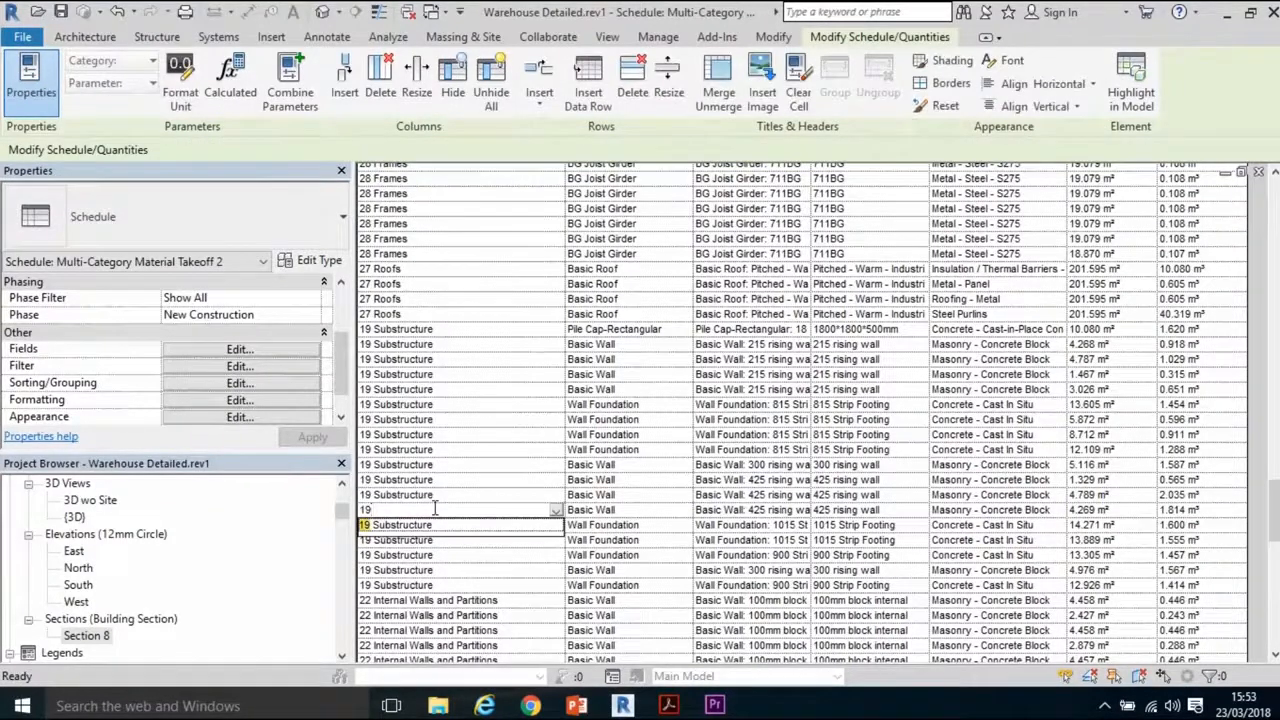
{"action": "left_click", "coordinate": [438, 527]}
- Review the Comments of the remaining takeoff rows down to the last site items for missing classifications
{"action": "scroll", "coordinate": [458, 530], "scroll_direction": "down", "scroll_amount": 5}
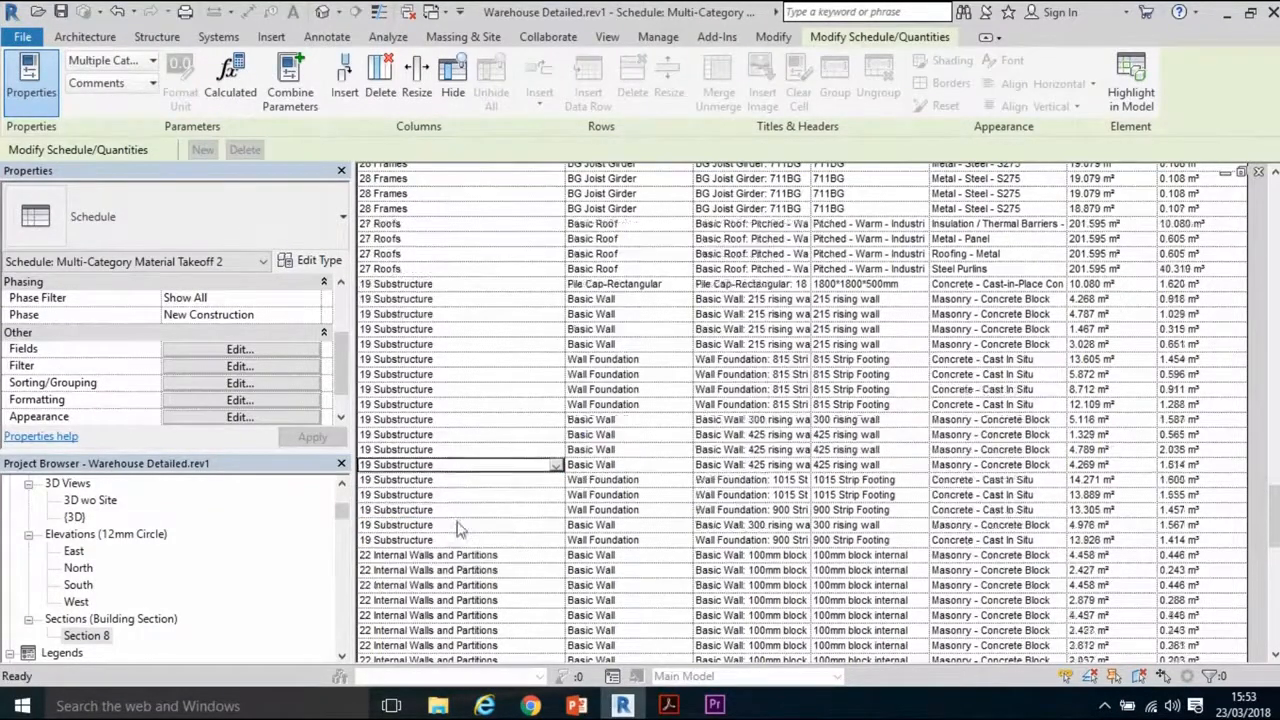
{"action": "scroll", "coordinate": [458, 530], "scroll_direction": "down", "scroll_amount": 2}
{"action": "scroll", "coordinate": [403, 452], "scroll_direction": "down", "scroll_amount": 5}
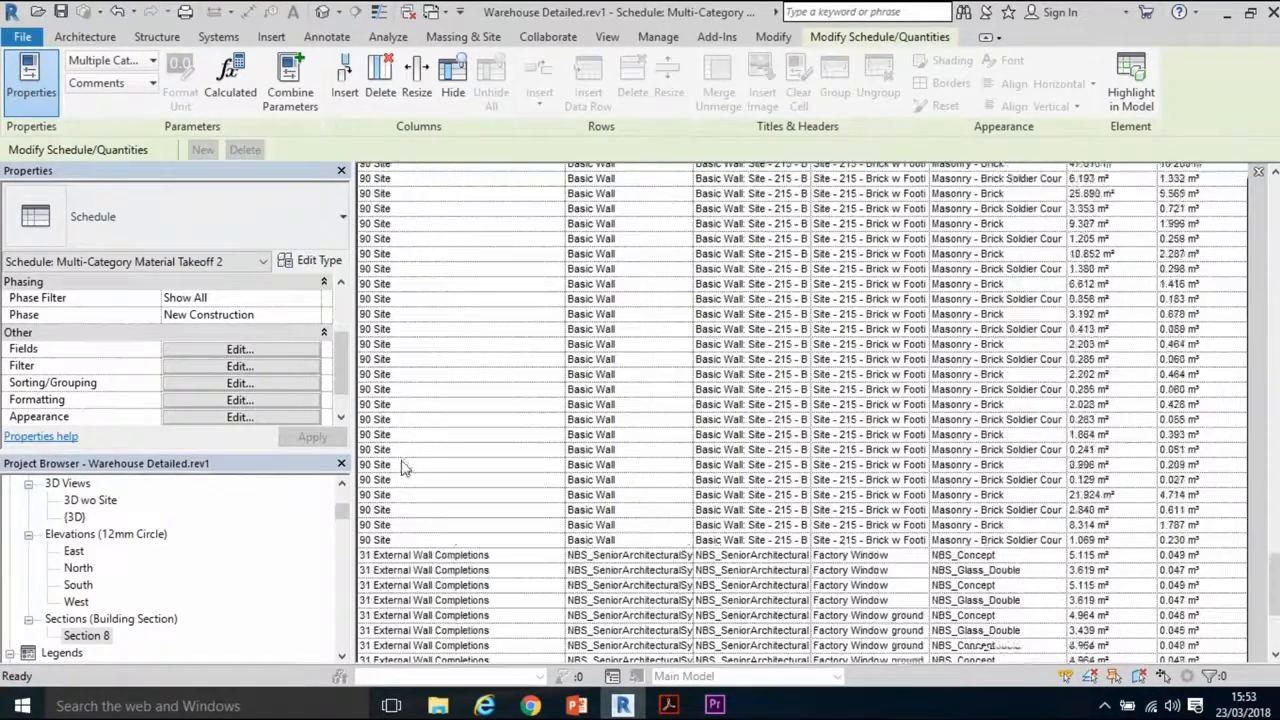
{"action": "scroll", "coordinate": [398, 510], "scroll_direction": "down", "scroll_amount": 4}
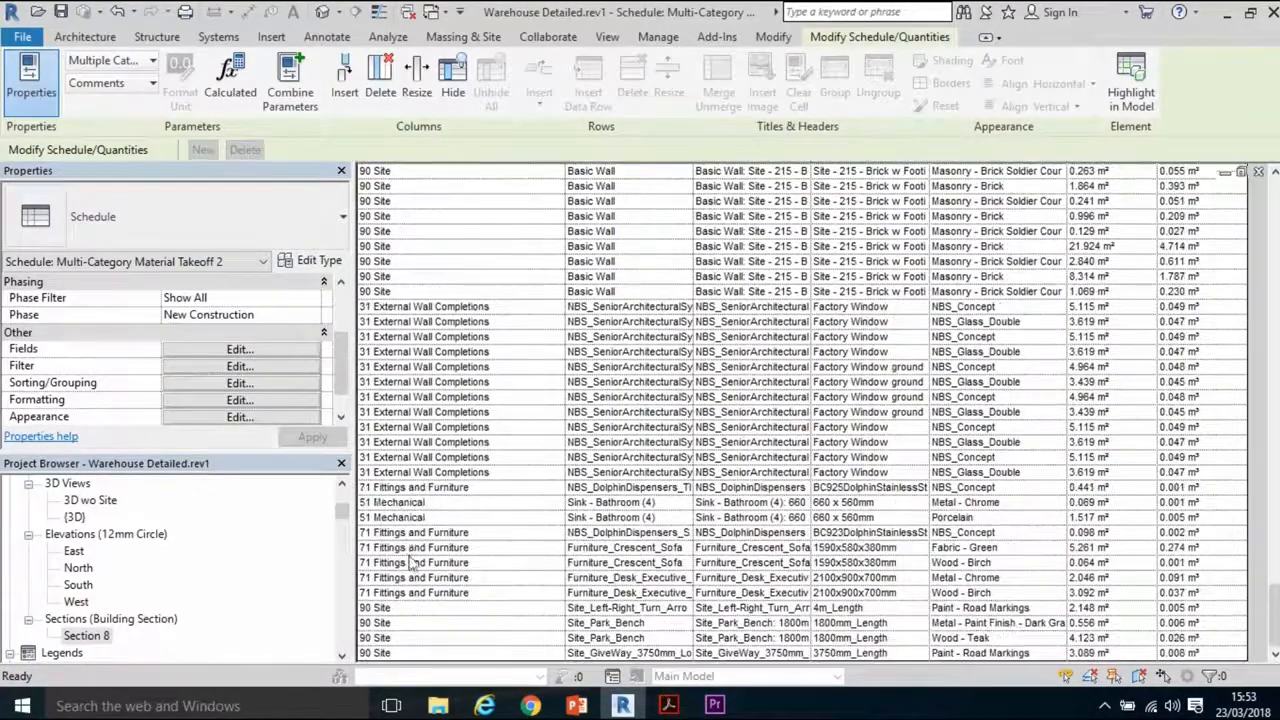
{"action": "scroll", "coordinate": [418, 467], "scroll_direction": "up", "scroll_amount": 8}
{"action": "scroll", "coordinate": [418, 467], "scroll_direction": "up", "scroll_amount": 8}
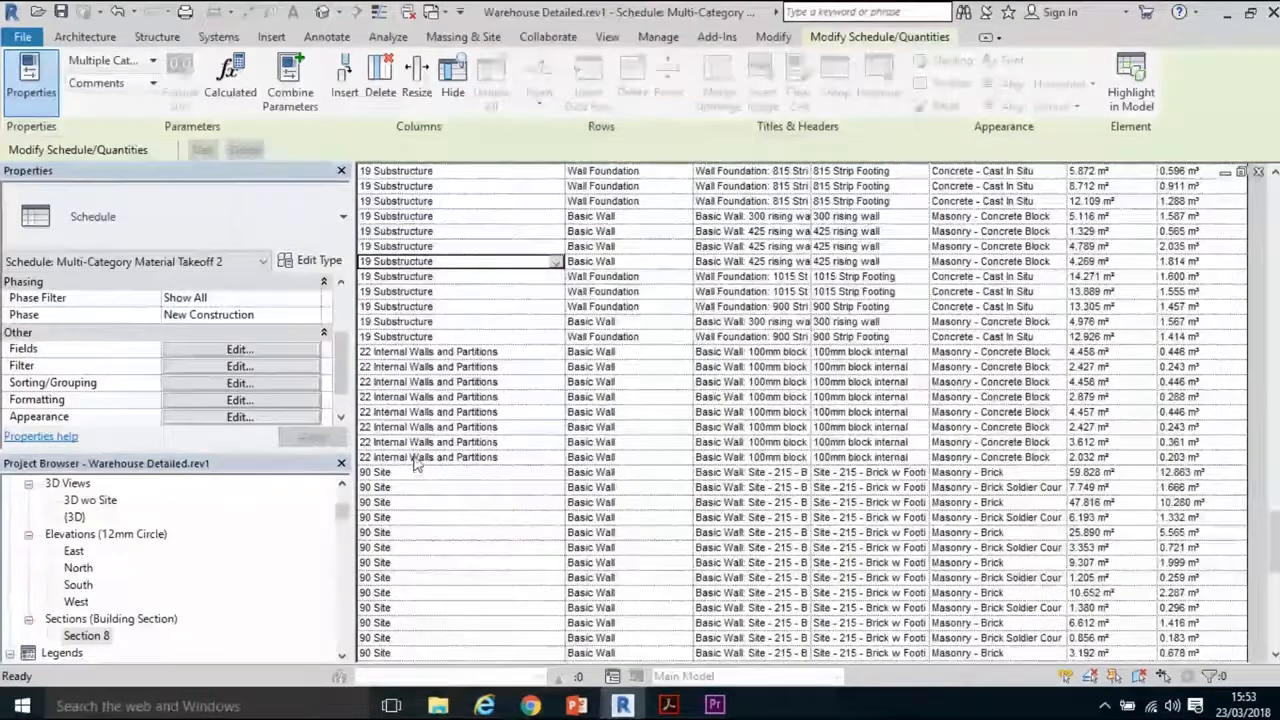
{"action": "scroll", "coordinate": [433, 435], "scroll_direction": "up", "scroll_amount": 4}
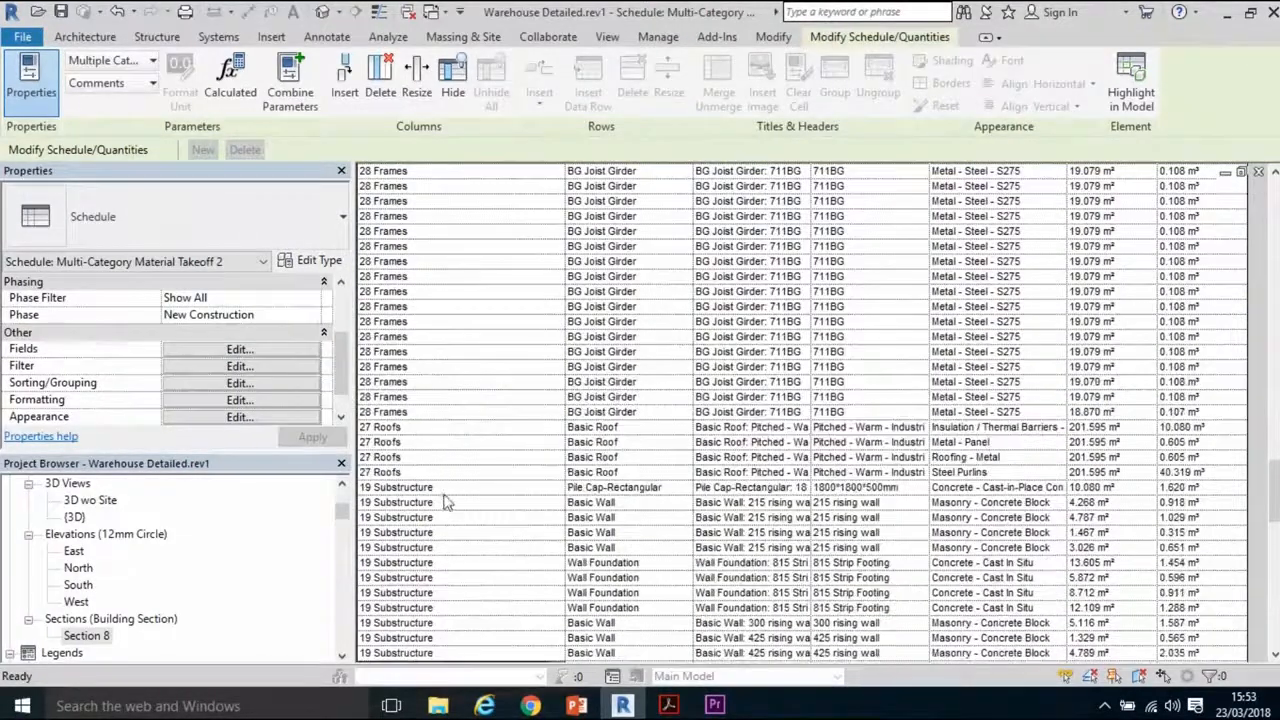
{"action": "scroll", "coordinate": [433, 440], "scroll_direction": "up", "scroll_amount": 10}
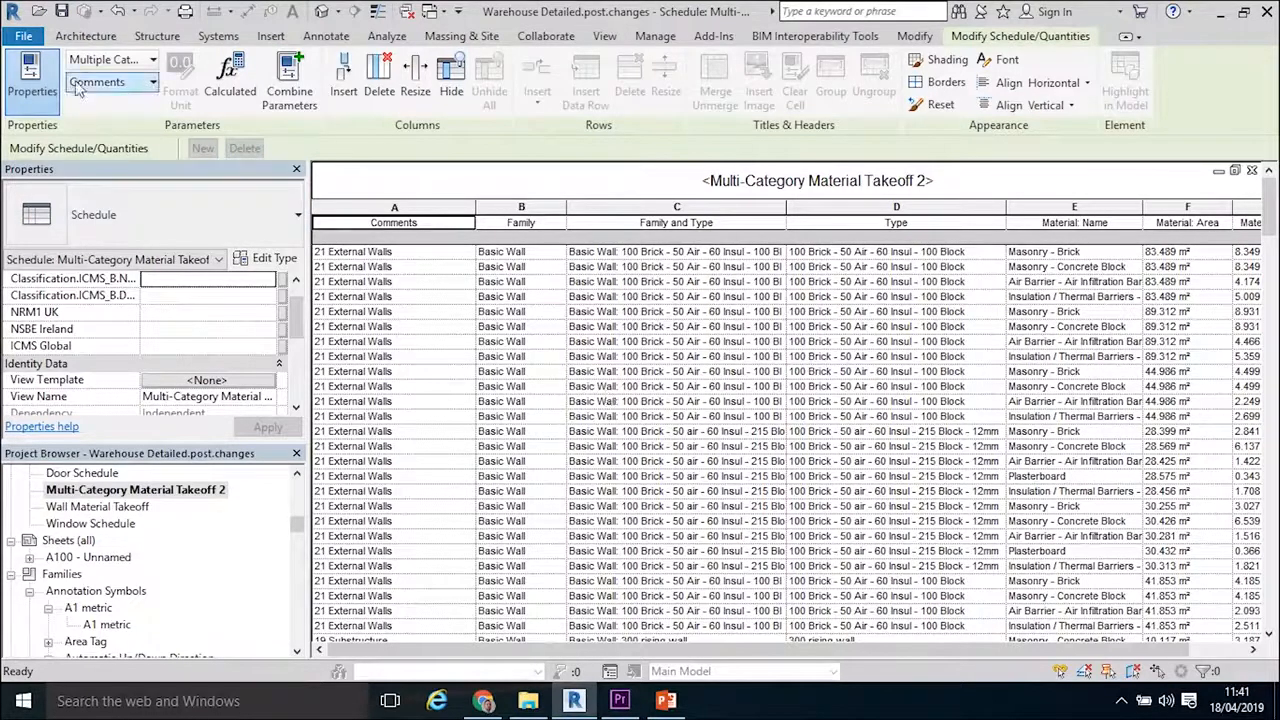
- Start a schedule report export of the takeoff to the Desktop as the delimited text file "Multi-Category Material Takeoff 2.txt"
{"action": "left_click", "coordinate": [26, 38]}
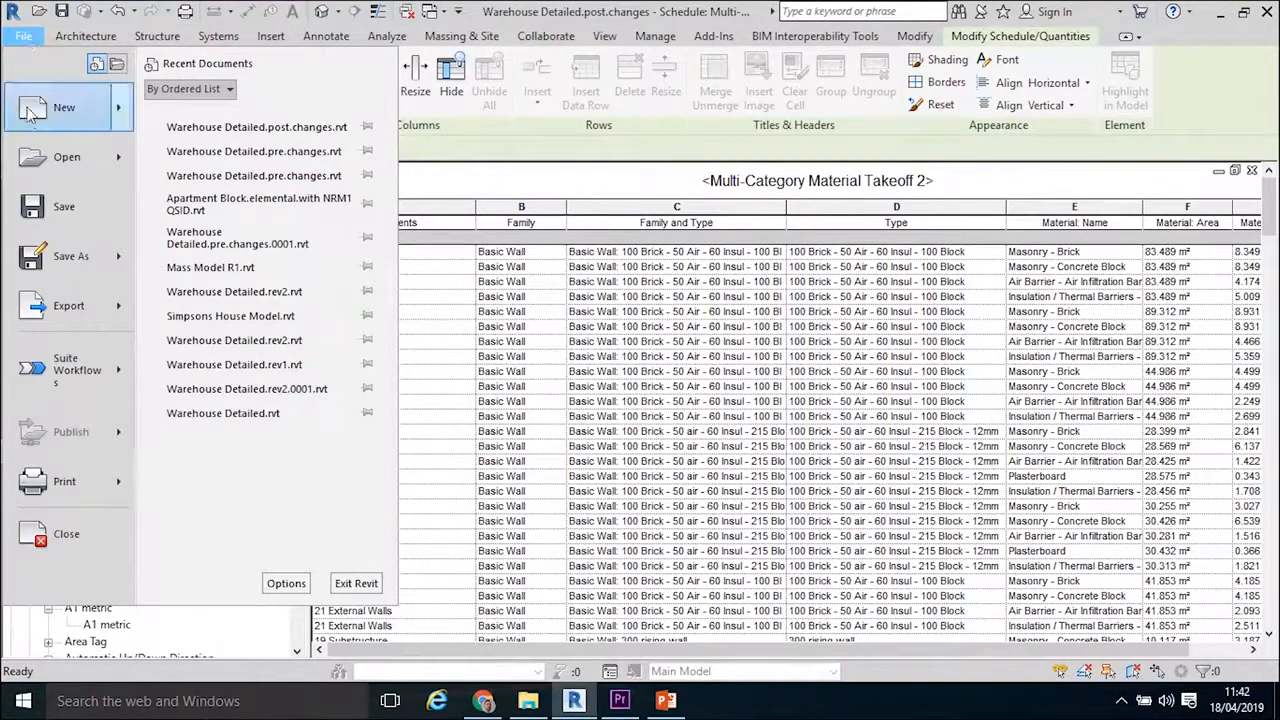
{"action": "left_click", "coordinate": [60, 307]}
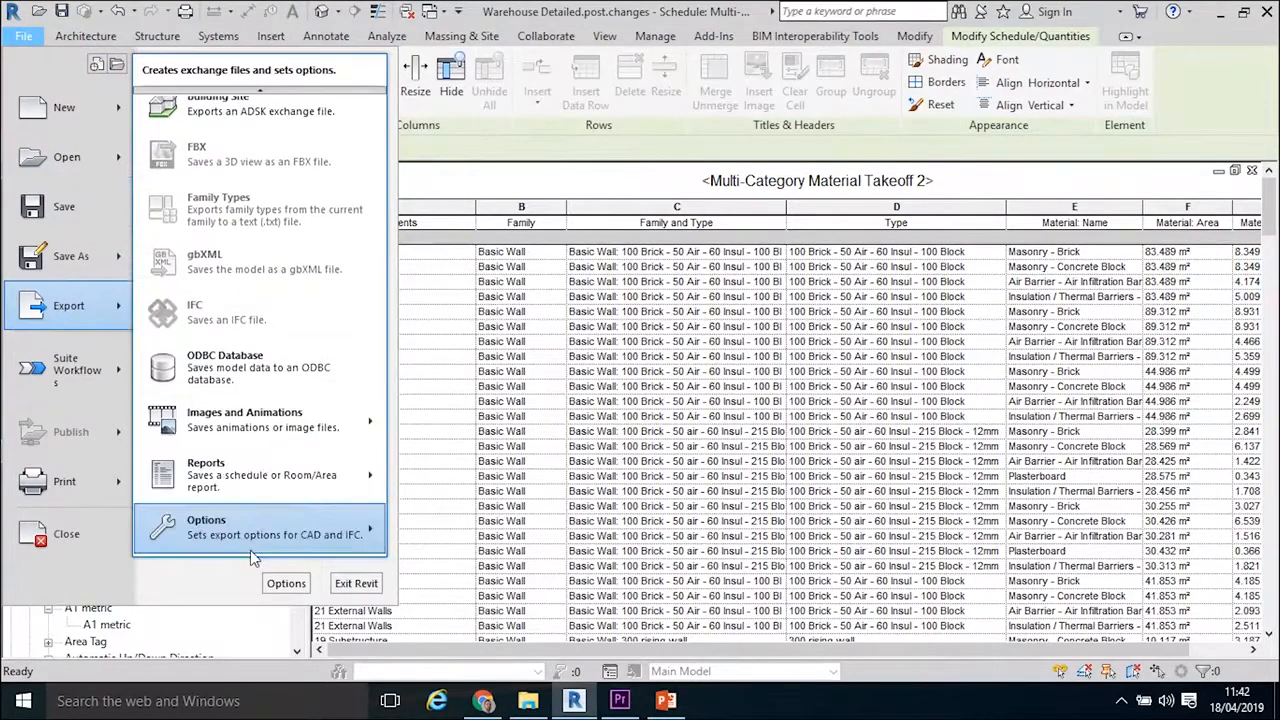
{"action": "mouse_move", "coordinate": [236, 483]}
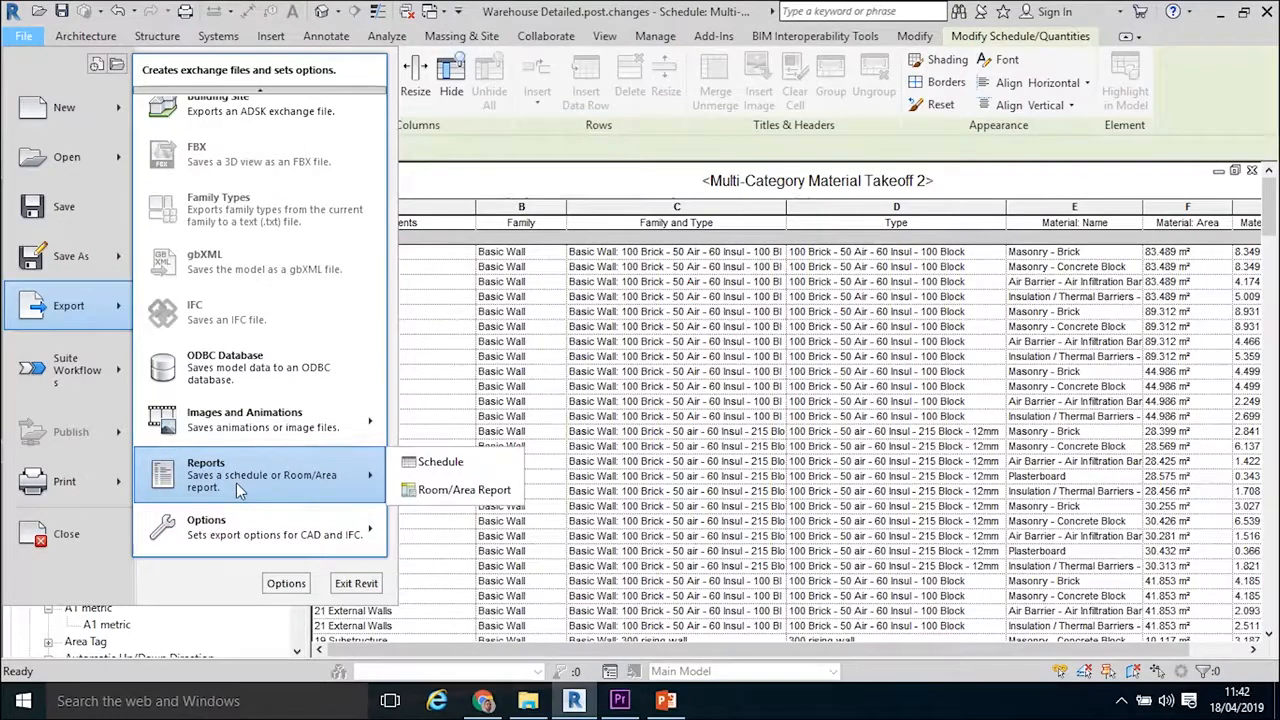
{"action": "left_click", "coordinate": [410, 465]}
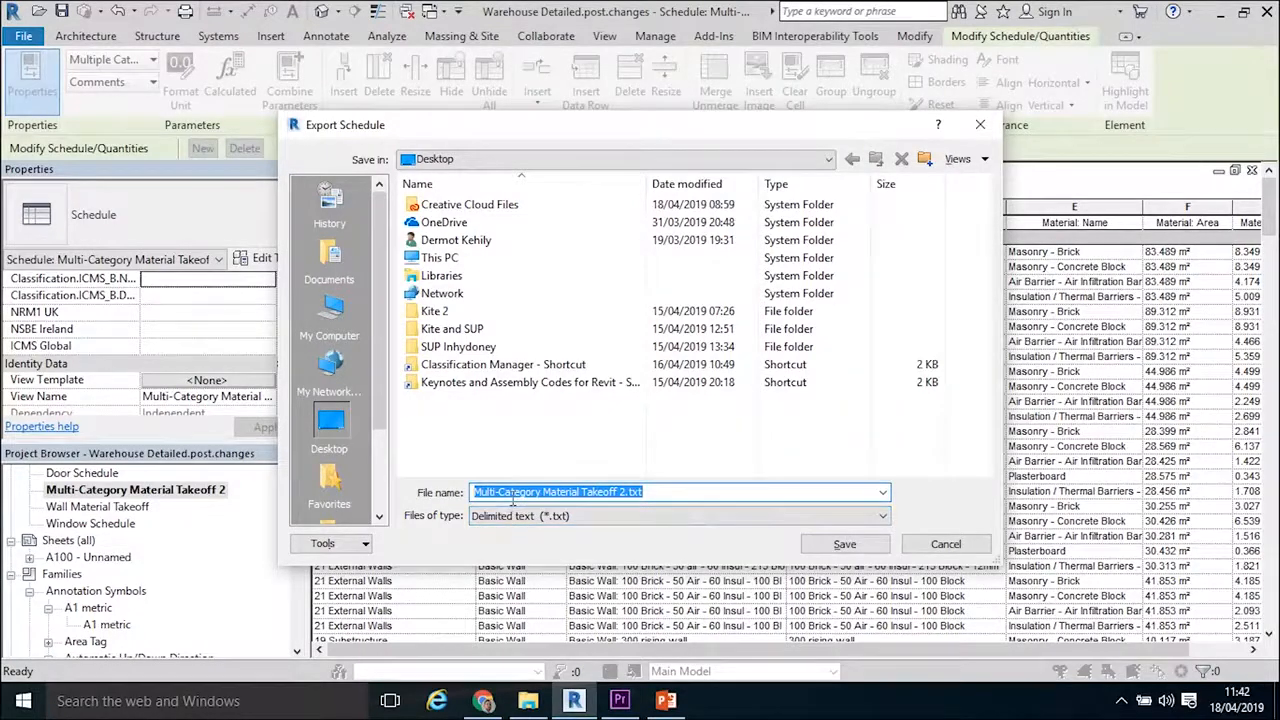
{"action": "left_click", "coordinate": [840, 544]}
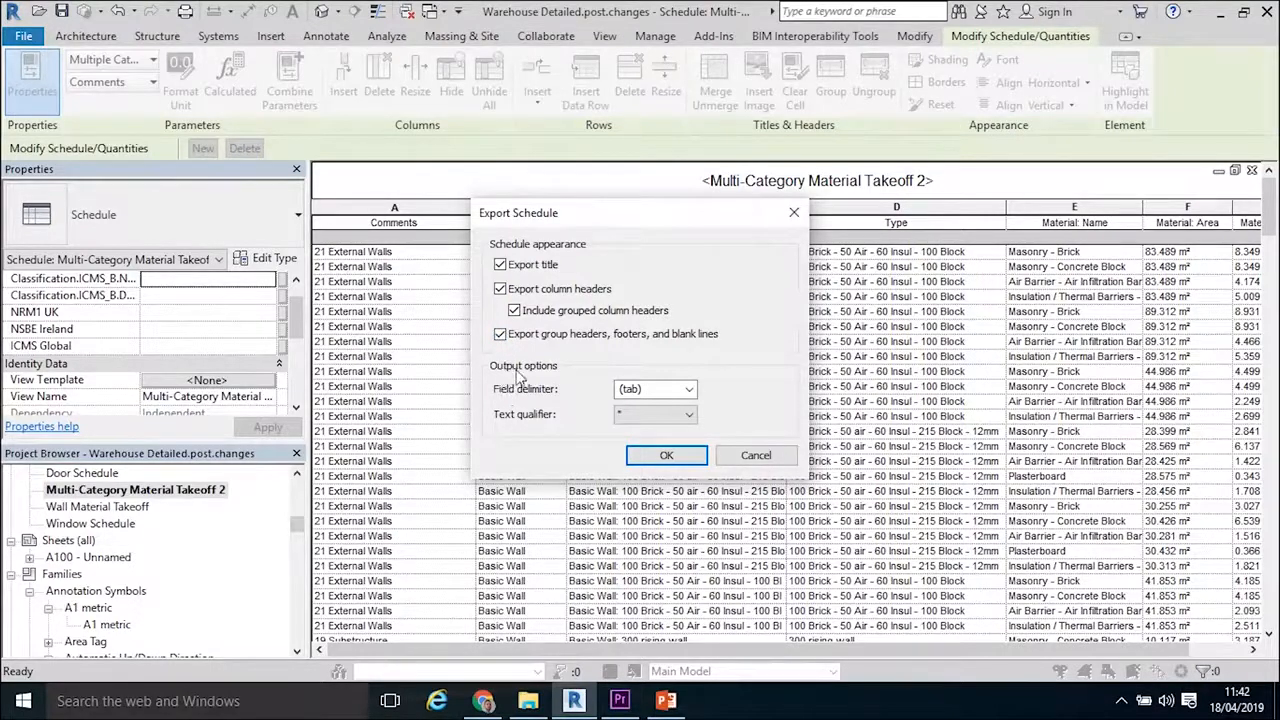
- Set the export's field delimiter to a comma and complete the schedule export
{"action": "left_click", "coordinate": [688, 389]}
{"action": "left_click", "coordinate": [676, 406]}
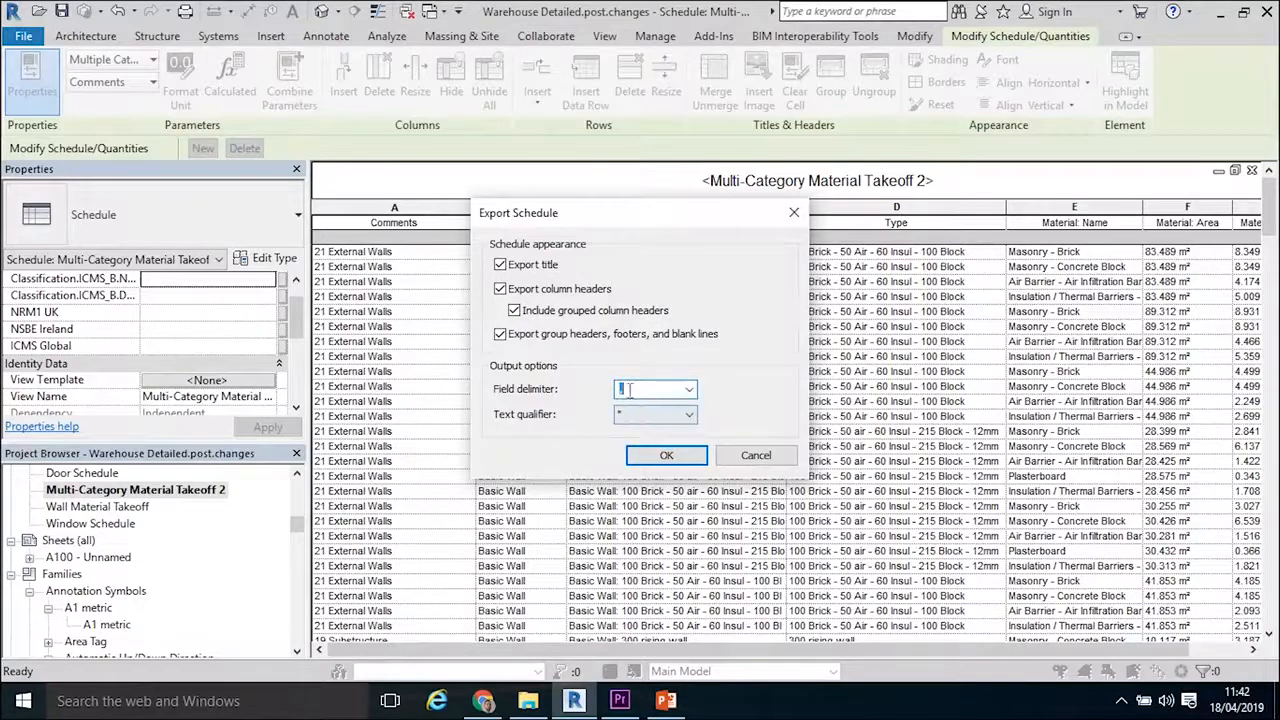
{"action": "left_click", "coordinate": [660, 457]}
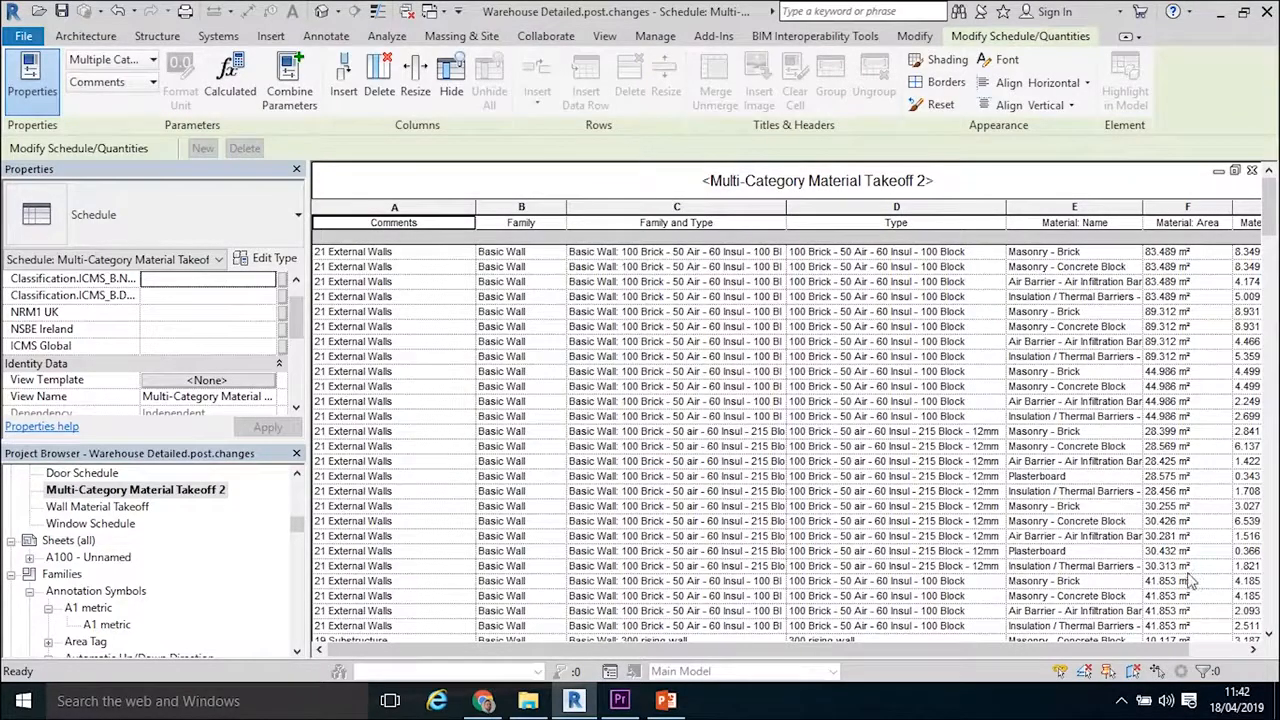
- Open the exported Multi-Category Material Takeoff 2 text file from the desktop, check its comma-separated contents and close it
{"action": "left_click", "coordinate": [1277, 700]}
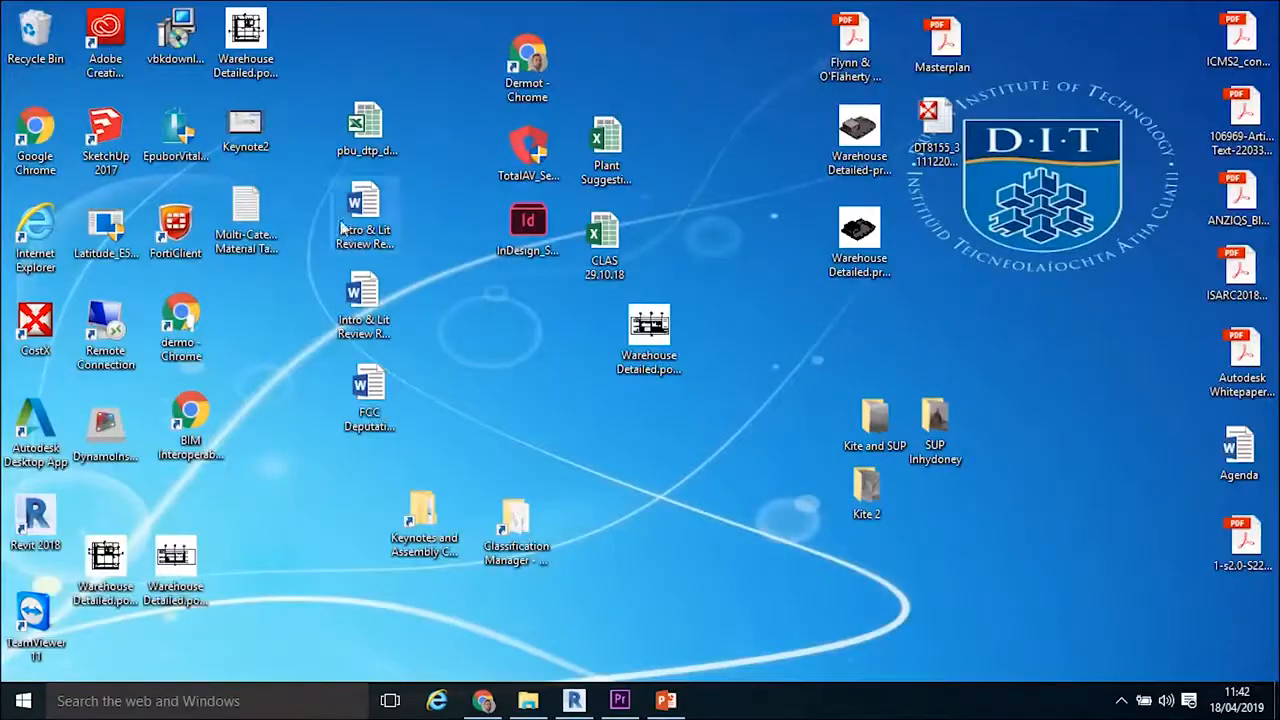
{"action": "double_click", "coordinate": [241, 210]}
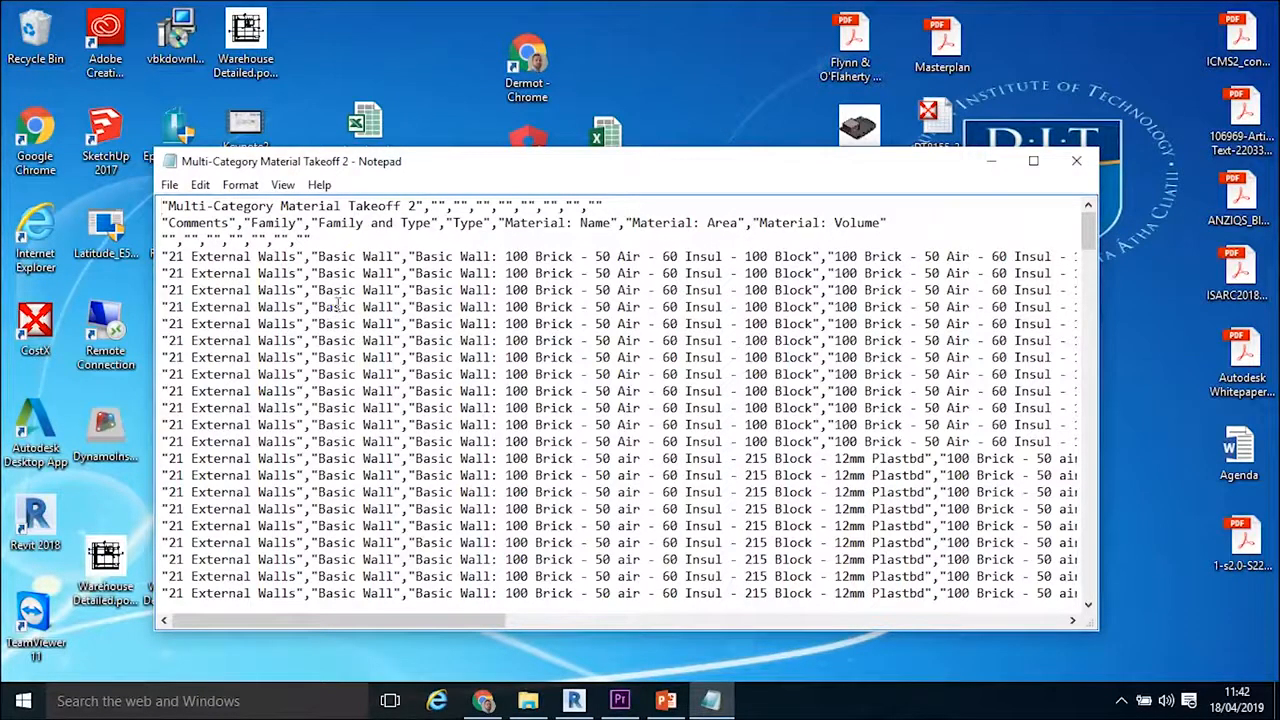
{"action": "left_click", "coordinate": [1074, 163]}
- Launch Excel 2016 and browse for an existing file to open
{"action": "left_click", "coordinate": [222, 697]}
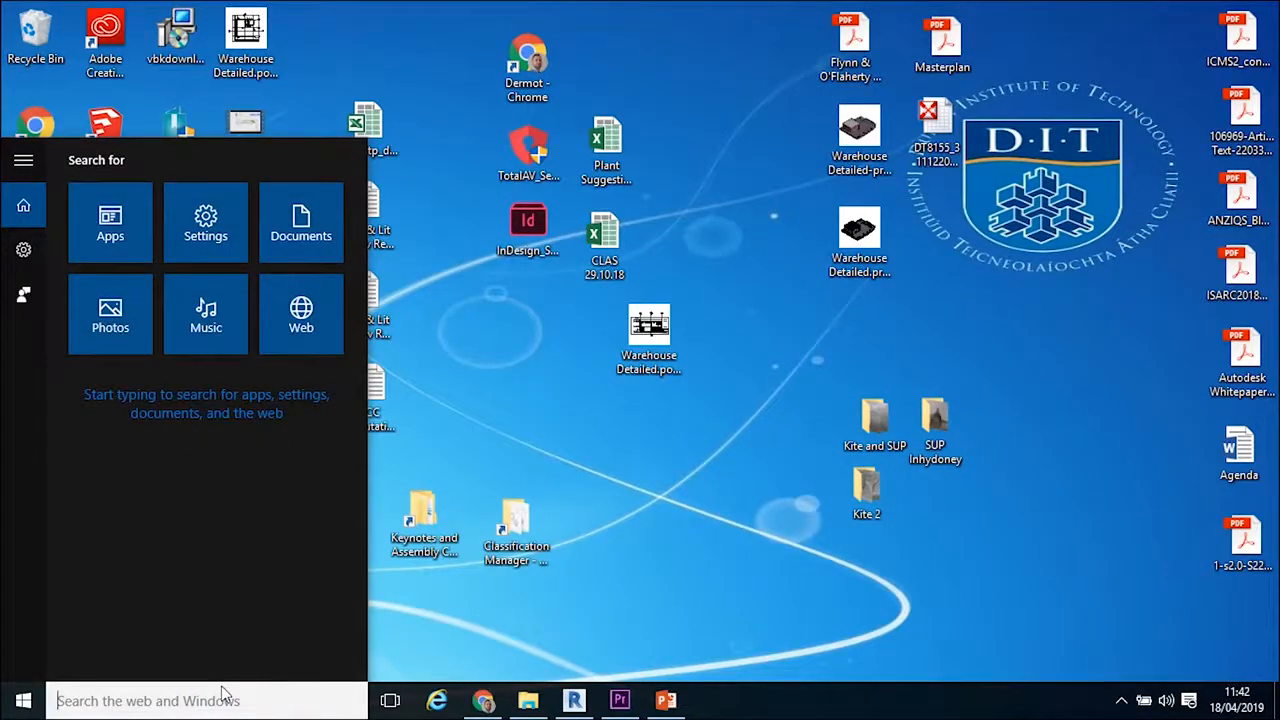
{"action": "type", "text": "exce"}
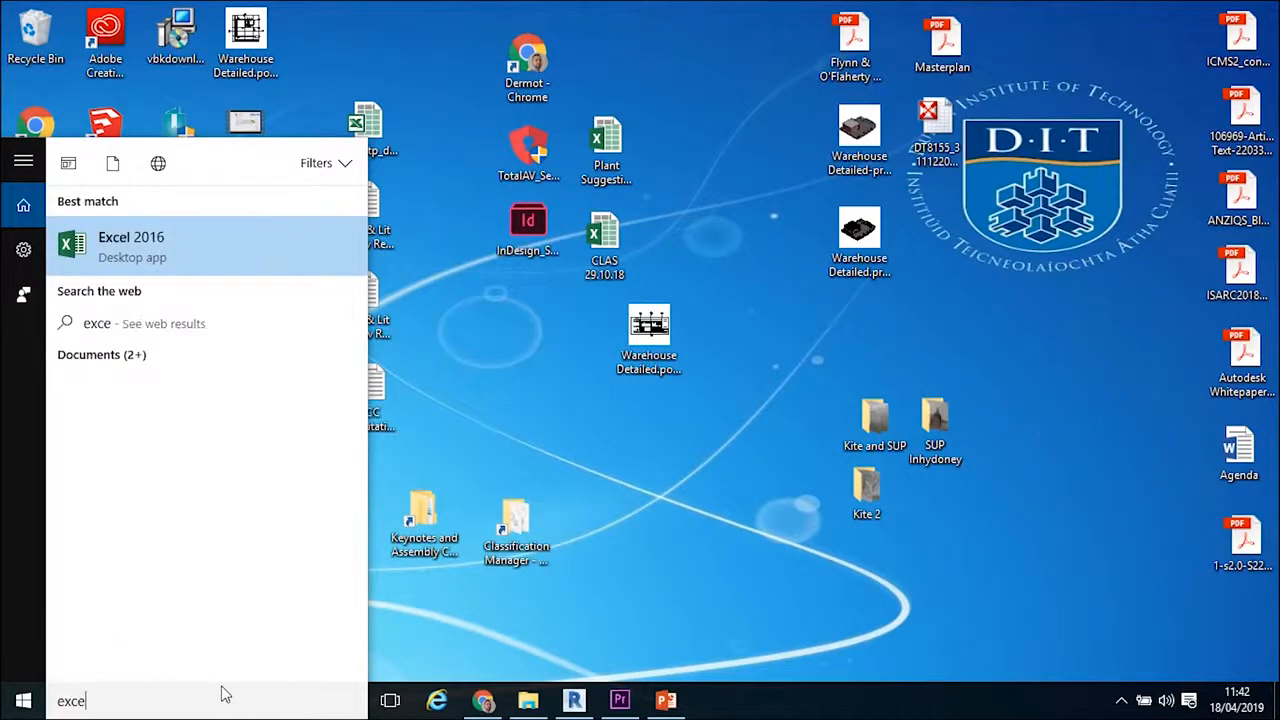
{"action": "left_click", "coordinate": [187, 244]}
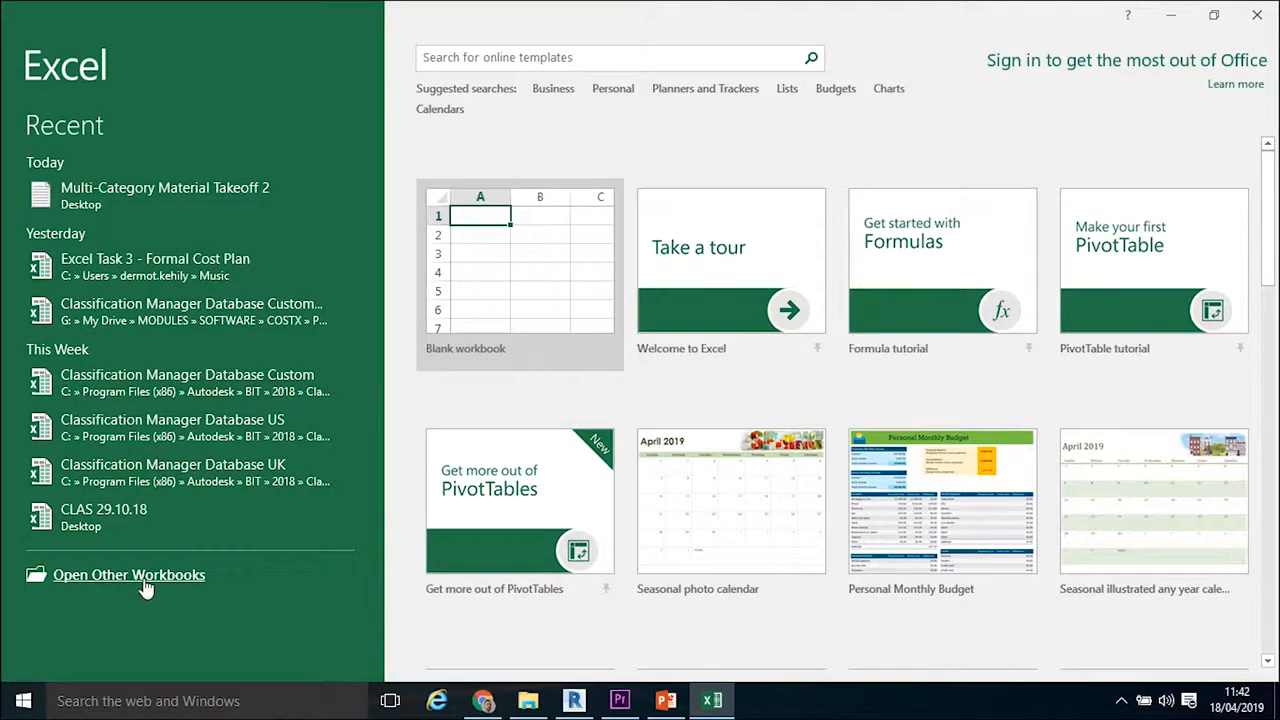
{"action": "left_click", "coordinate": [143, 576]}
{"action": "left_click", "coordinate": [220, 360]}
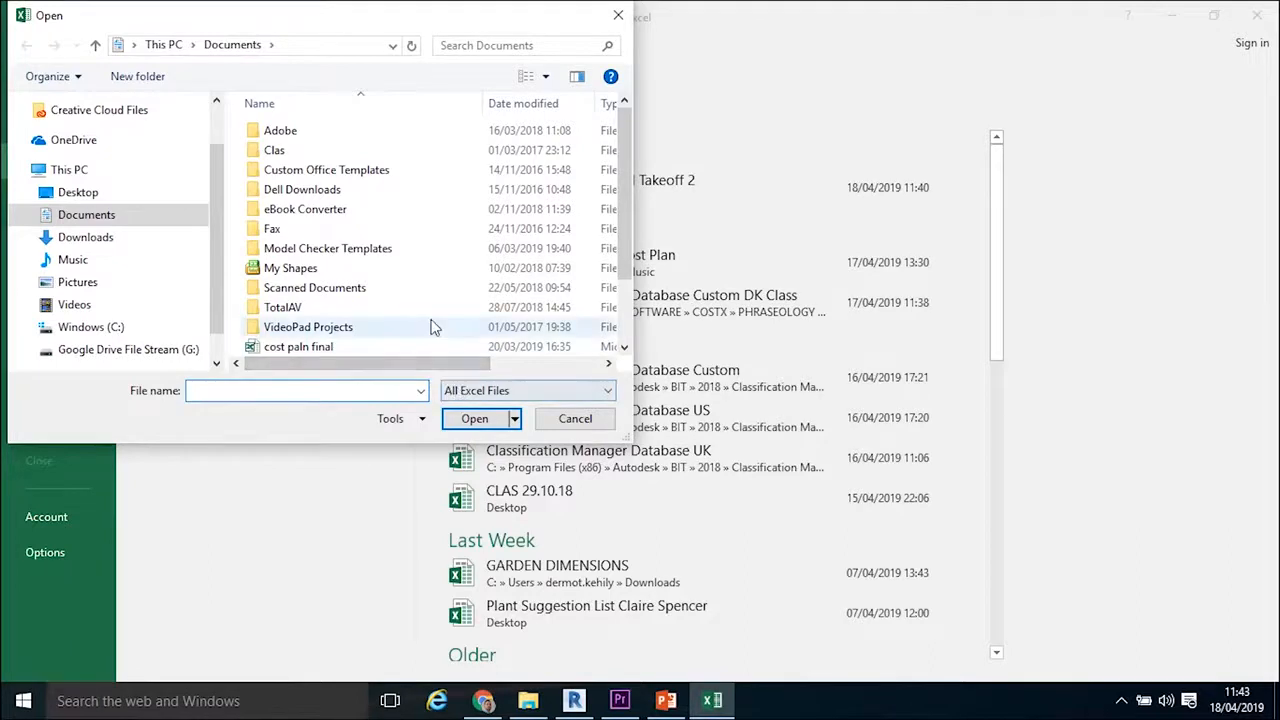
- Show all file types in the Desktop folder and open the Multi-Category Material Takeoff 2 text file
{"action": "left_click", "coordinate": [74, 198]}
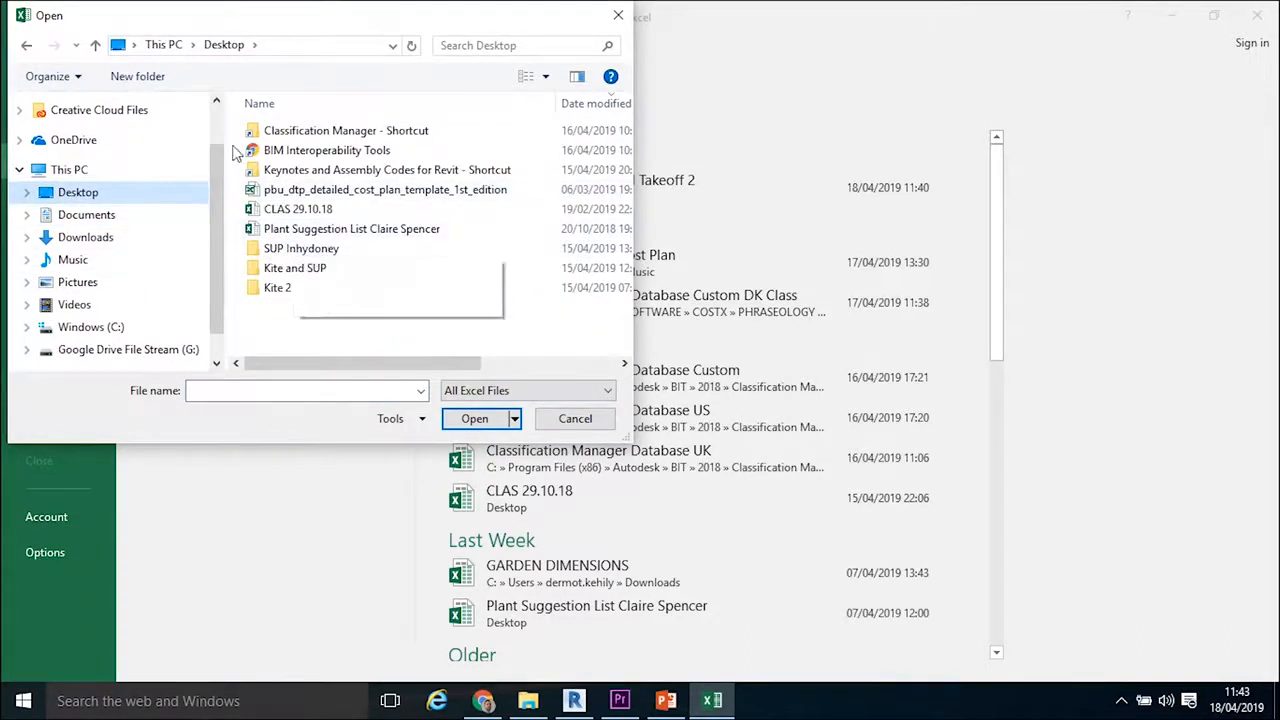
{"action": "left_click", "coordinate": [588, 398]}
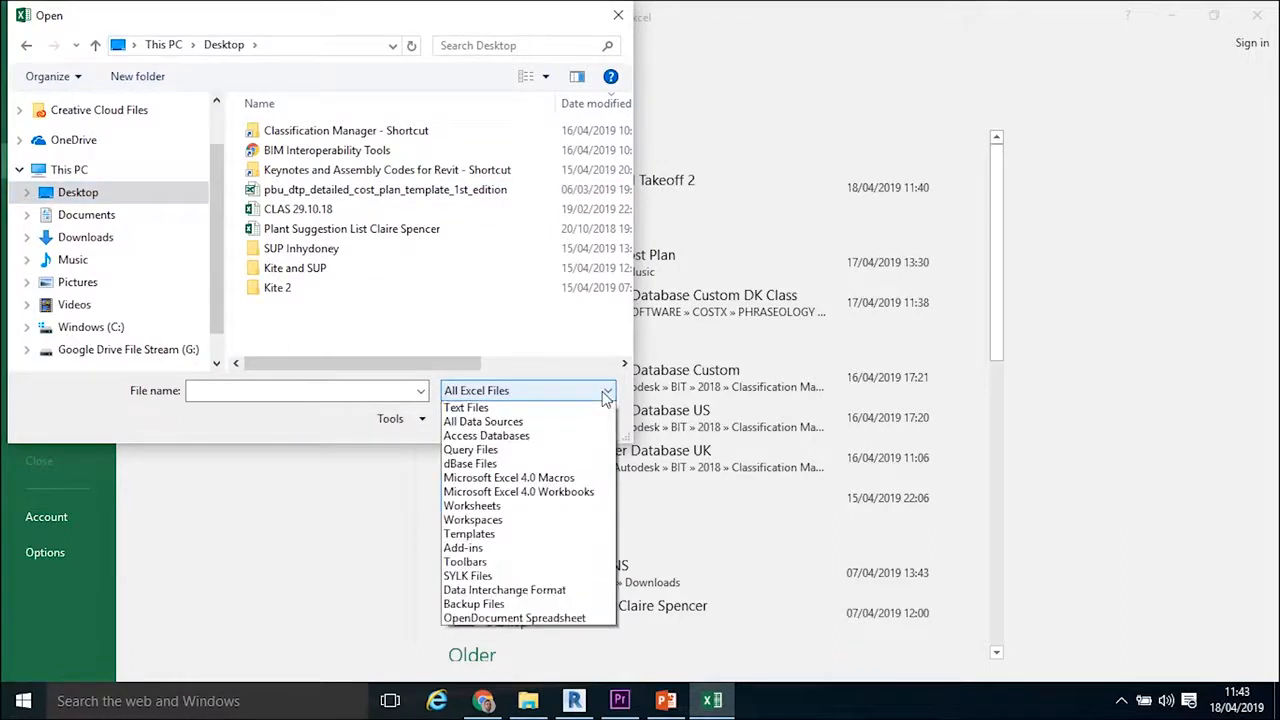
{"action": "scroll", "coordinate": [575, 420], "scroll_direction": "up", "scroll_amount": 2}
{"action": "left_click", "coordinate": [568, 408]}
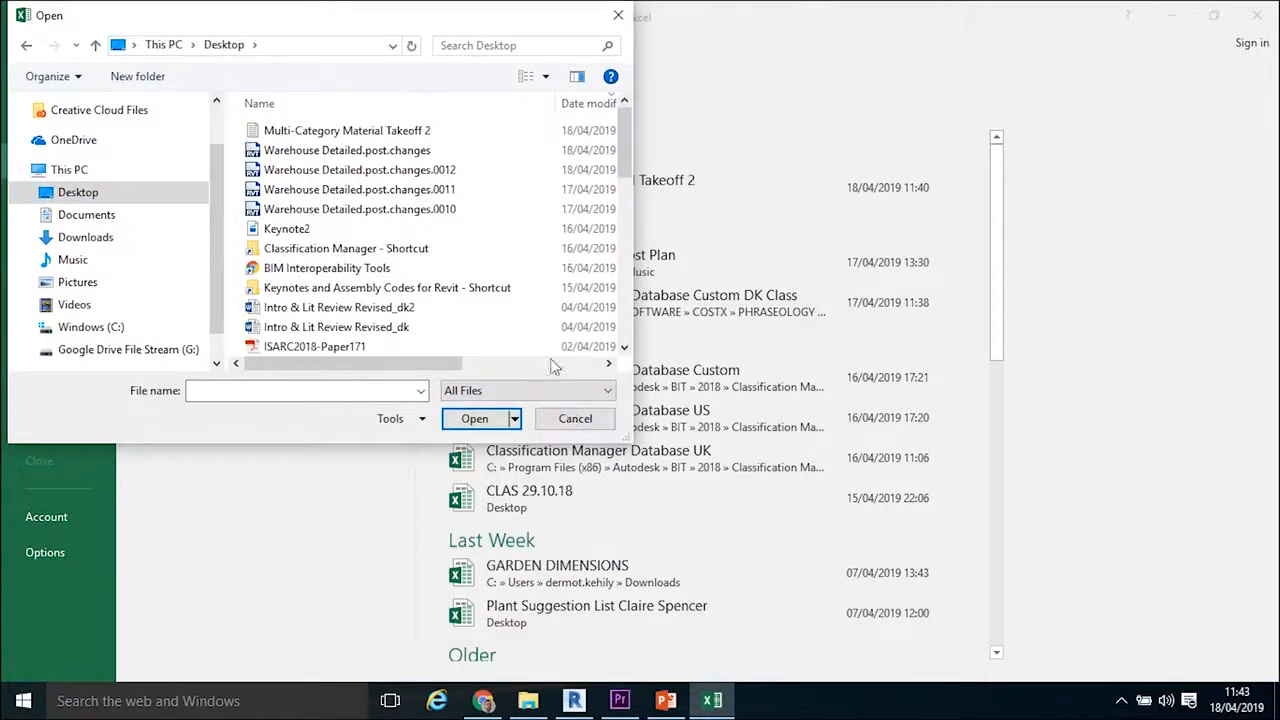
{"action": "left_click", "coordinate": [279, 136]}
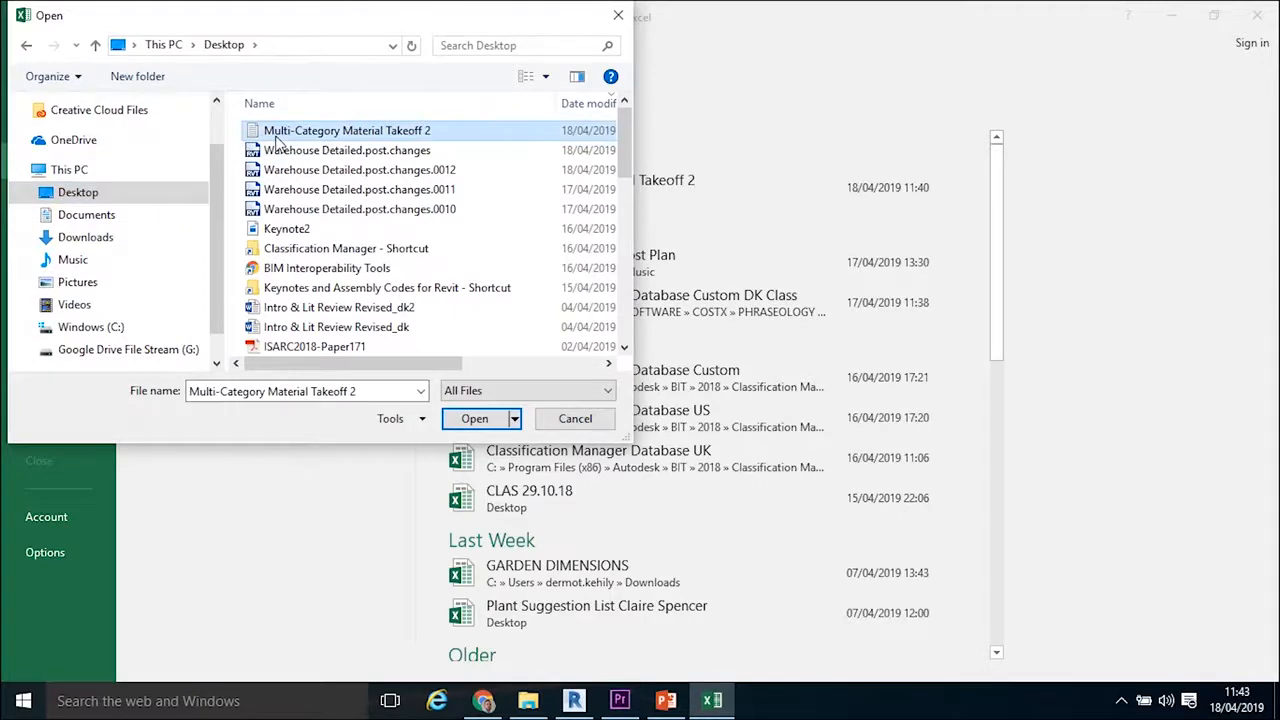
{"action": "left_click", "coordinate": [476, 418]}
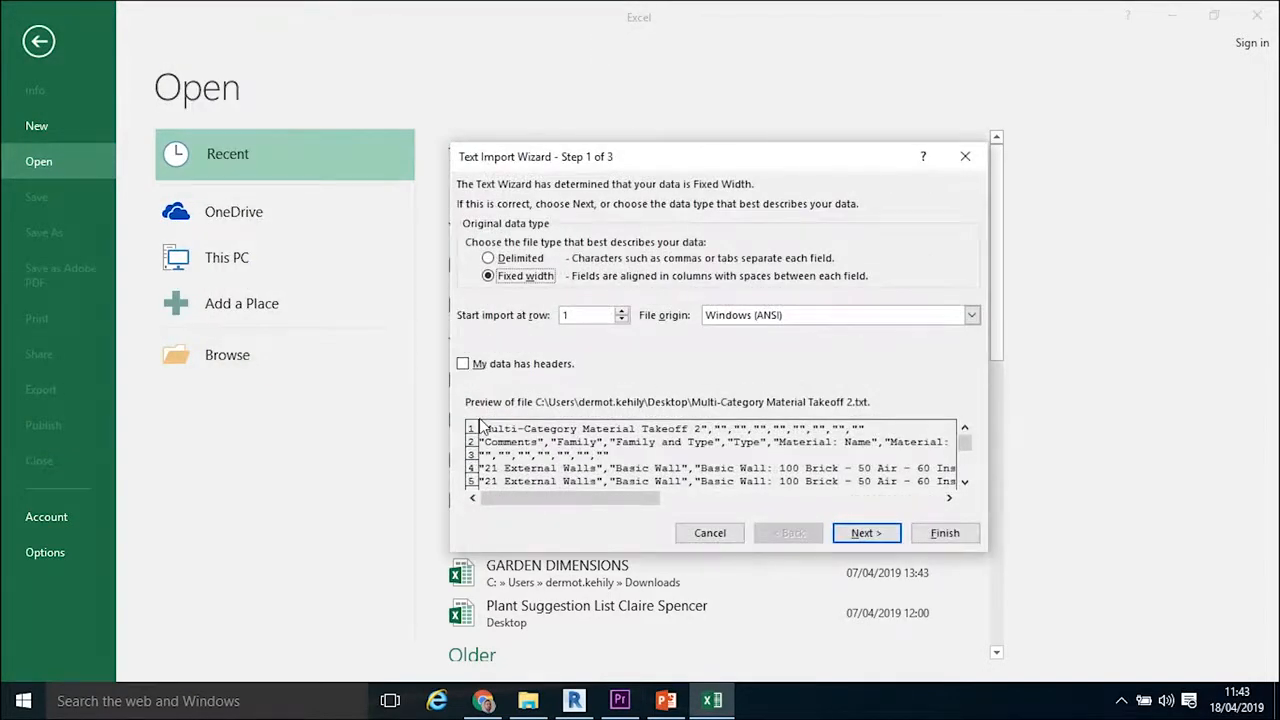
- Import the text file as delimited data with comma as the only delimiter, and widen worksheet columns A to E
{"action": "left_click", "coordinate": [489, 259]}
{"action": "left_click", "coordinate": [838, 535]}
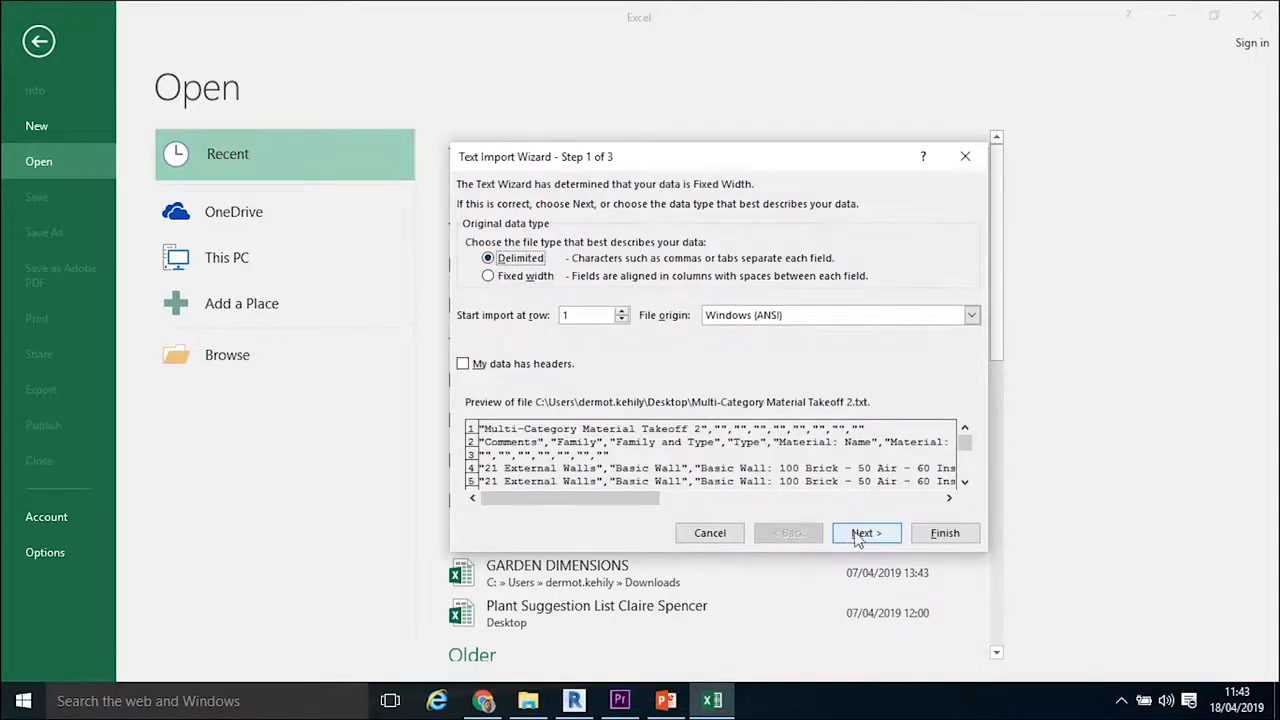
{"action": "left_click", "coordinate": [471, 273]}
{"action": "left_click", "coordinate": [471, 238]}
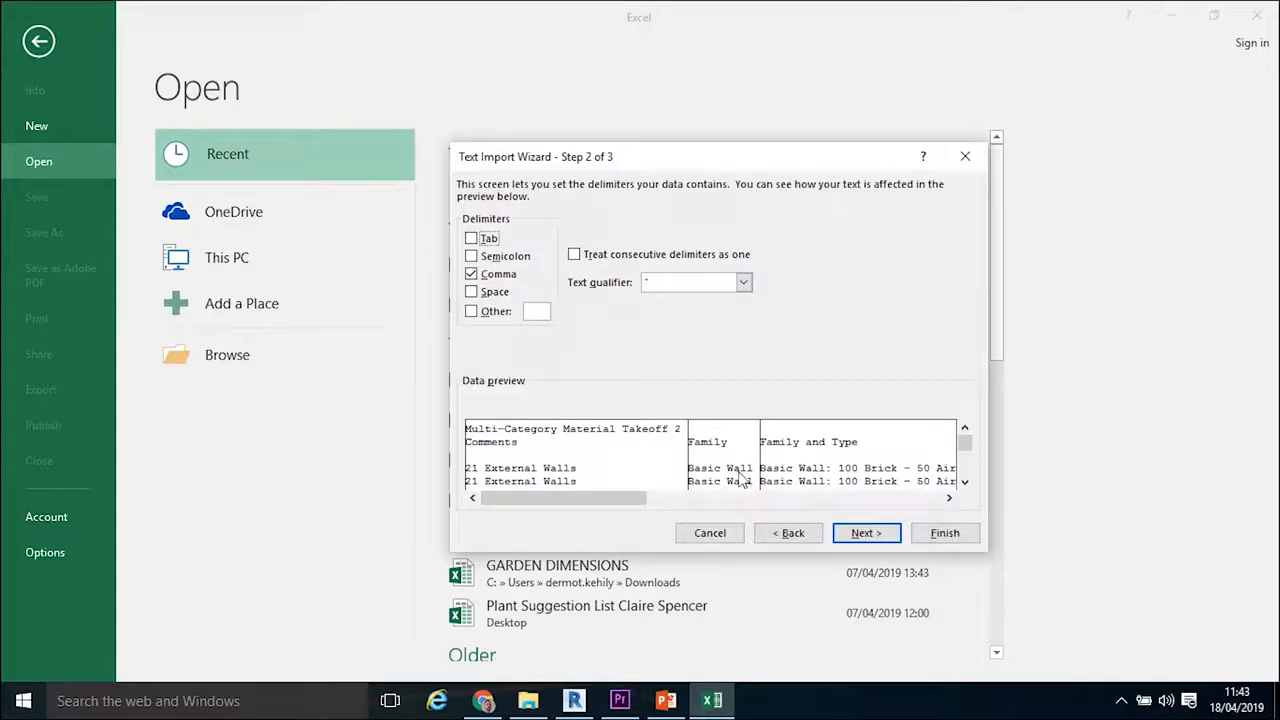
{"action": "left_click", "coordinate": [882, 536]}
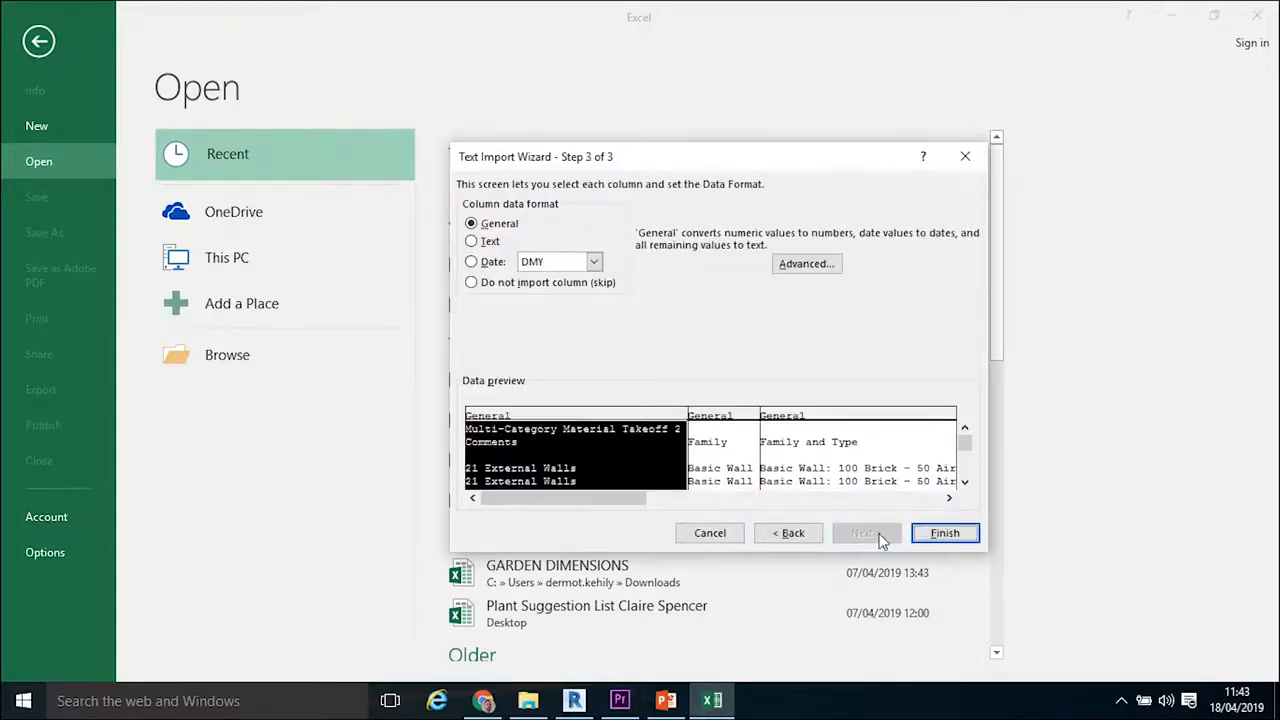
{"action": "left_click", "coordinate": [928, 534]}
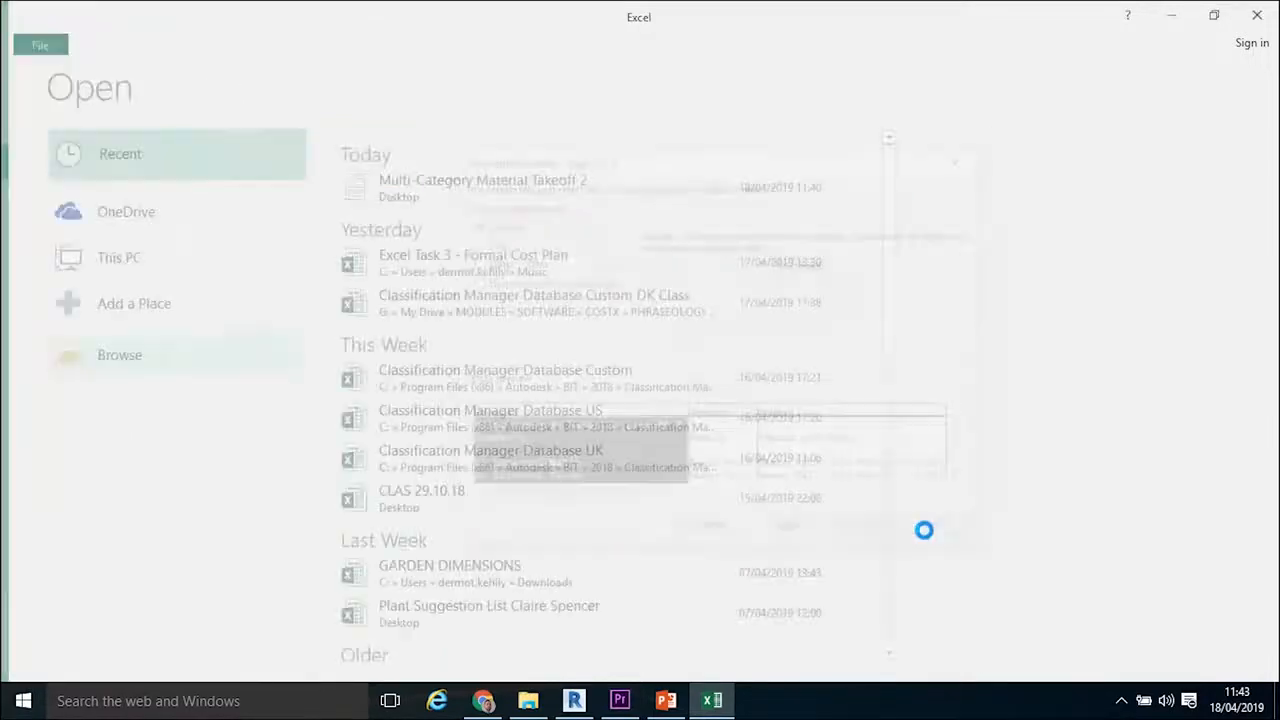
{"action": "left_click_drag", "start_coordinate": [86, 151], "coordinate": [687, 155]}
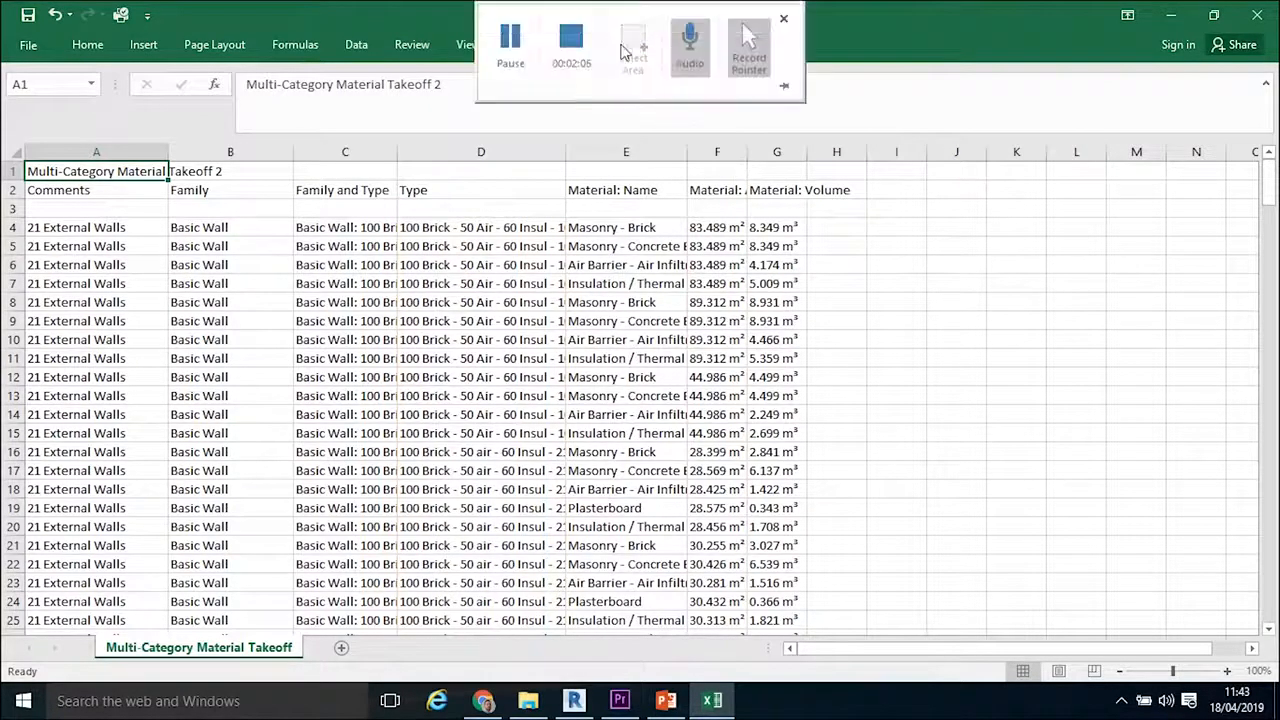
{"action": "left_click", "coordinate": [569, 40]}
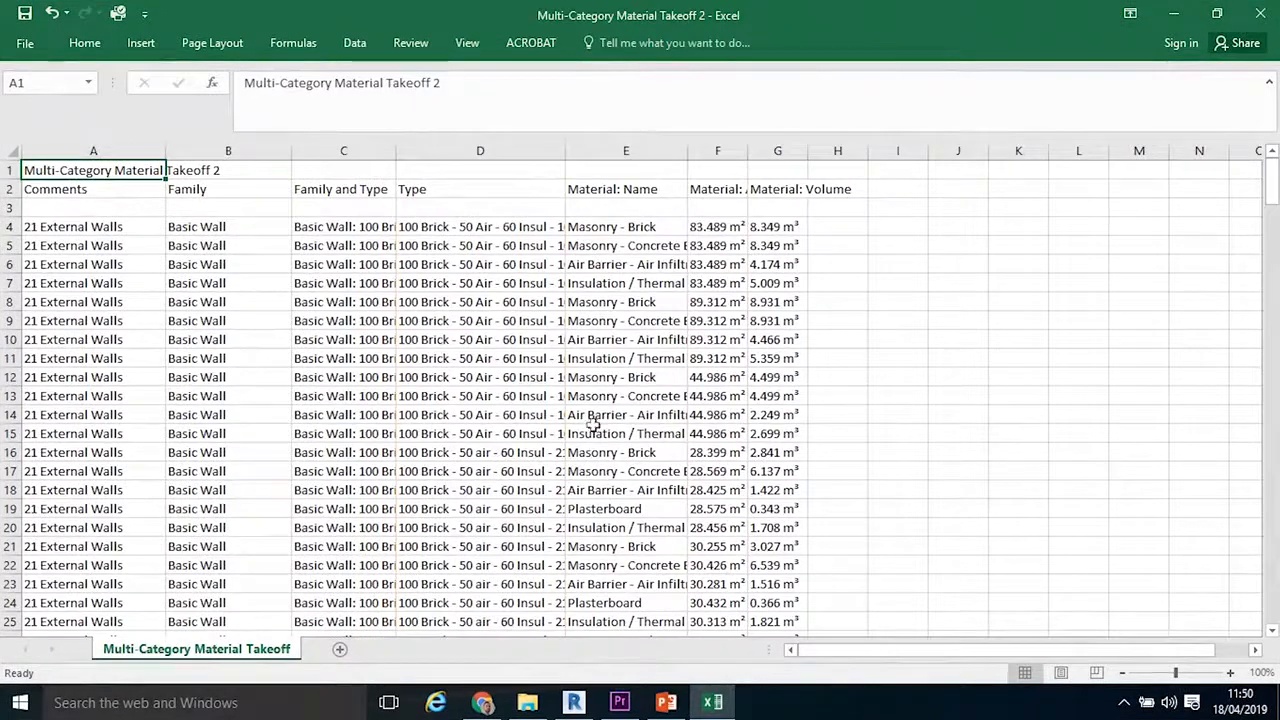
- Switch to Revit and open the 1 Ground FFL floor plan
{"action": "left_click", "coordinate": [573, 702]}
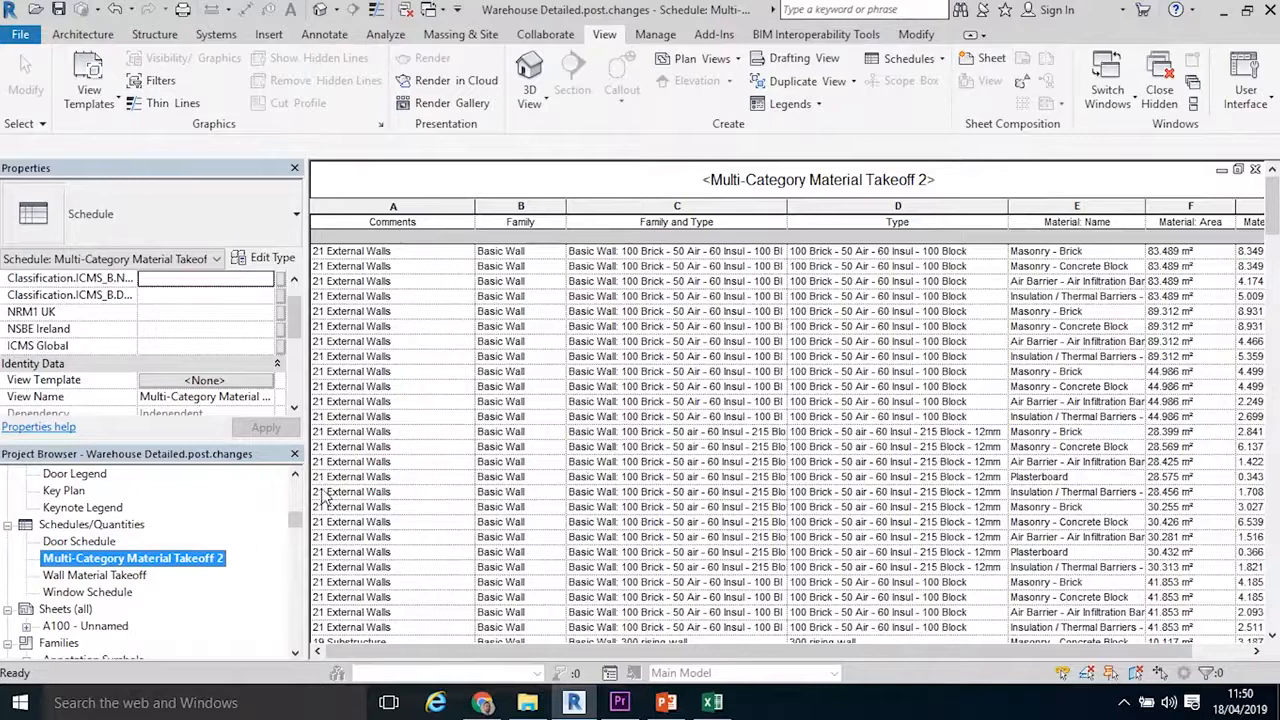
{"action": "left_click_drag", "start_coordinate": [296, 522], "coordinate": [295, 484]}
{"action": "double_click", "coordinate": [126, 525]}
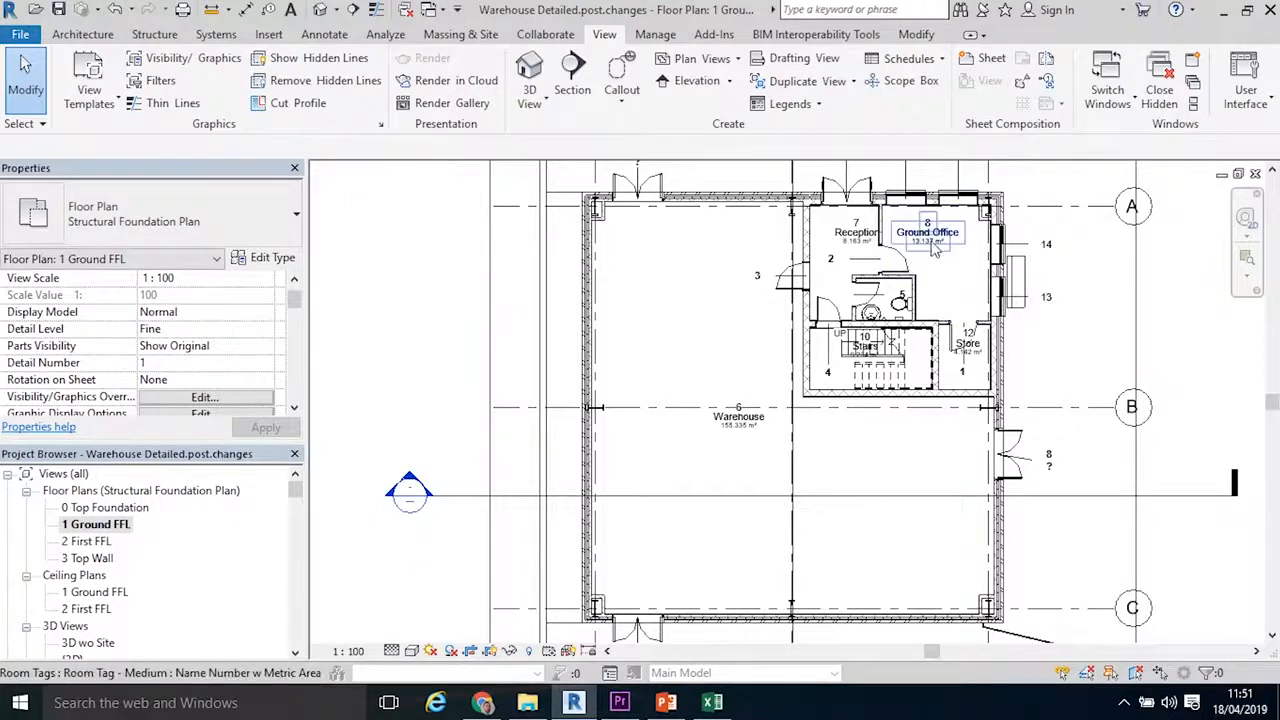
- Set the Ceiling Finish and Wall Finish of the Ground Office room to "Painted Plasterboard"
{"action": "left_click", "coordinate": [948, 268]}
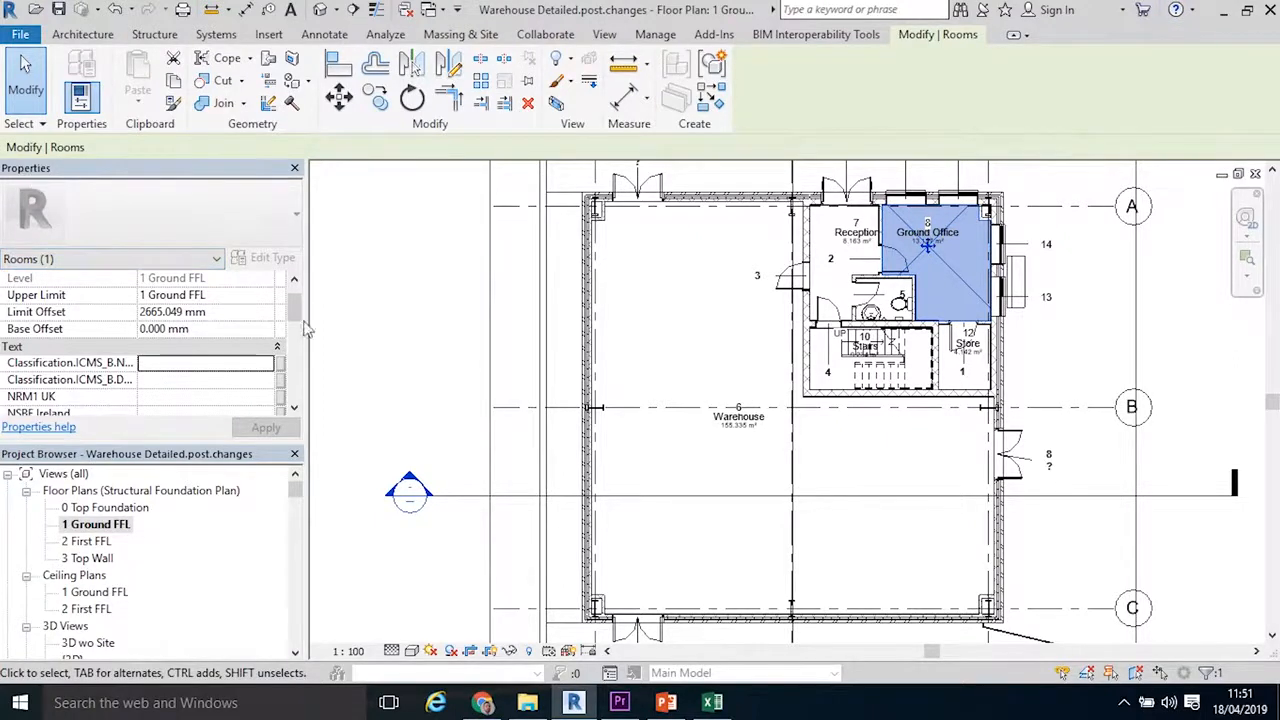
{"action": "left_click_drag", "start_coordinate": [296, 311], "coordinate": [294, 365]}
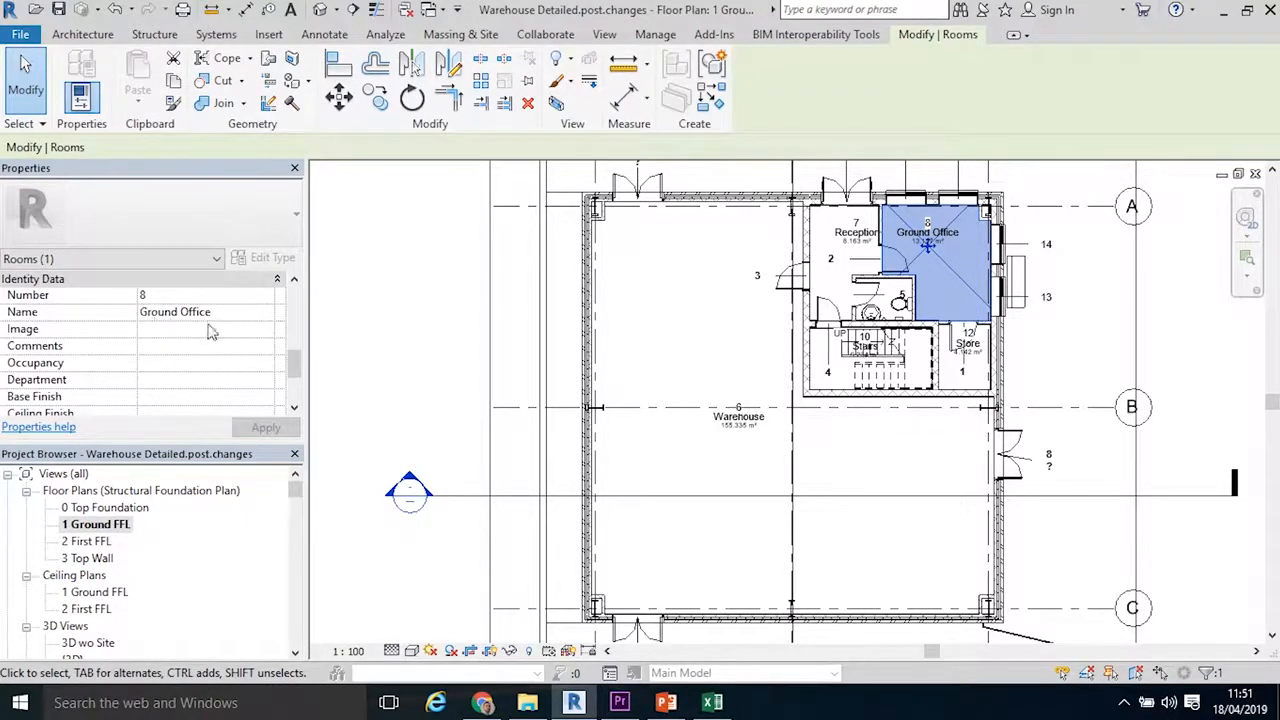
{"action": "left_click_drag", "start_coordinate": [293, 367], "coordinate": [293, 373]}
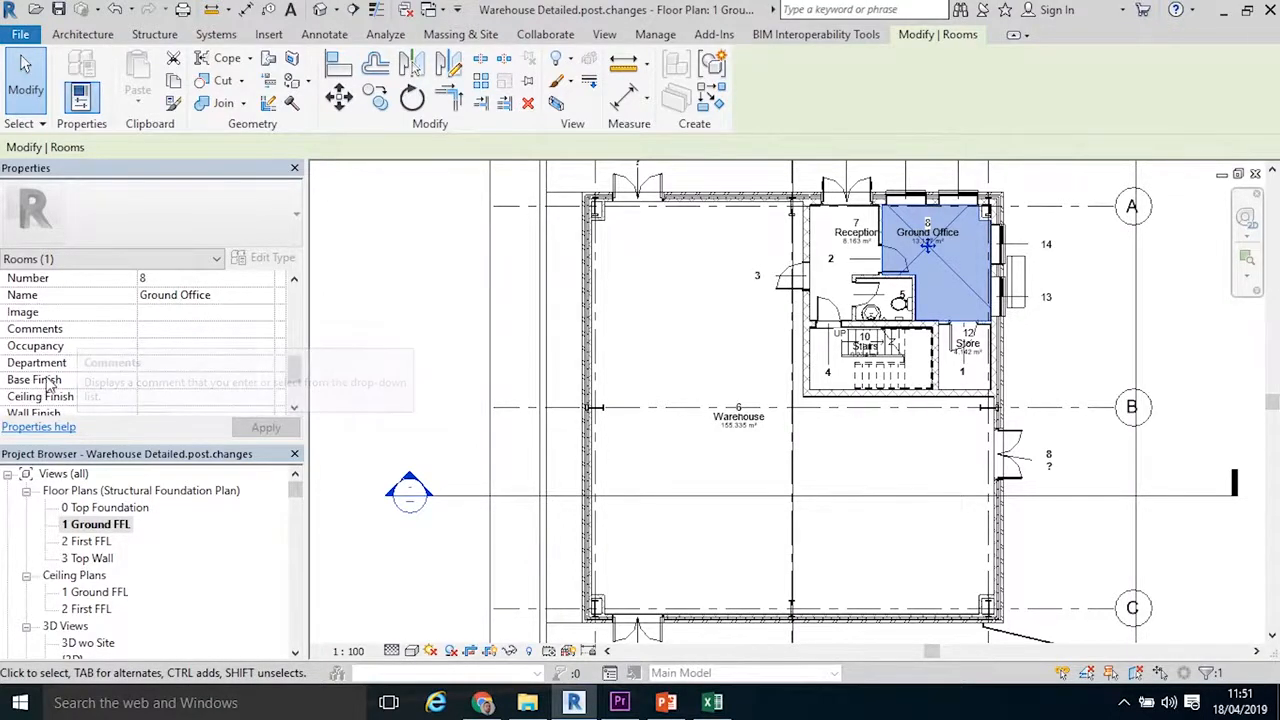
{"action": "left_click_drag", "start_coordinate": [293, 370], "coordinate": [293, 375]}
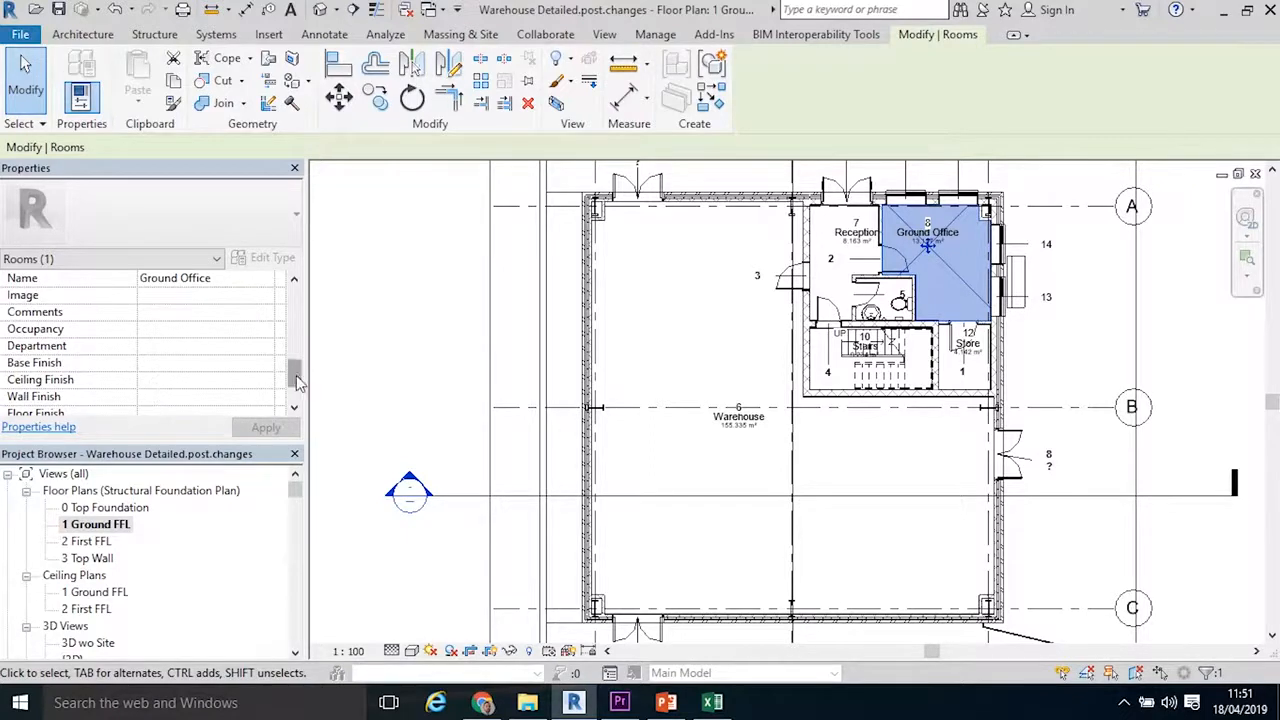
{"action": "left_click_drag", "start_coordinate": [294, 372], "coordinate": [294, 378]}
{"action": "left_click", "coordinate": [187, 363]}
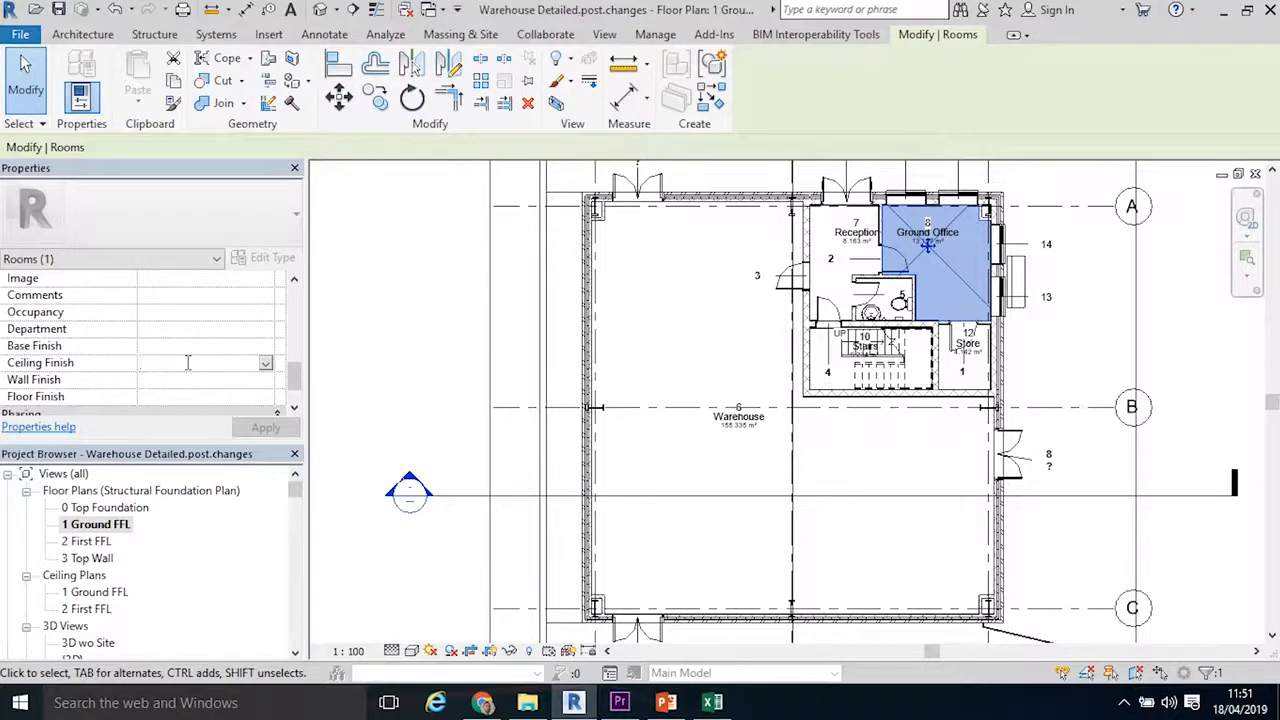
{"action": "type", "text": "Painted Plasterboard"}
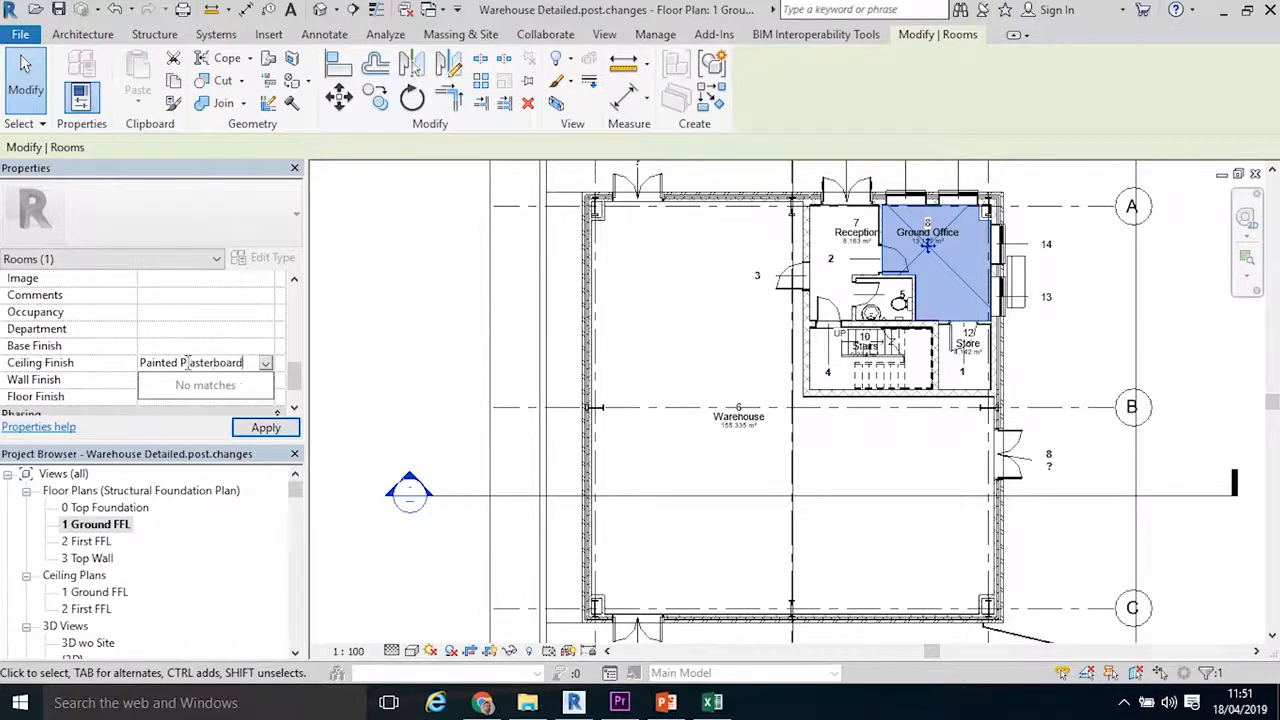
{"action": "left_click", "coordinate": [246, 361]}
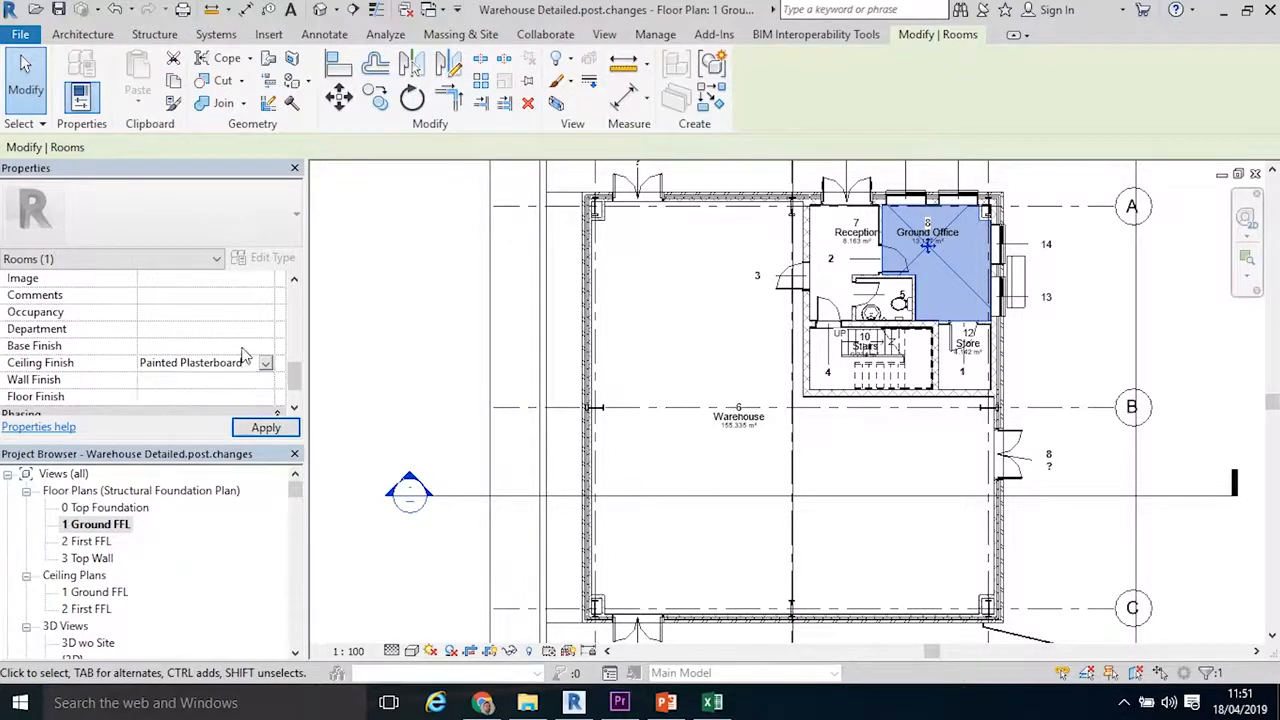
{"action": "left_click", "coordinate": [237, 381]}
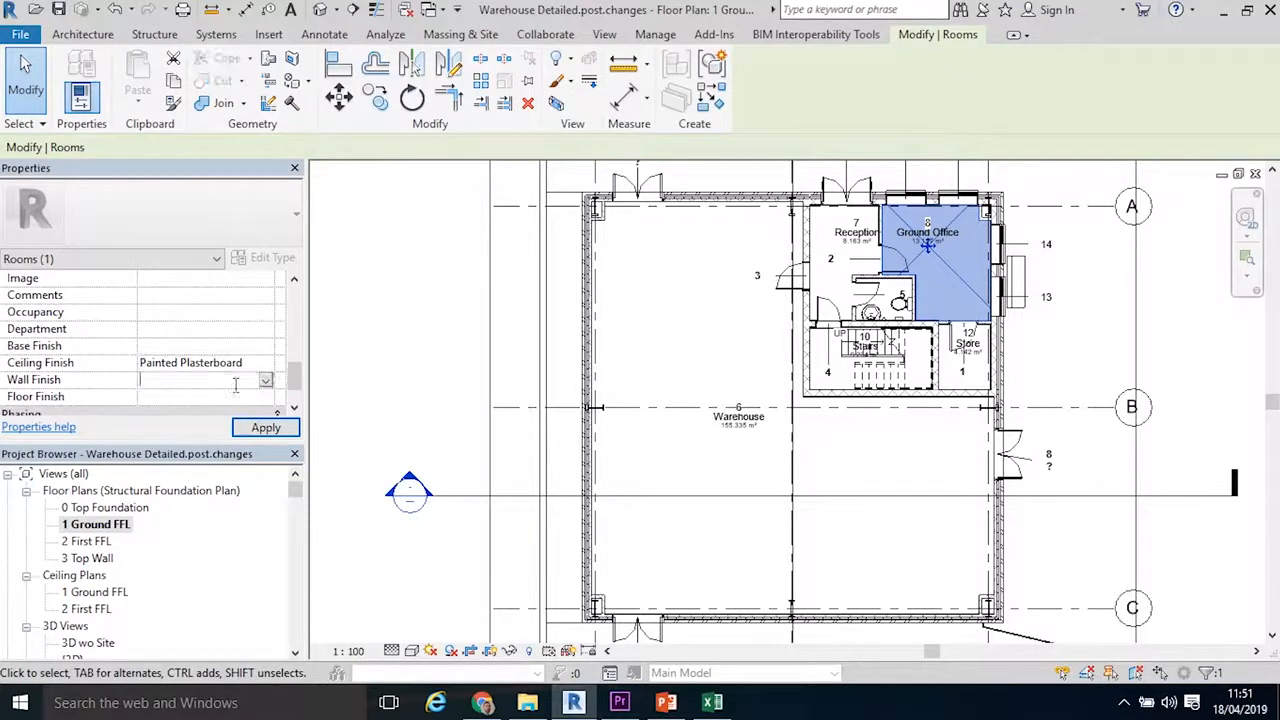
{"action": "type", "text": "Painted Plasterboard"}
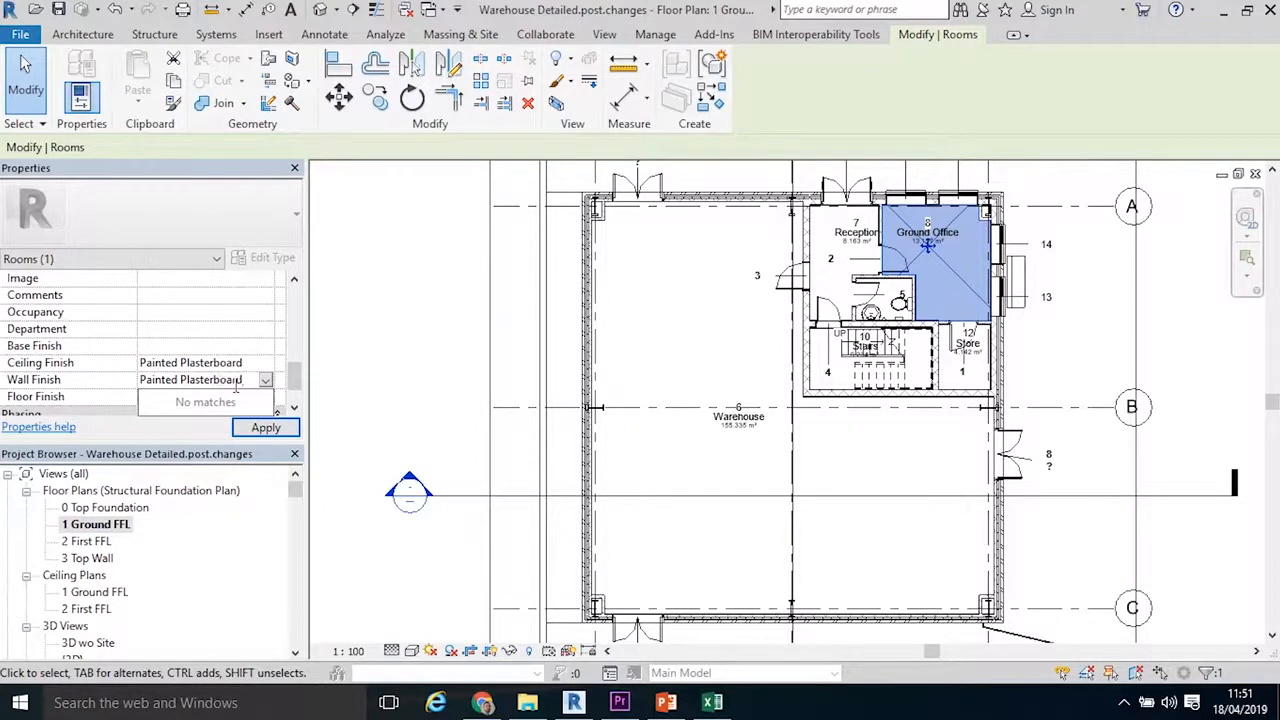
- Set the Floor Finish of the Ground Office room to "Carpet" and apply the room's finish properties
{"action": "key", "text": "Return"}
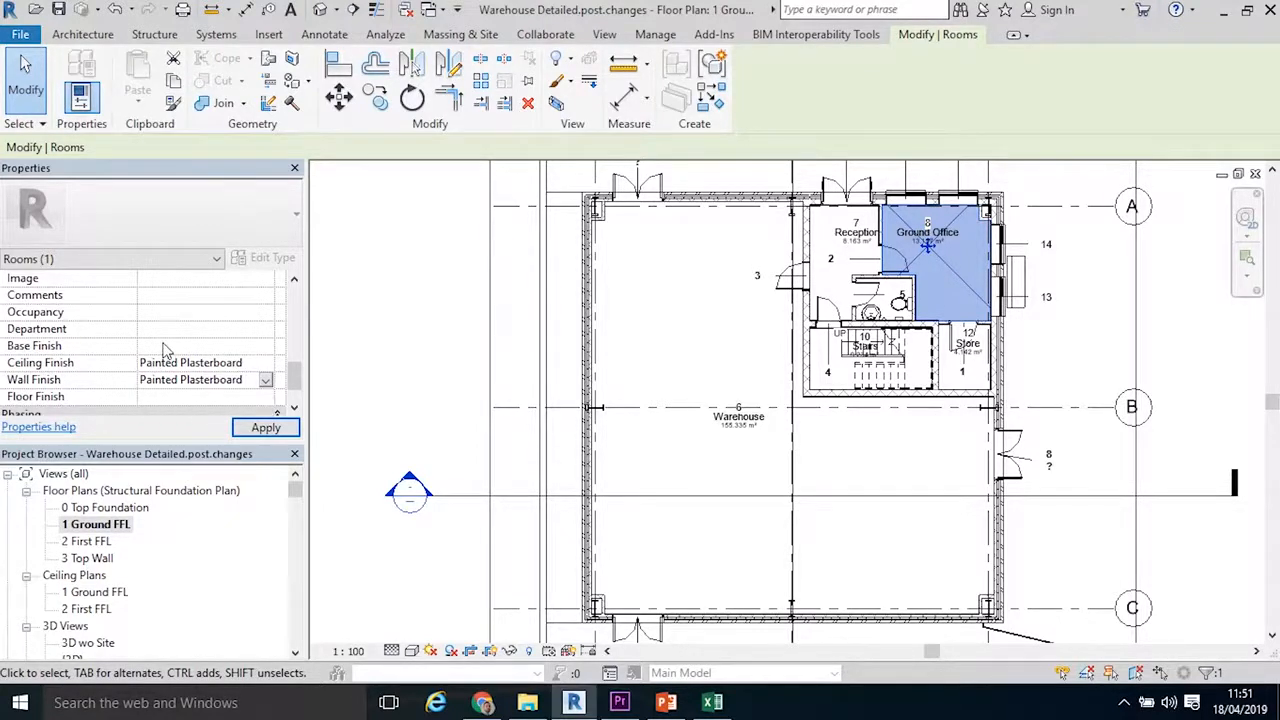
{"action": "left_click", "coordinate": [160, 397]}
{"action": "type", "text": "Carpet"}
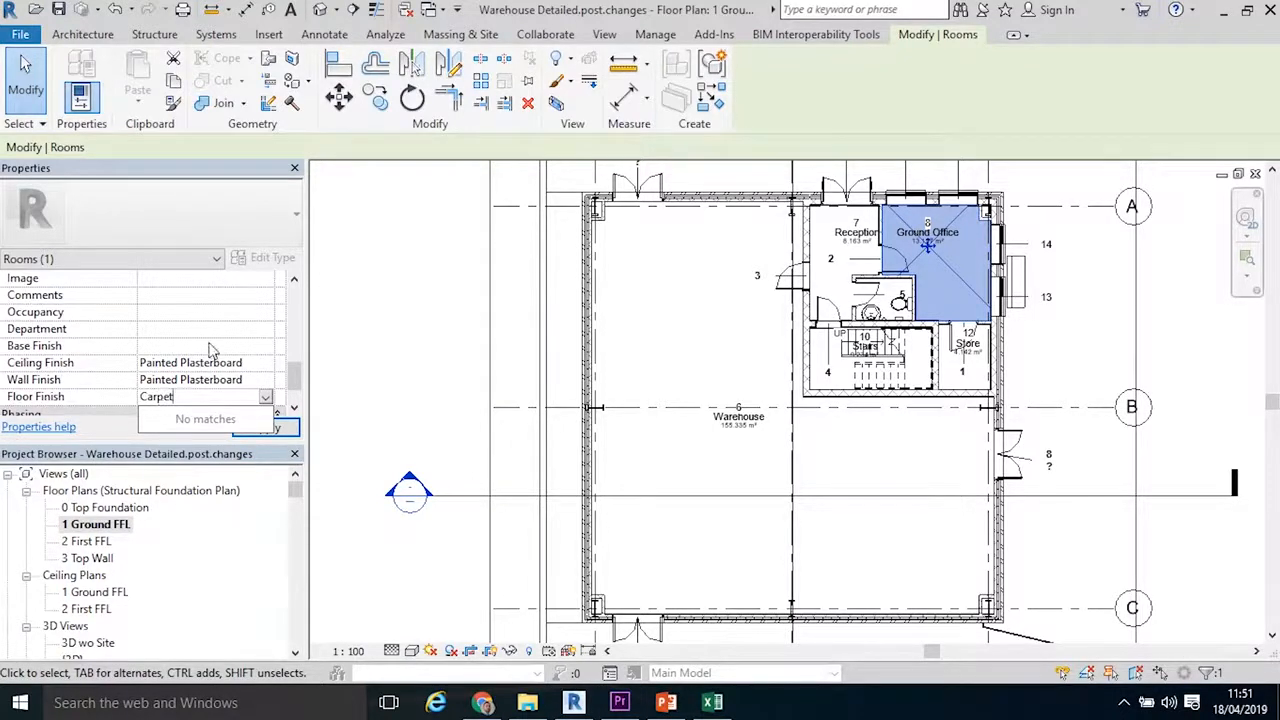
{"action": "key", "text": "Return"}
{"action": "left_click", "coordinate": [260, 429]}
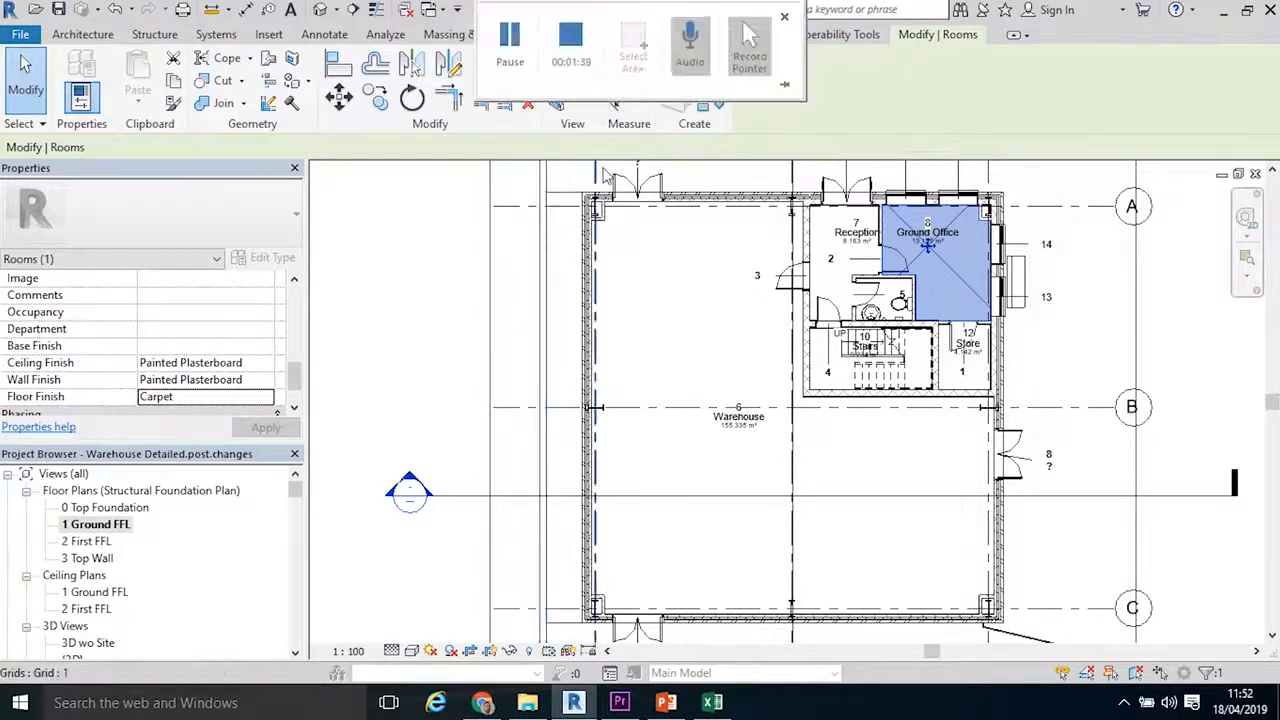
- Create a new building component schedule for the Rooms category
{"action": "left_click", "coordinate": [605, 35]}
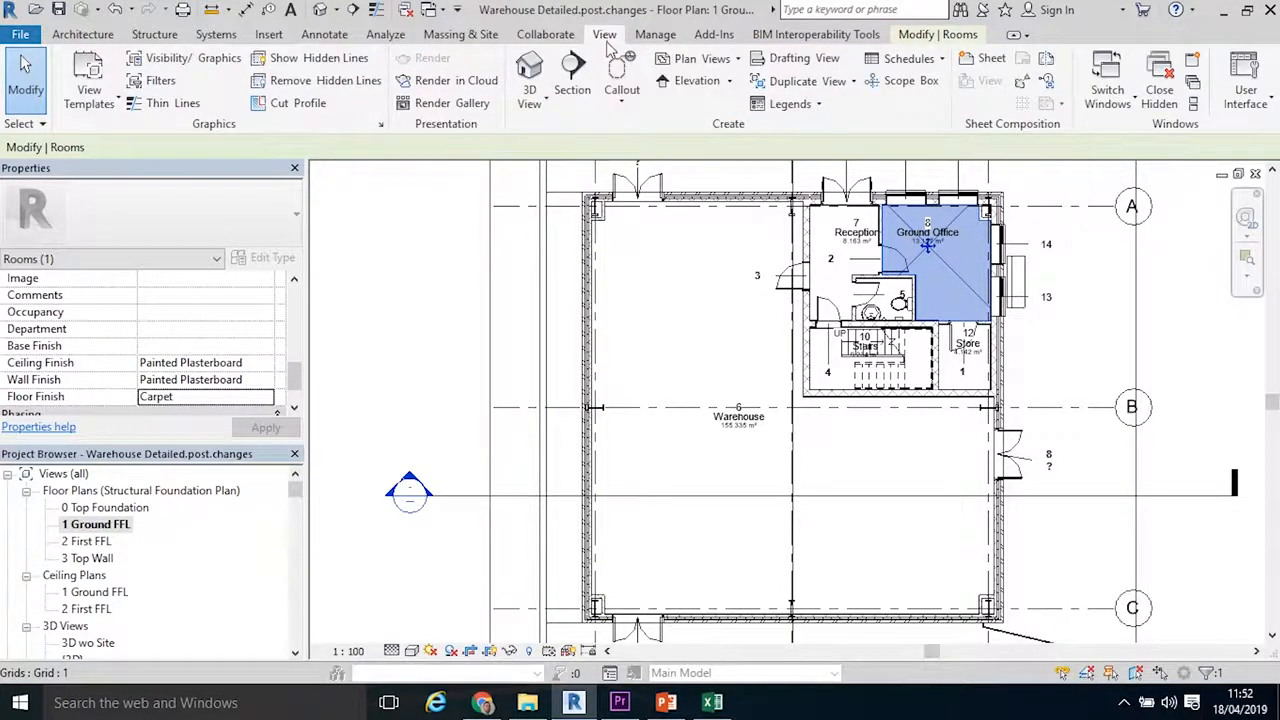
{"action": "left_click", "coordinate": [895, 59]}
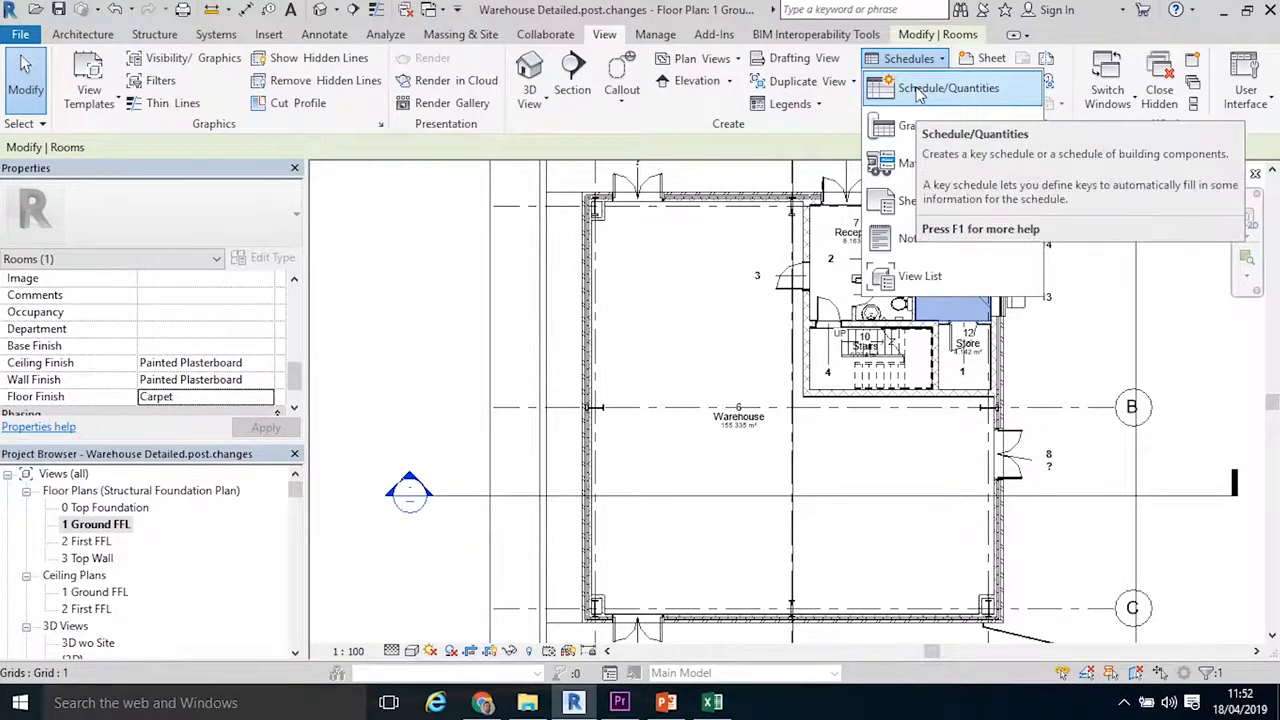
{"action": "left_click", "coordinate": [920, 92]}
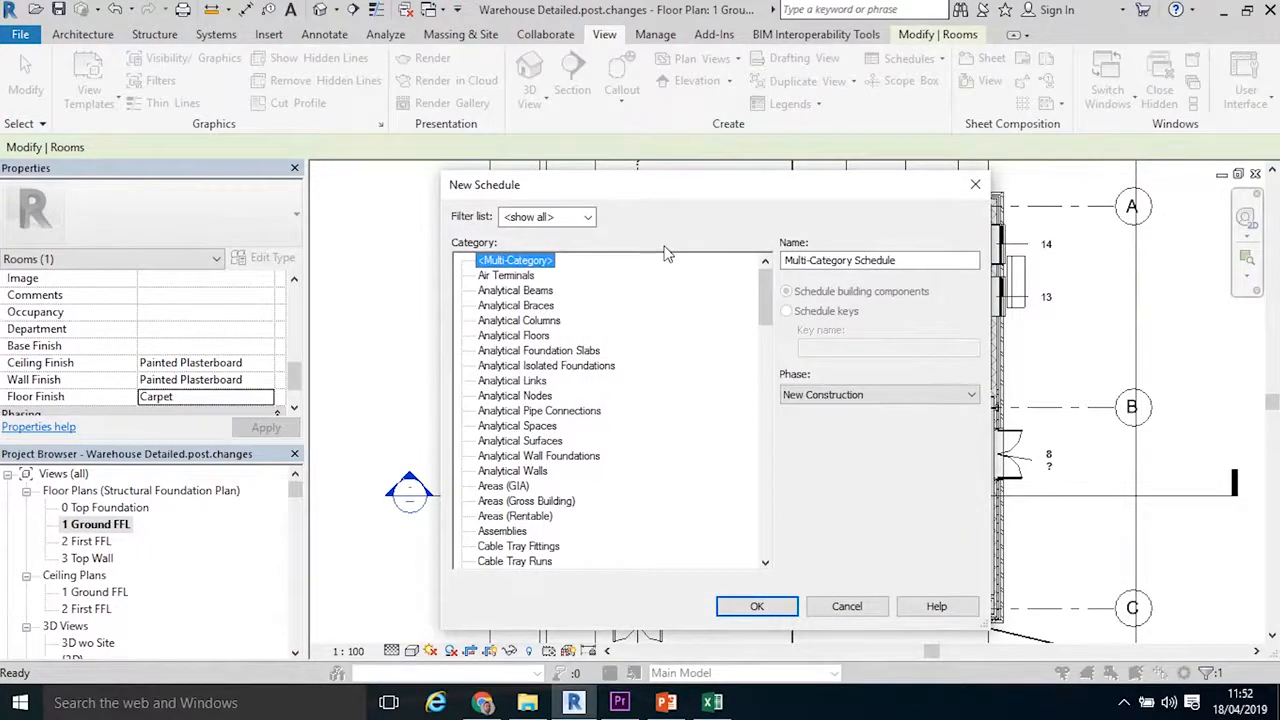
{"action": "scroll", "coordinate": [585, 428], "scroll_direction": "down", "scroll_amount": 5}
{"action": "scroll", "coordinate": [585, 428], "scroll_direction": "down", "scroll_amount": 10}
{"action": "scroll", "coordinate": [585, 428], "scroll_direction": "up", "scroll_amount": 2}
{"action": "scroll", "coordinate": [585, 430], "scroll_direction": "down", "scroll_amount": 7}
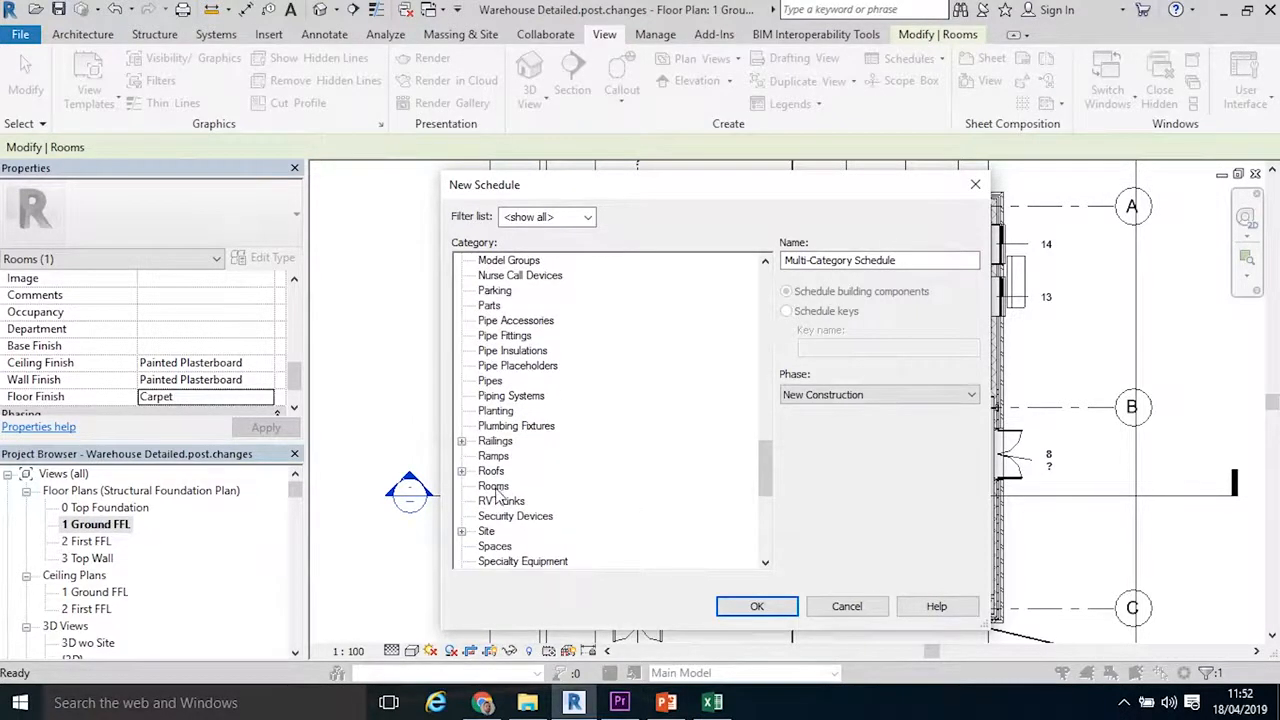
{"action": "left_click", "coordinate": [494, 486]}
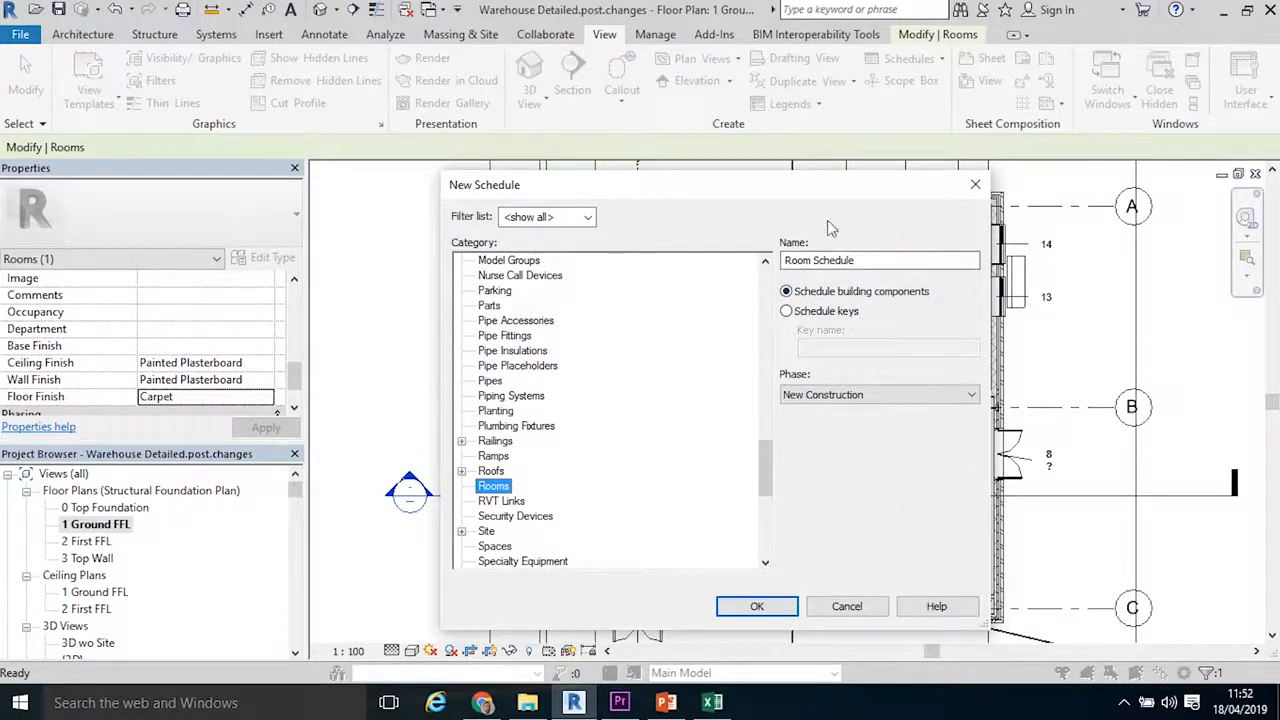
{"action": "left_click", "coordinate": [792, 604]}
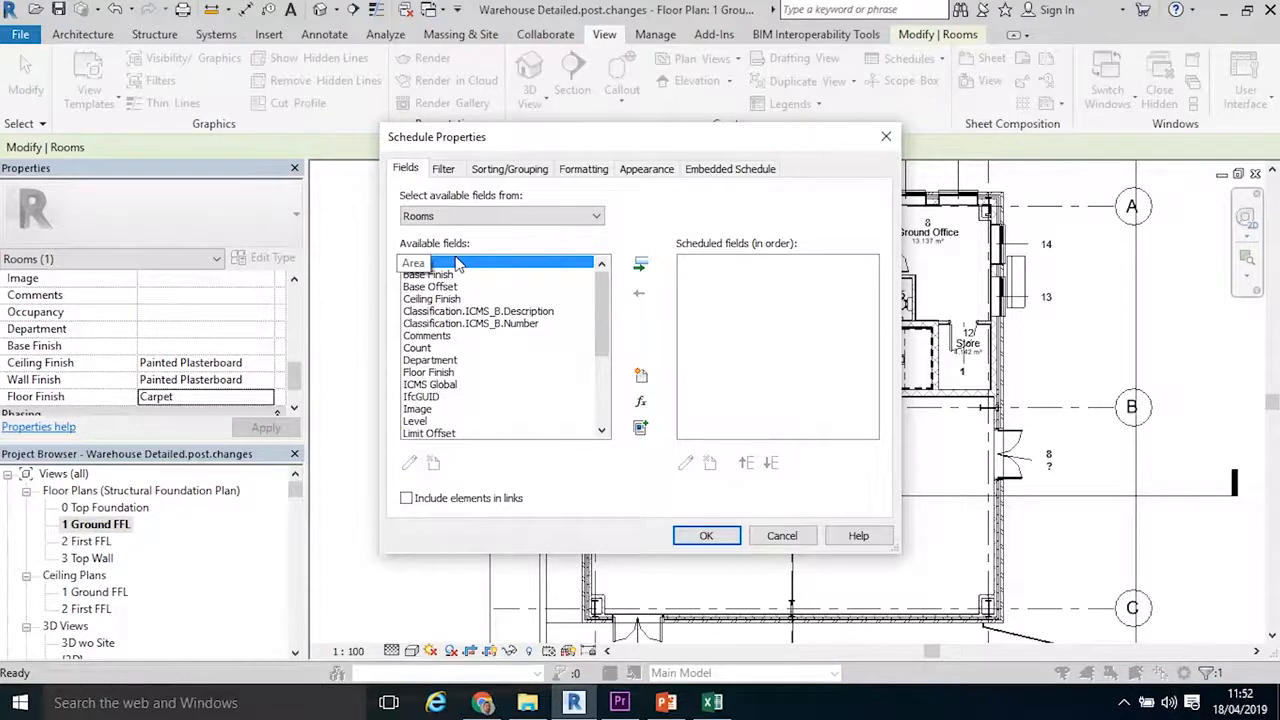
- Add the Number and Name fields to the room schedule
{"action": "scroll", "coordinate": [445, 350], "scroll_direction": "down", "scroll_amount": 1}
{"action": "scroll", "coordinate": [443, 392], "scroll_direction": "down", "scroll_amount": 1}
{"action": "left_click", "coordinate": [428, 409]}
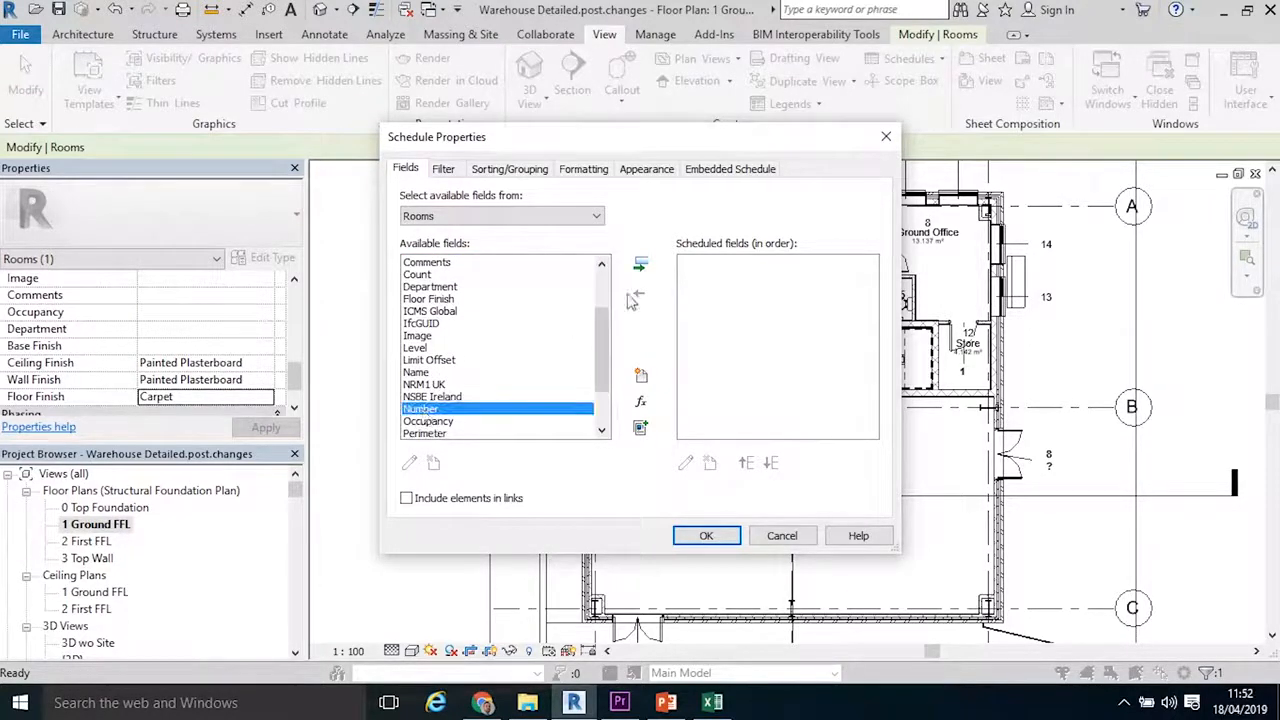
{"action": "left_click", "coordinate": [640, 264]}
{"action": "left_click", "coordinate": [418, 372]}
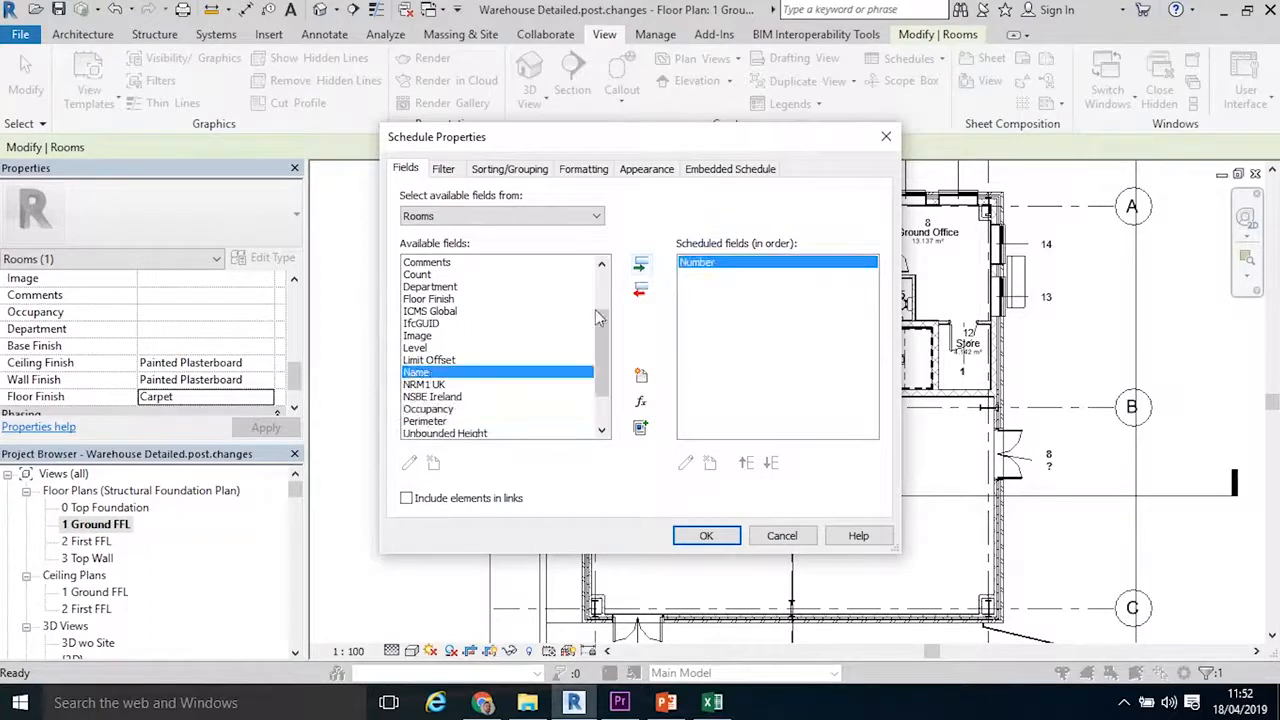
{"action": "left_click", "coordinate": [641, 266]}
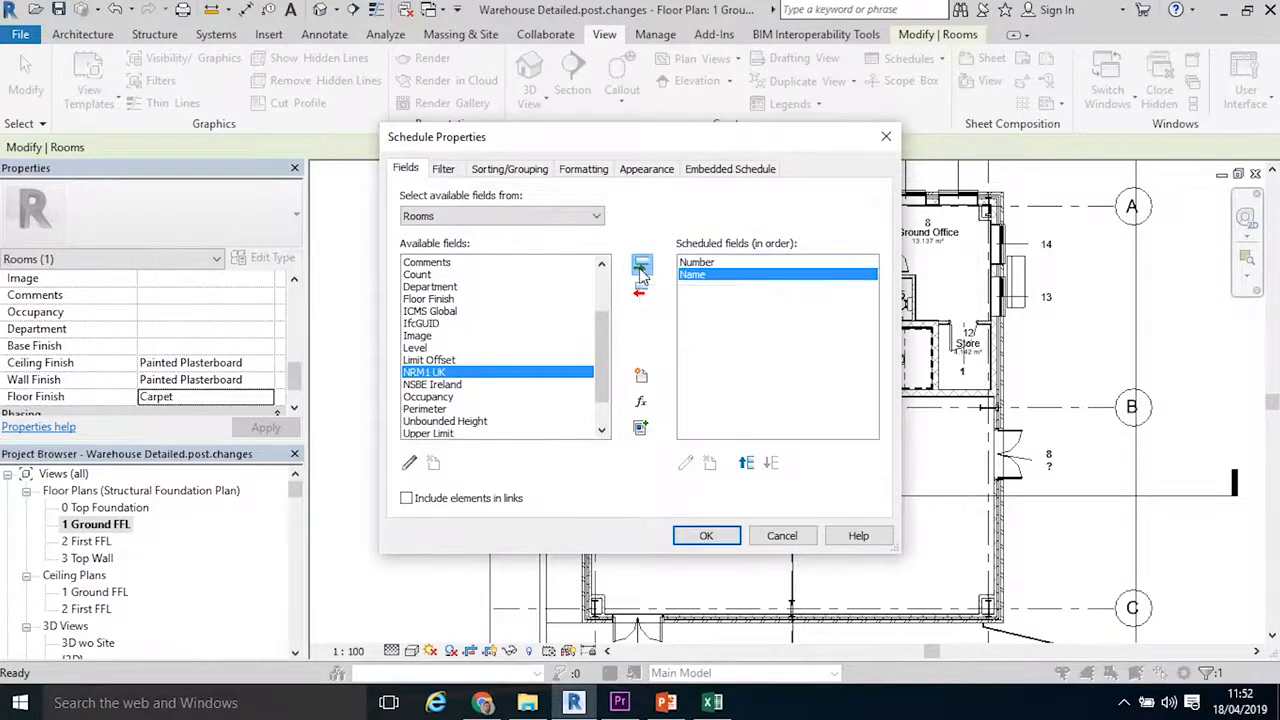
- Add the Ceiling Finish, Floor Finish and Wall Finish fields to the room schedule
{"action": "left_click_drag", "start_coordinate": [603, 383], "coordinate": [601, 326]}
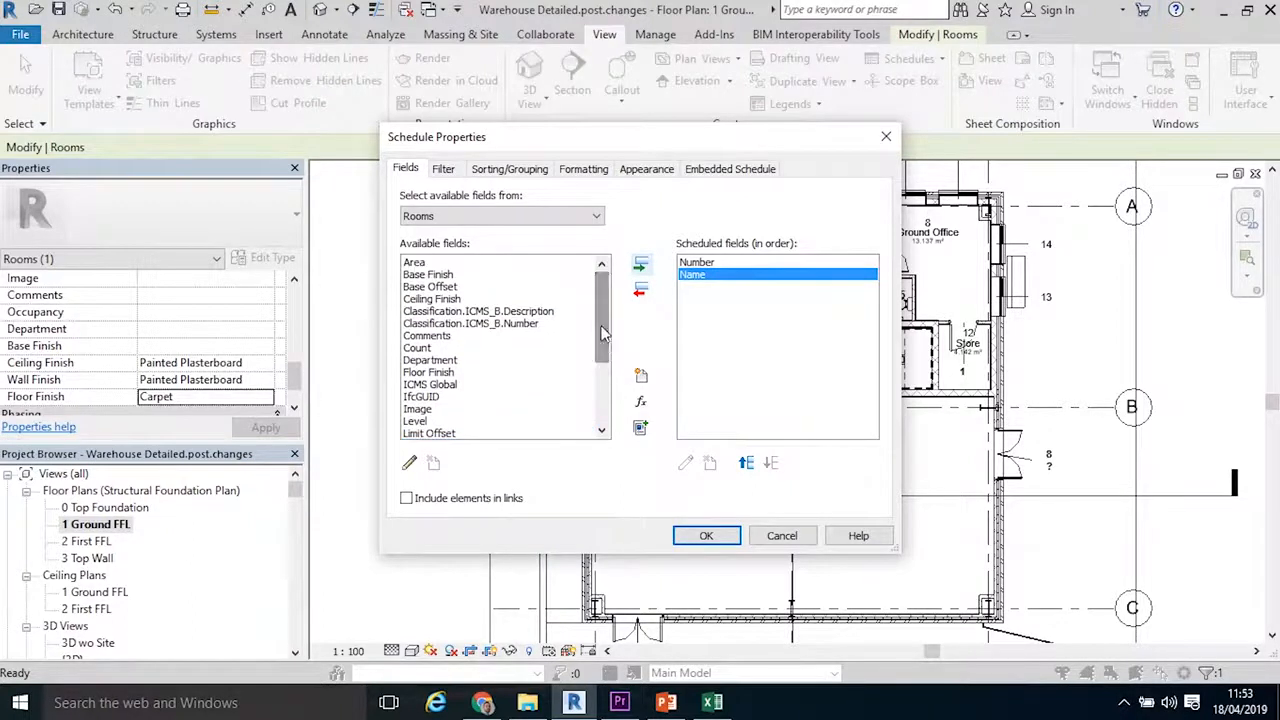
{"action": "left_click", "coordinate": [410, 299]}
{"action": "left_click", "coordinate": [640, 264]}
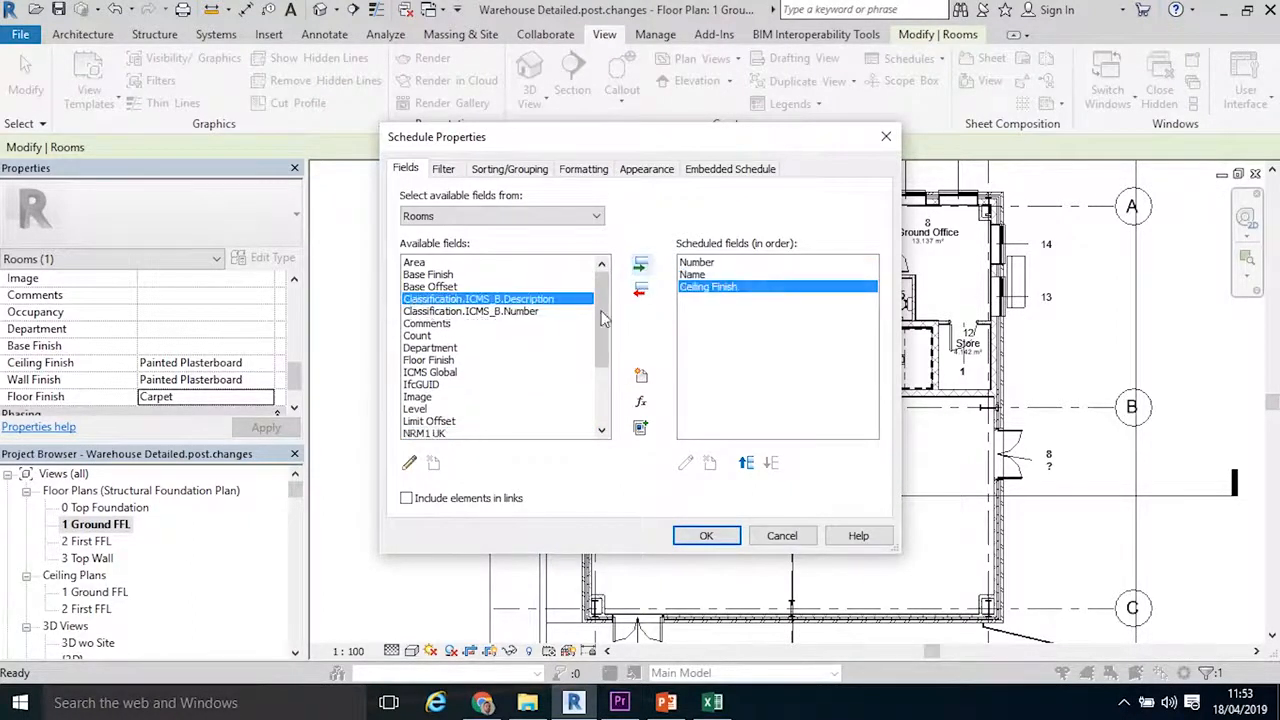
{"action": "left_click", "coordinate": [428, 360]}
{"action": "left_click", "coordinate": [640, 265]}
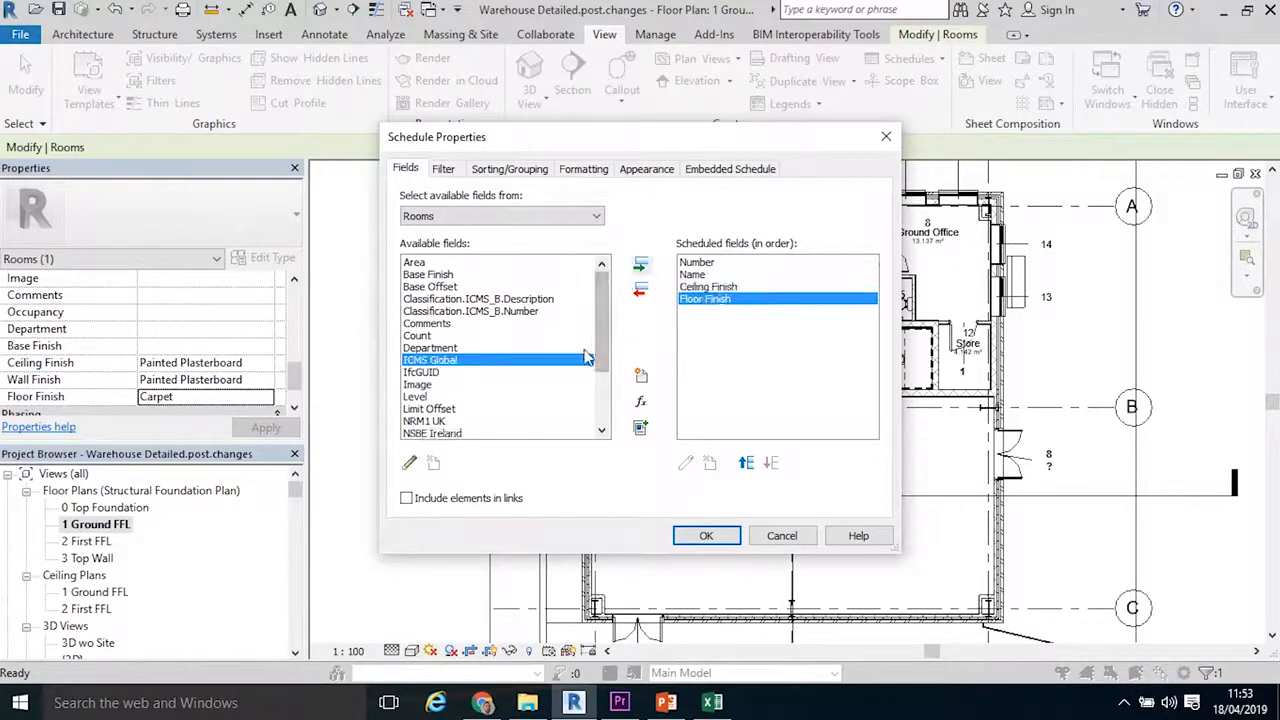
{"action": "left_click_drag", "start_coordinate": [605, 352], "coordinate": [606, 402]}
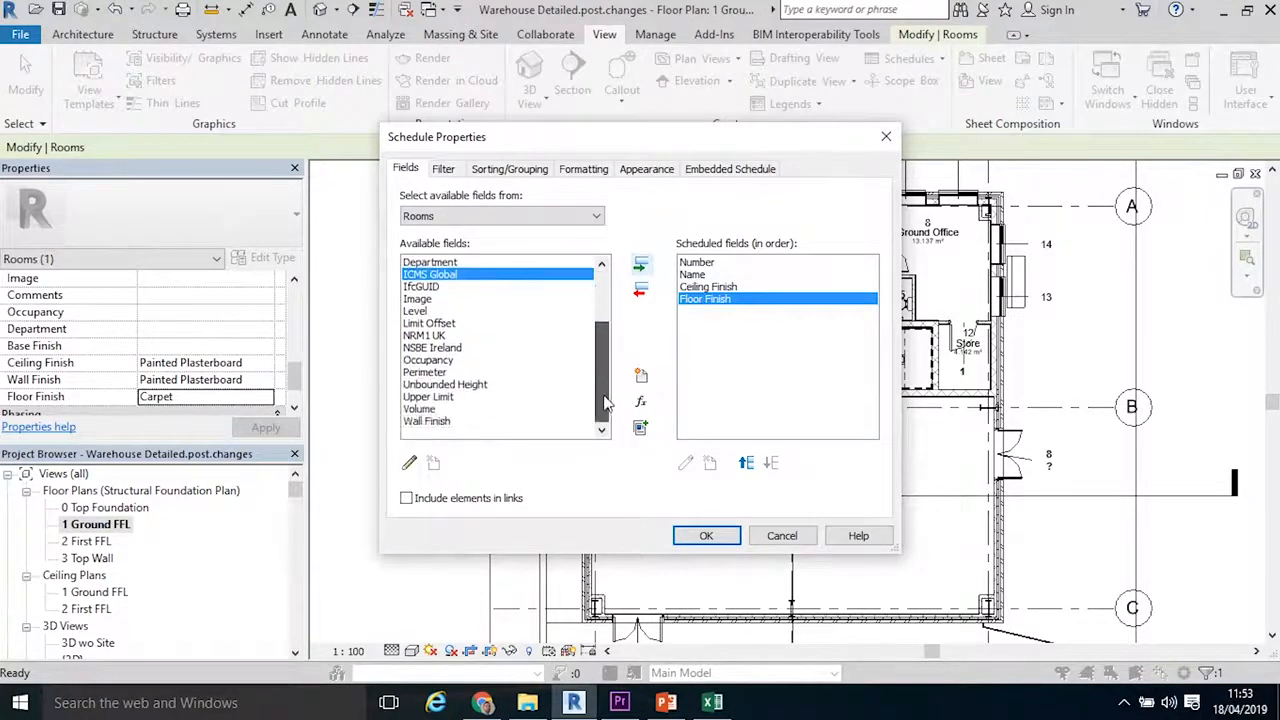
{"action": "left_click", "coordinate": [460, 421]}
{"action": "left_click", "coordinate": [641, 265]}
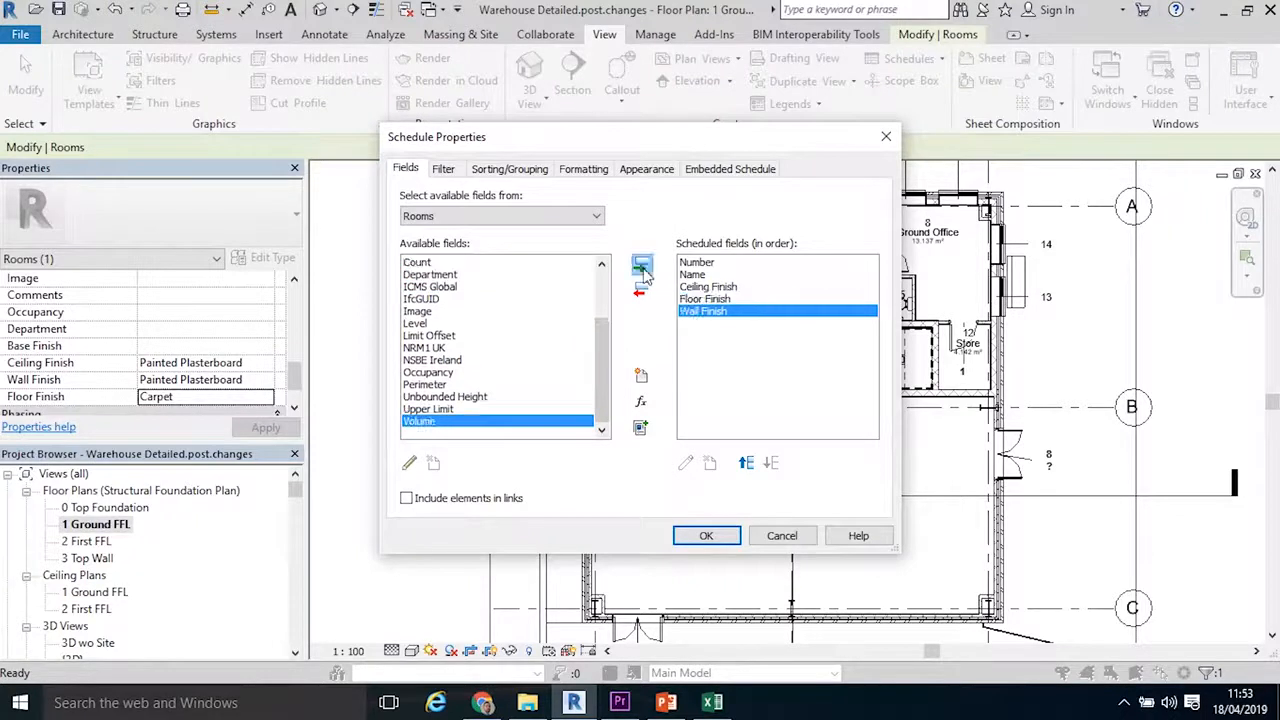
- Add the Area, Perimeter and Unbounded Height fields to the room schedule
{"action": "left_click_drag", "start_coordinate": [606, 350], "coordinate": [606, 300]}
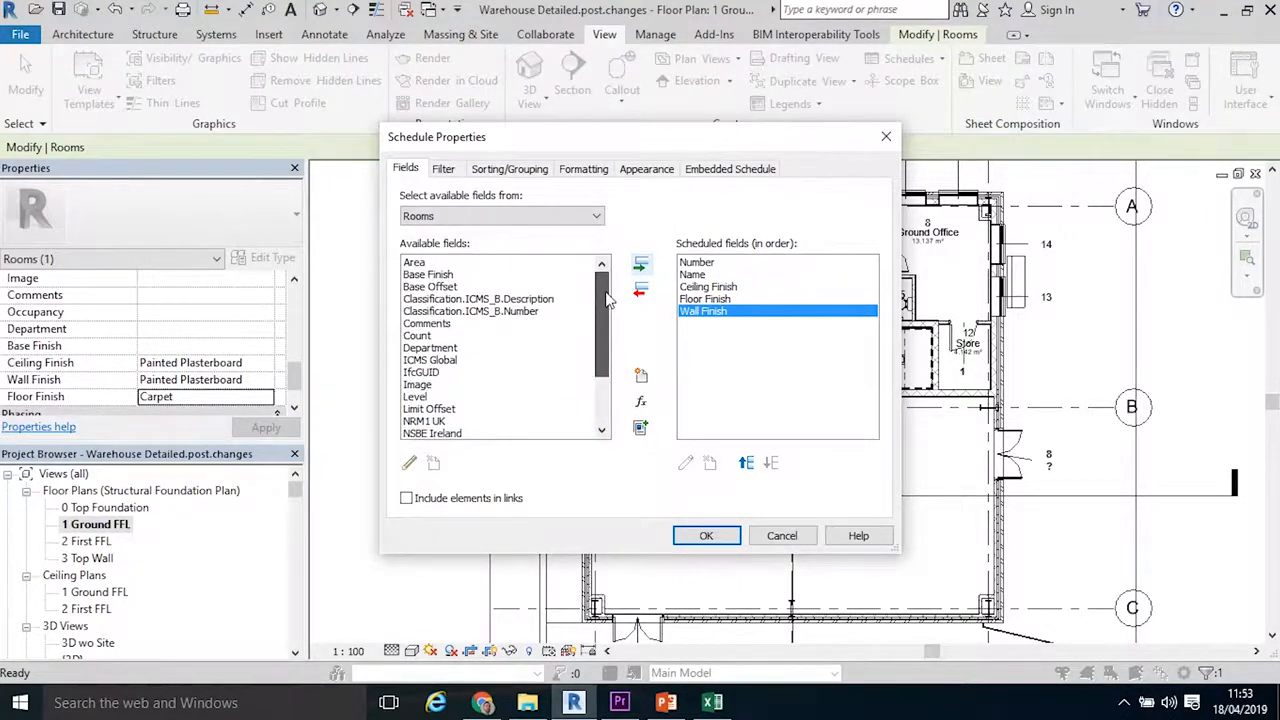
{"action": "left_click", "coordinate": [425, 262]}
{"action": "left_click", "coordinate": [641, 264]}
{"action": "left_click_drag", "start_coordinate": [604, 305], "coordinate": [604, 344]}
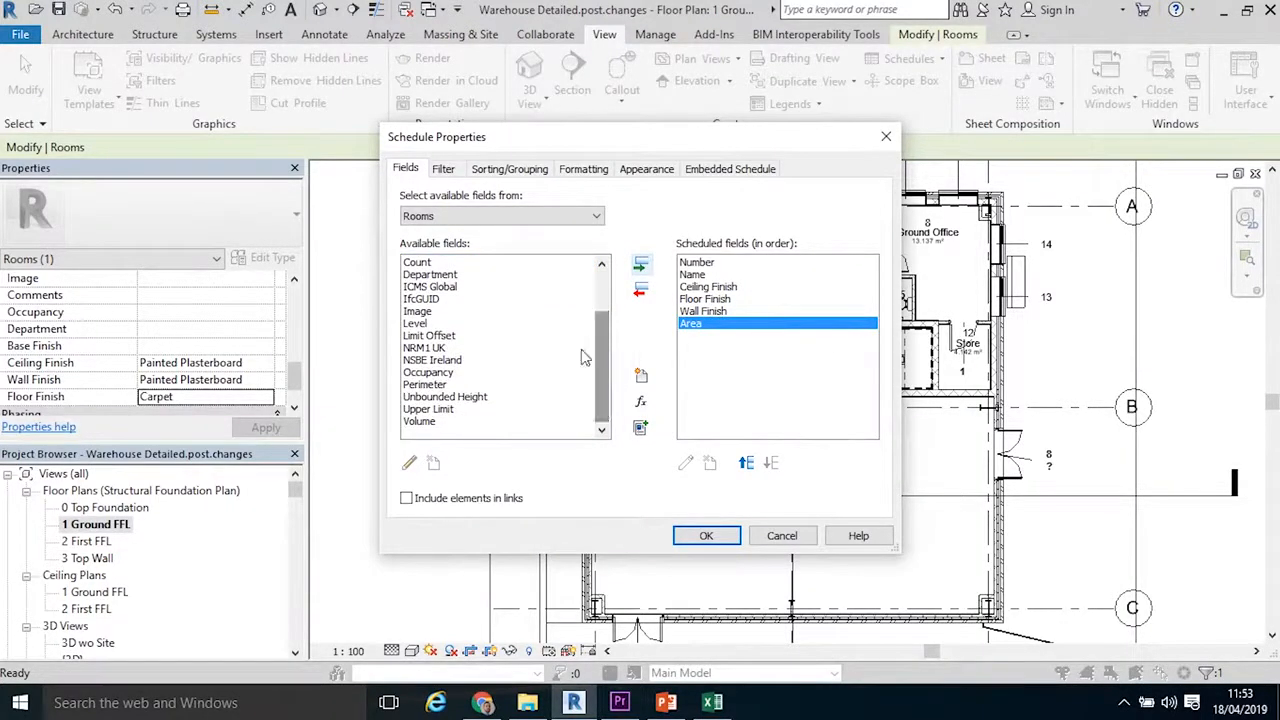
{"action": "left_click", "coordinate": [443, 386]}
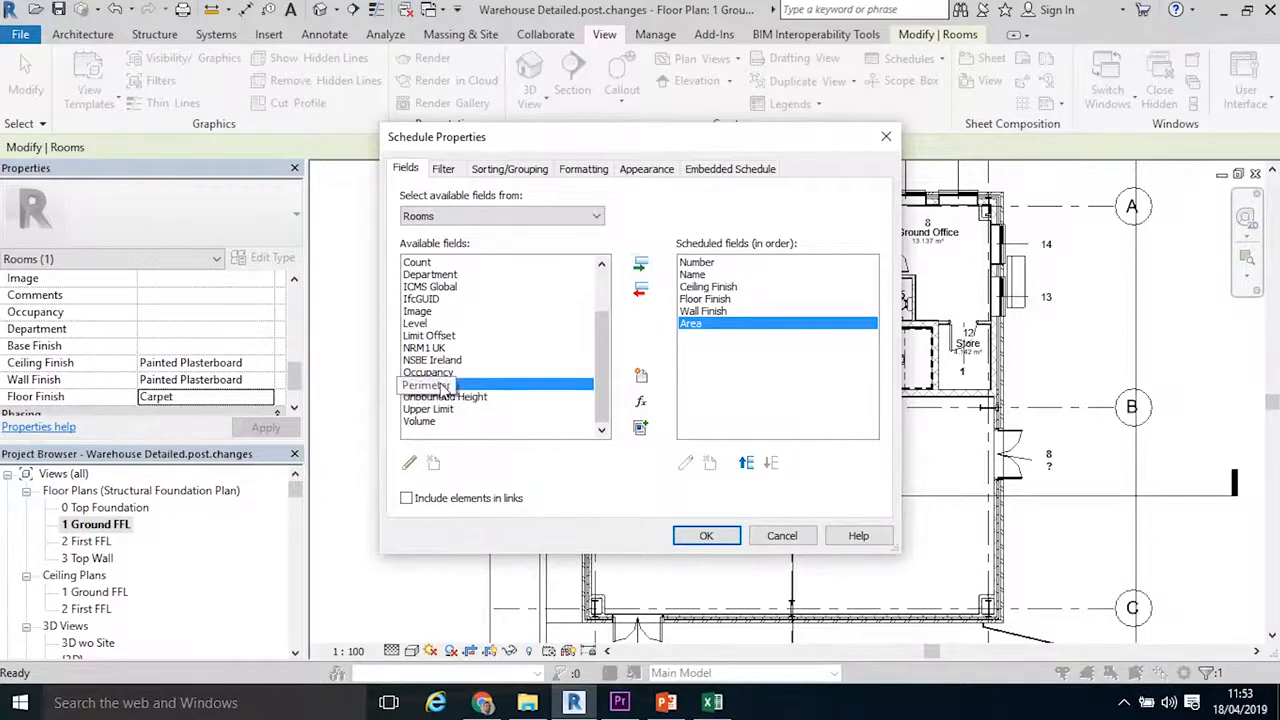
{"action": "left_click", "coordinate": [641, 266]}
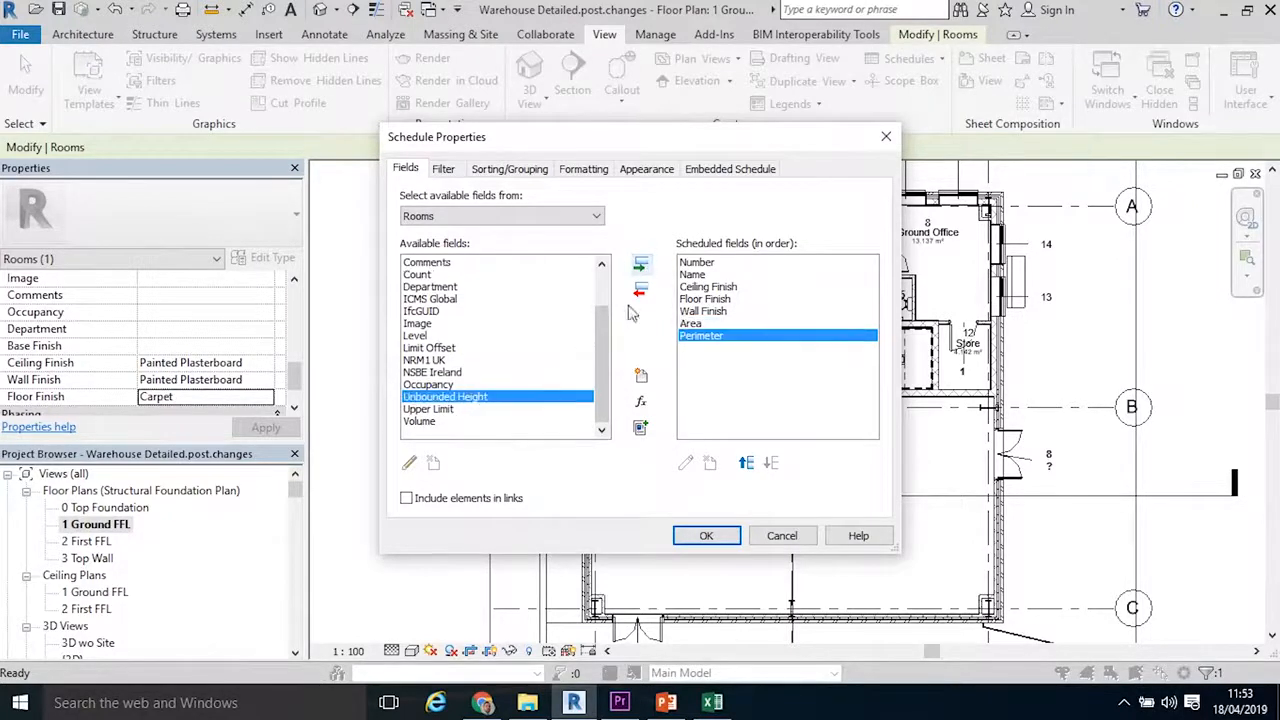
{"action": "left_click", "coordinate": [641, 267]}
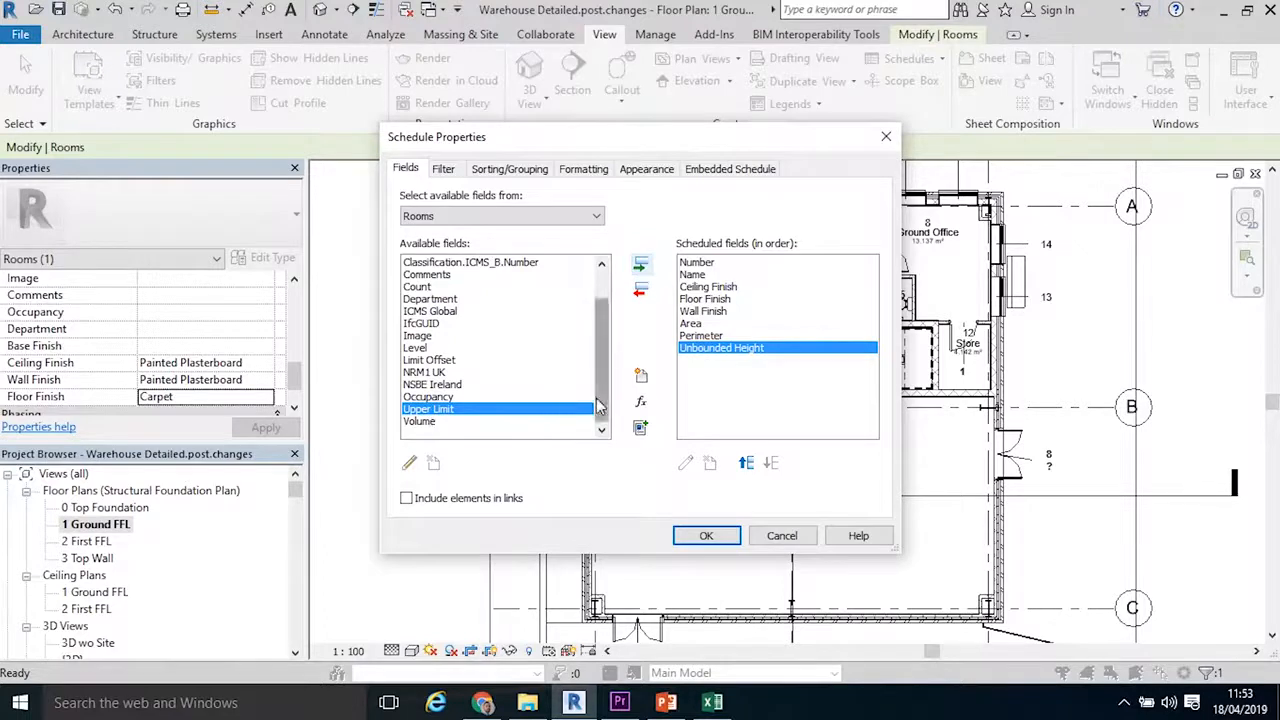
- Add the Level field, place it between Number and Name in the field order, and generate the room schedule
{"action": "left_click", "coordinate": [424, 348]}
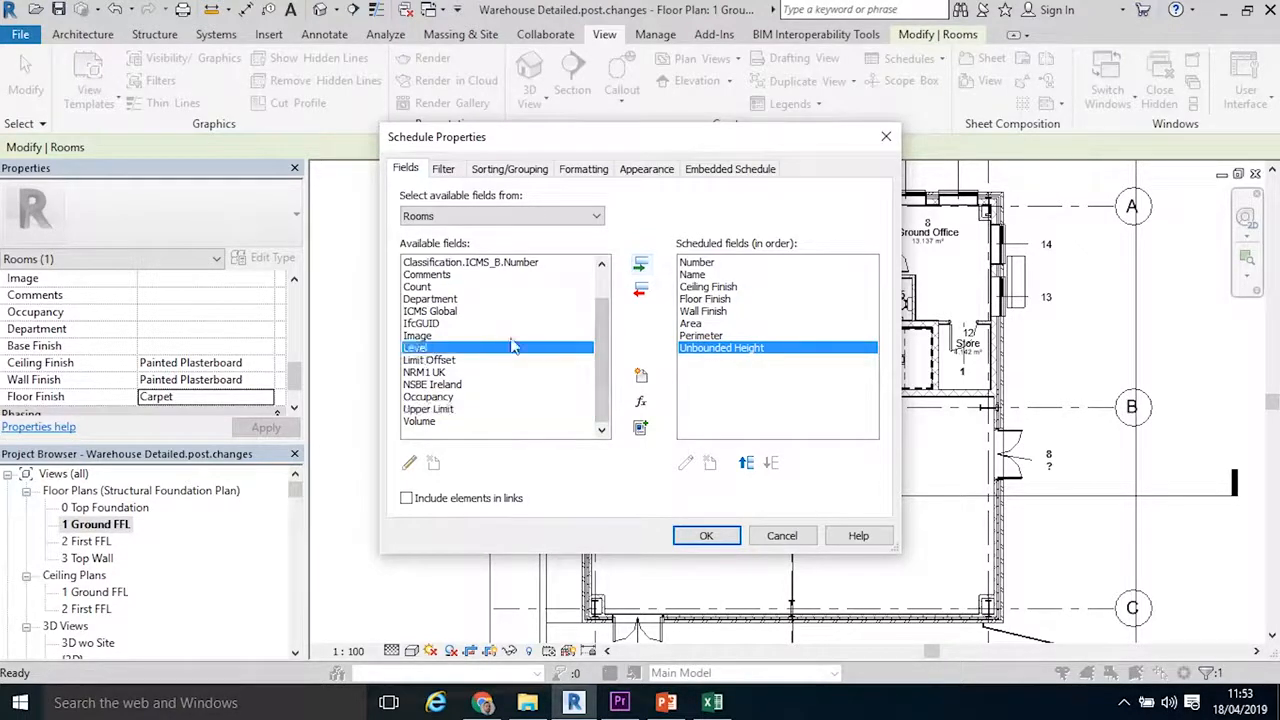
{"action": "left_click", "coordinate": [641, 267]}
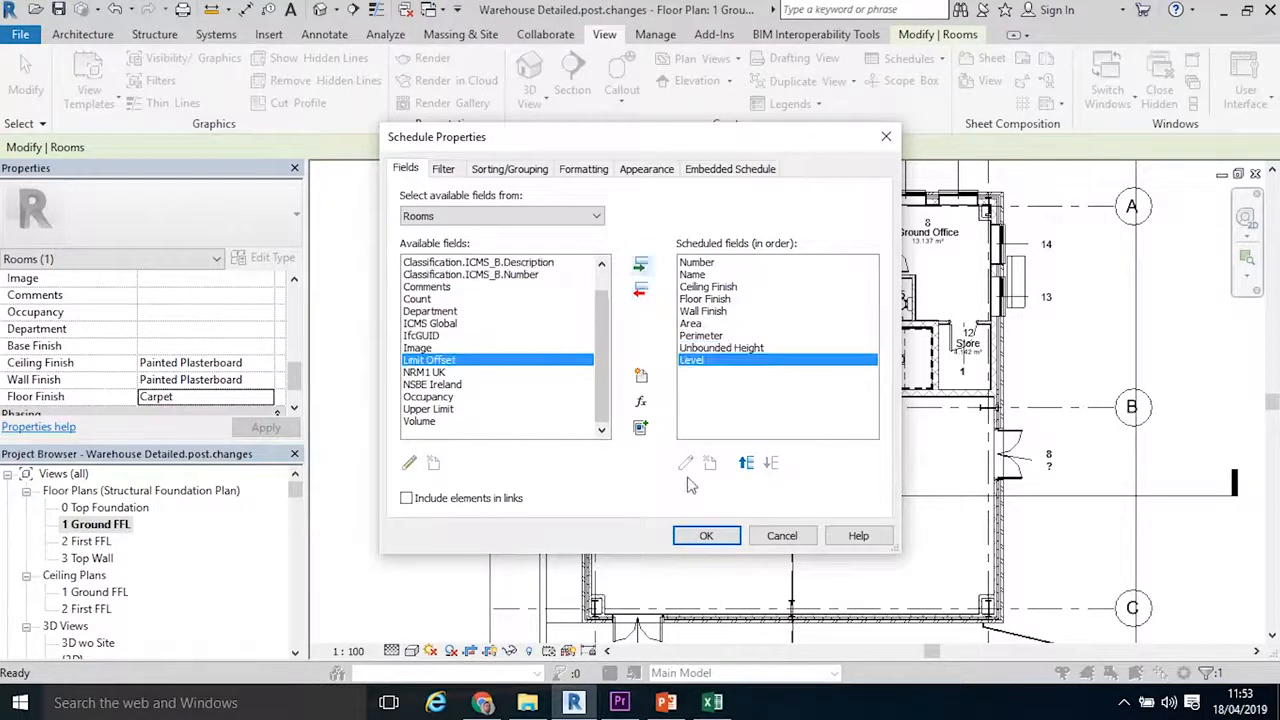
{"action": "left_click", "coordinate": [746, 464]}
{"action": "left_click", "coordinate": [746, 464]}
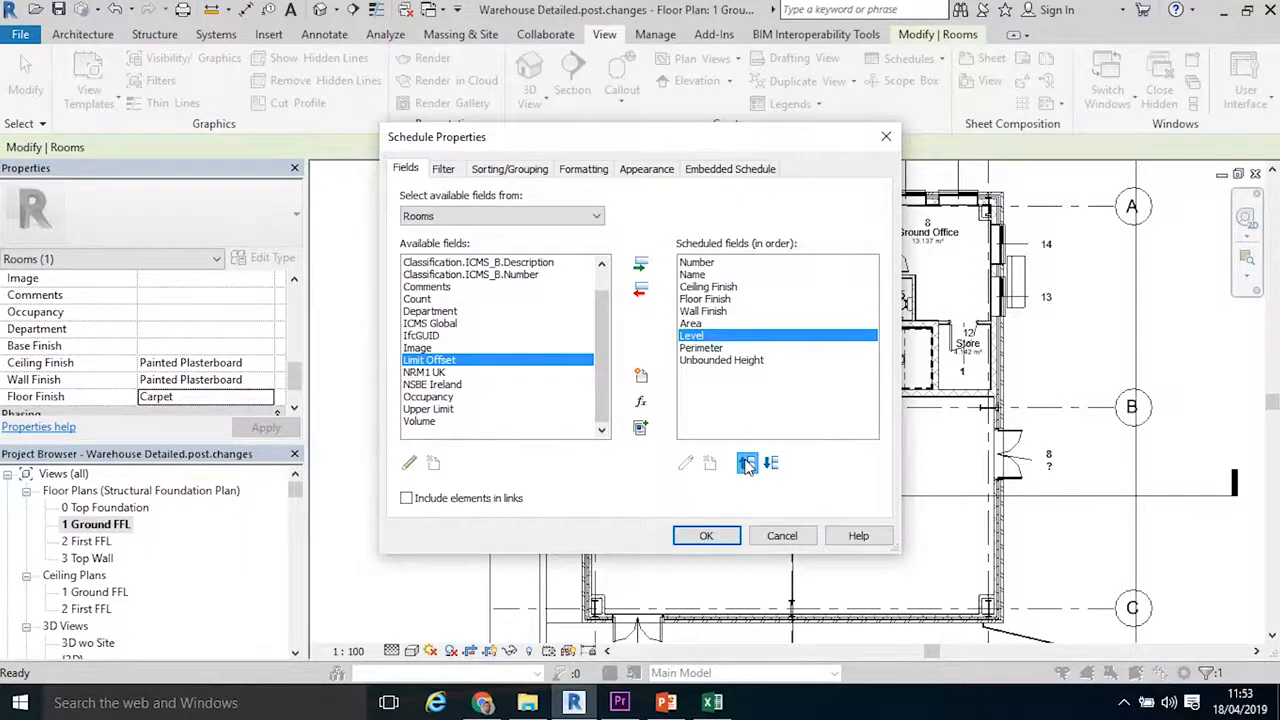
{"action": "left_click", "coordinate": [746, 464]}
{"action": "left_click", "coordinate": [746, 464]}
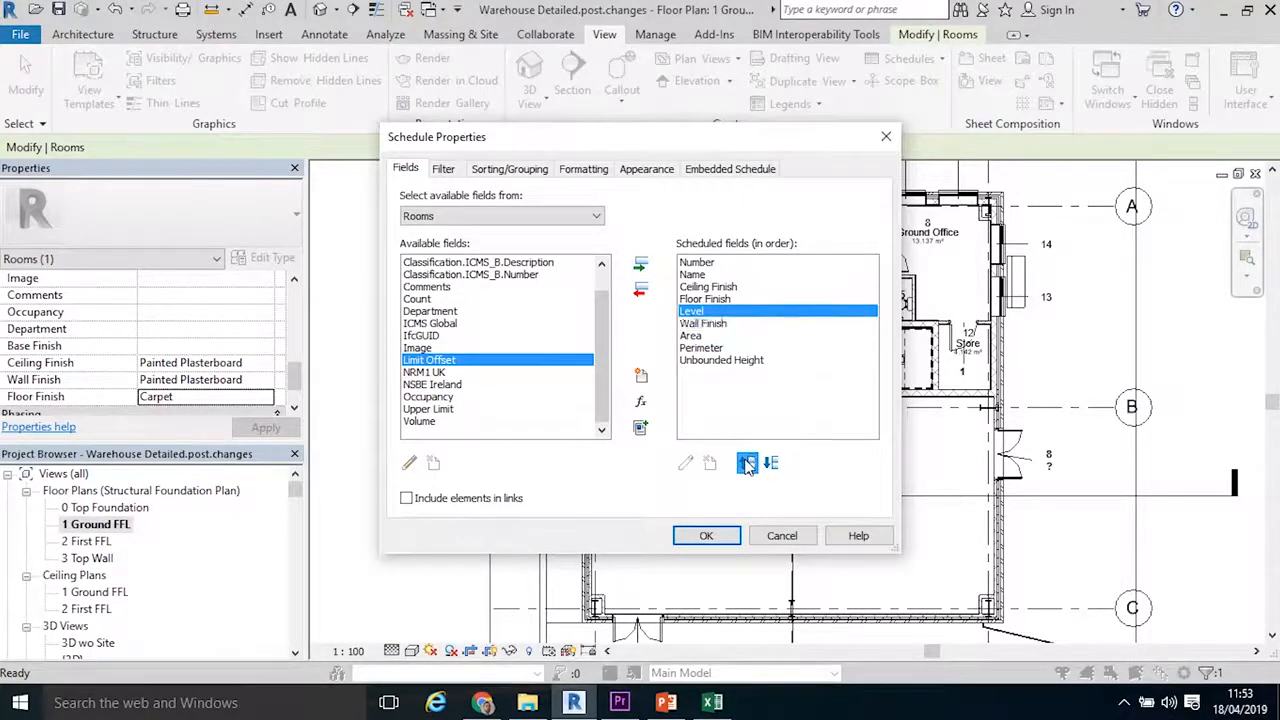
{"action": "left_click", "coordinate": [746, 464]}
{"action": "left_click", "coordinate": [746, 464]}
{"action": "left_click", "coordinate": [746, 464]}
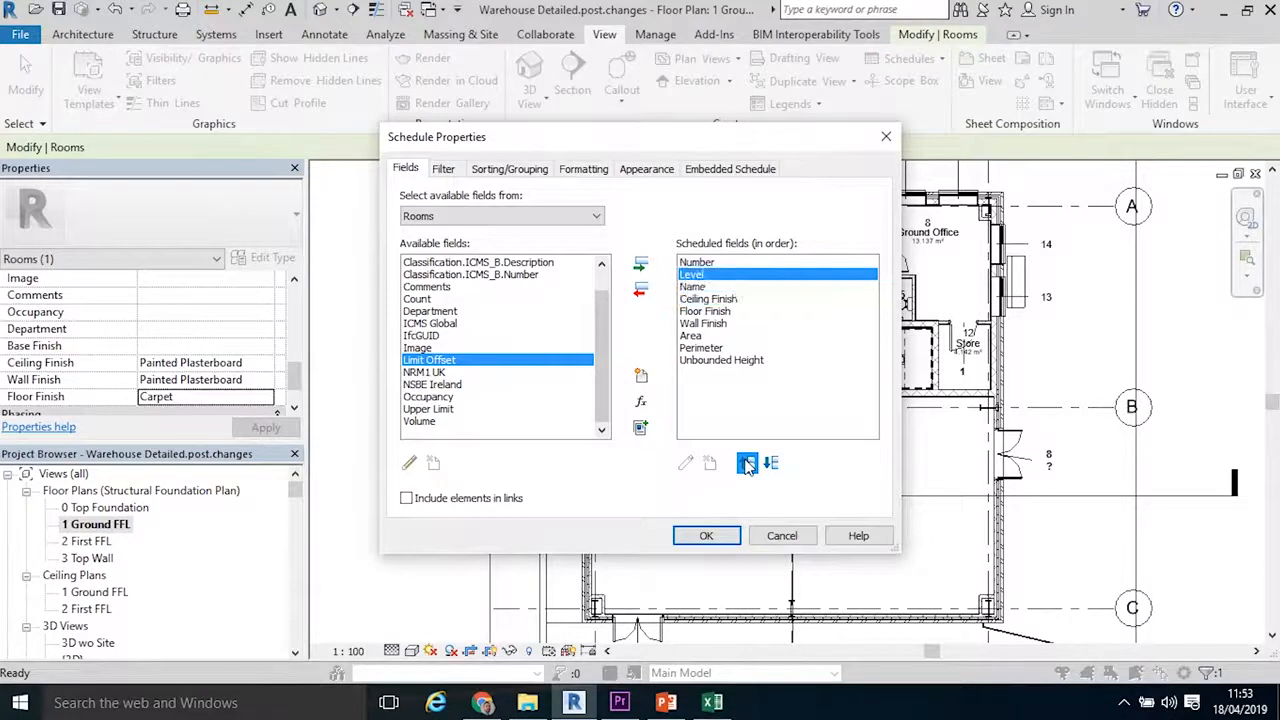
{"action": "left_click", "coordinate": [746, 464]}
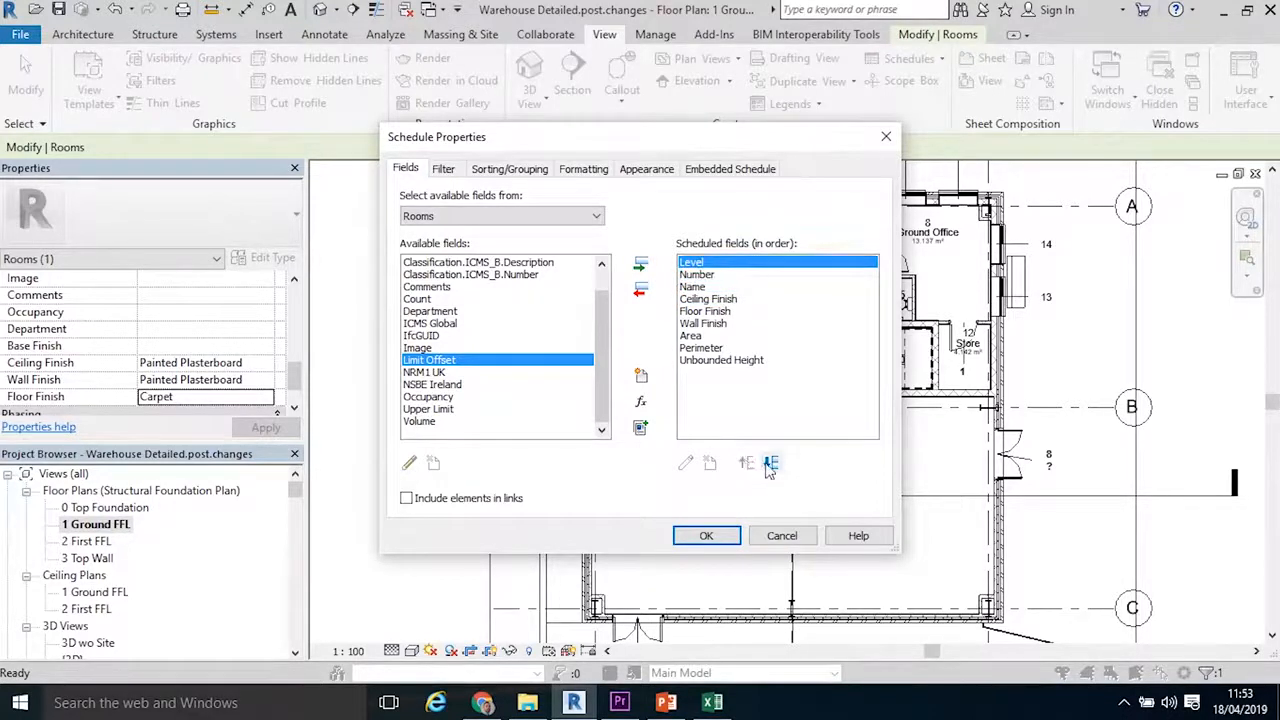
{"action": "left_click", "coordinate": [770, 463]}
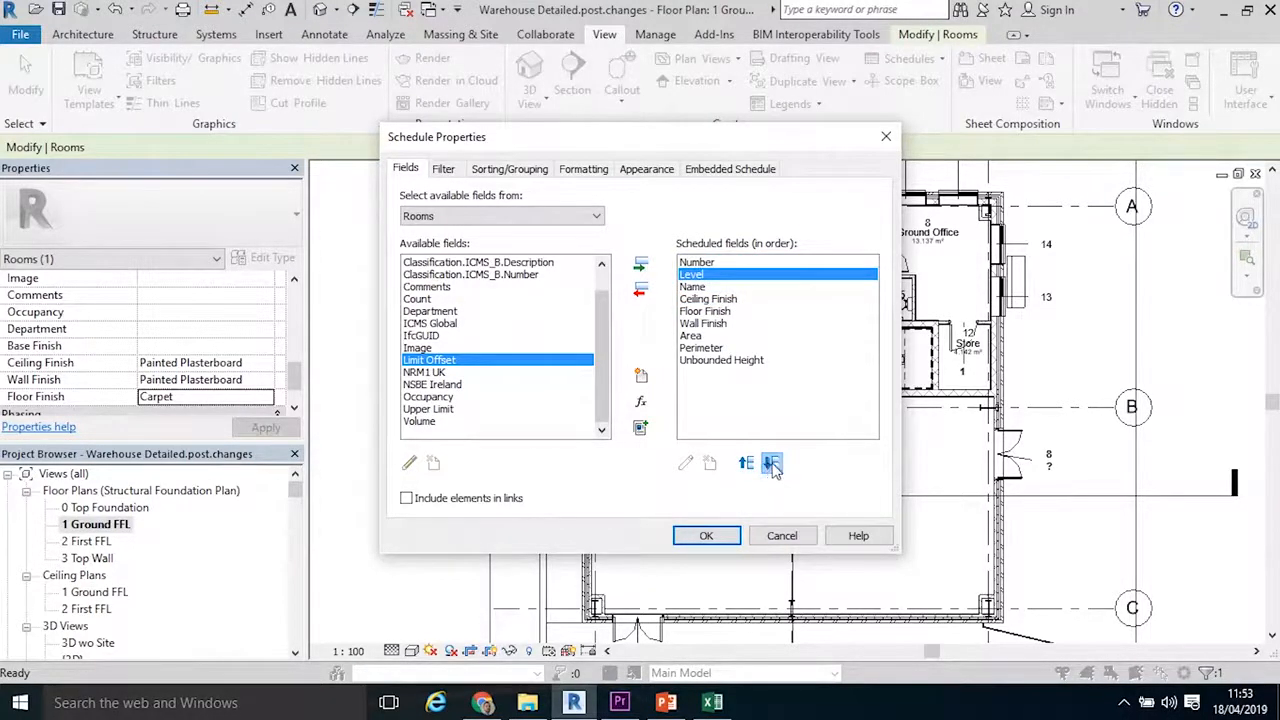
{"action": "left_click", "coordinate": [707, 536]}
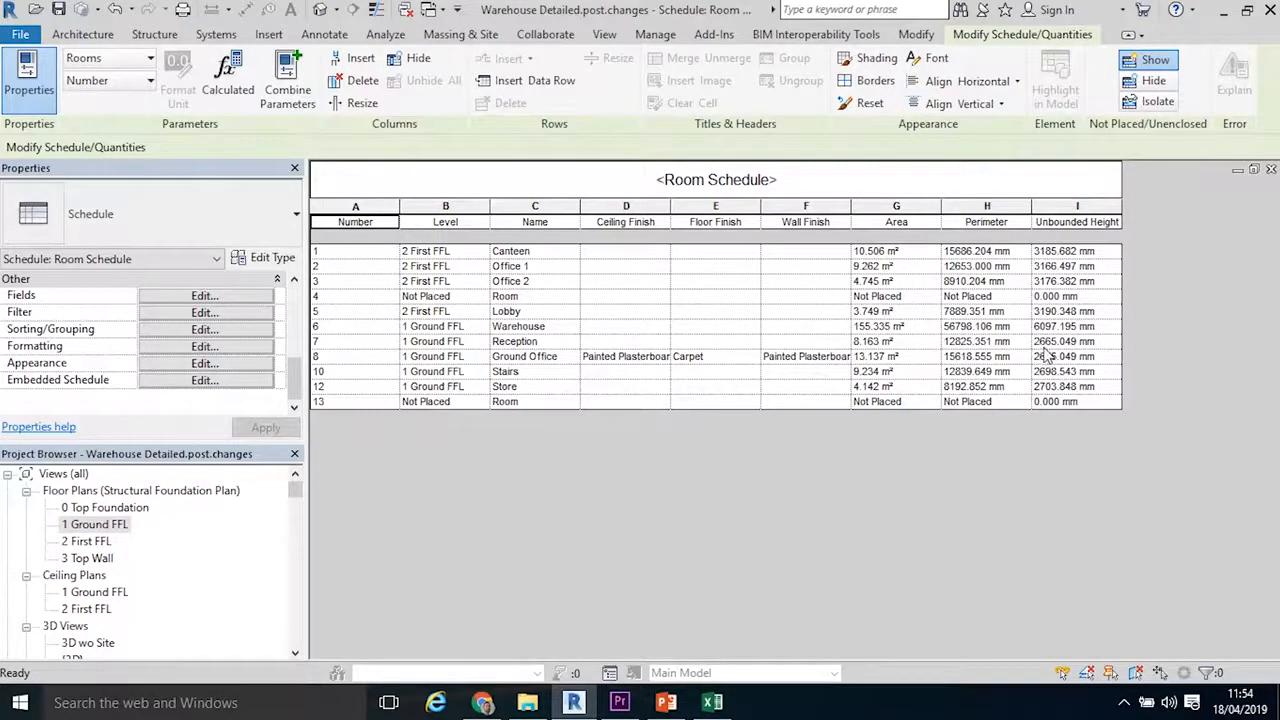
- Start a calculated value for the room schedule using the Formula option and name it Wall Area
{"action": "left_click", "coordinate": [362, 61]}
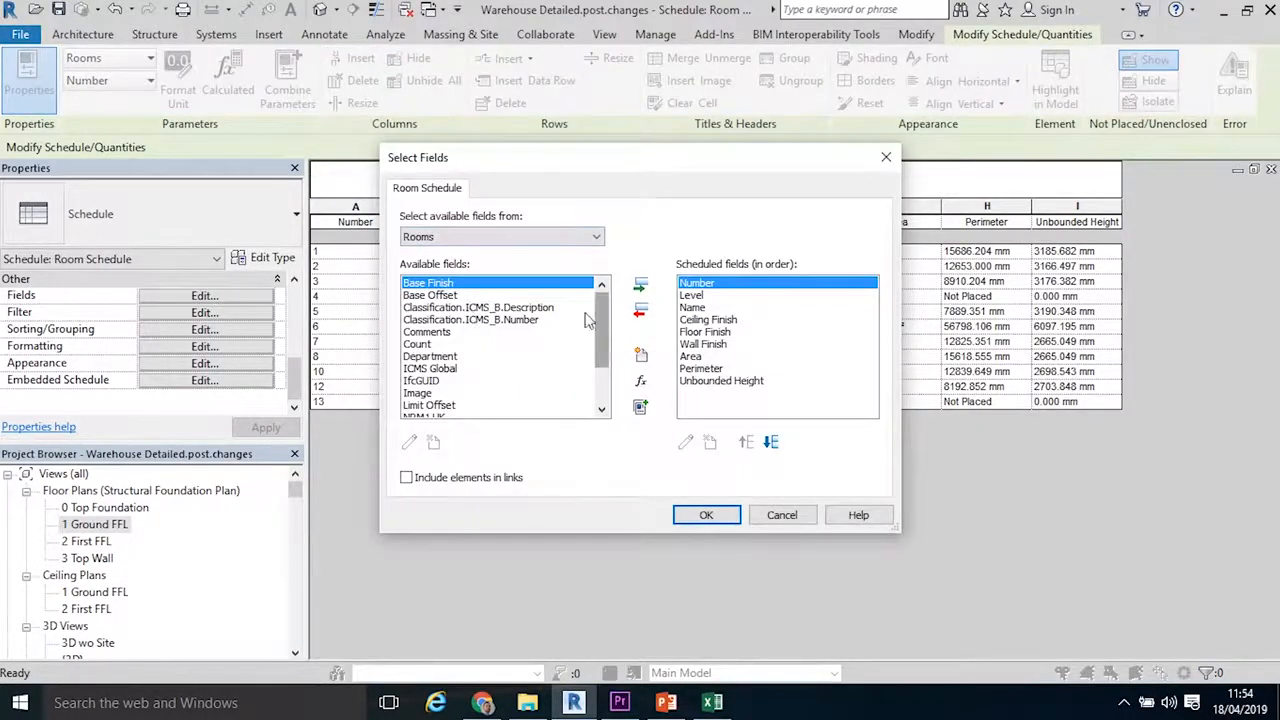
{"action": "mouse_move", "coordinate": [601, 330]}
{"action": "left_mouse_down"}
{"action": "mouse_move", "coordinate": [601, 370]}
{"action": "mouse_move", "coordinate": [599, 317]}
{"action": "left_mouse_up"}
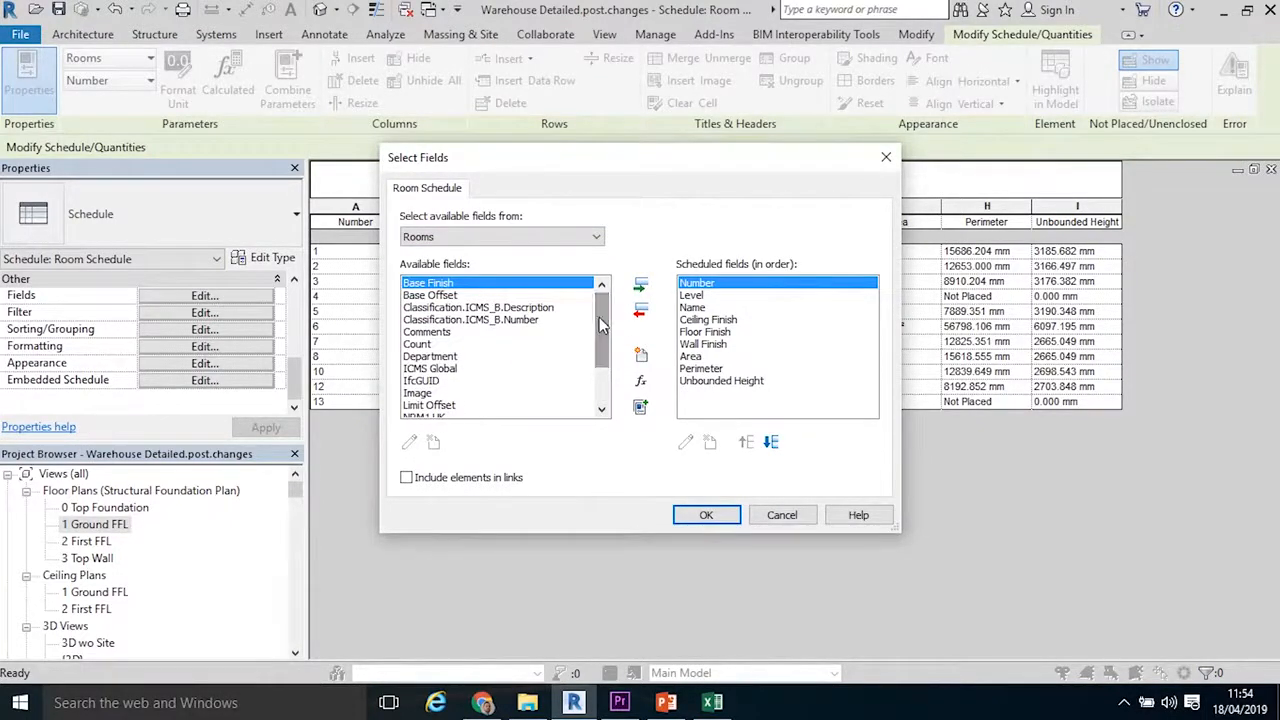
{"action": "left_click", "coordinate": [642, 383]}
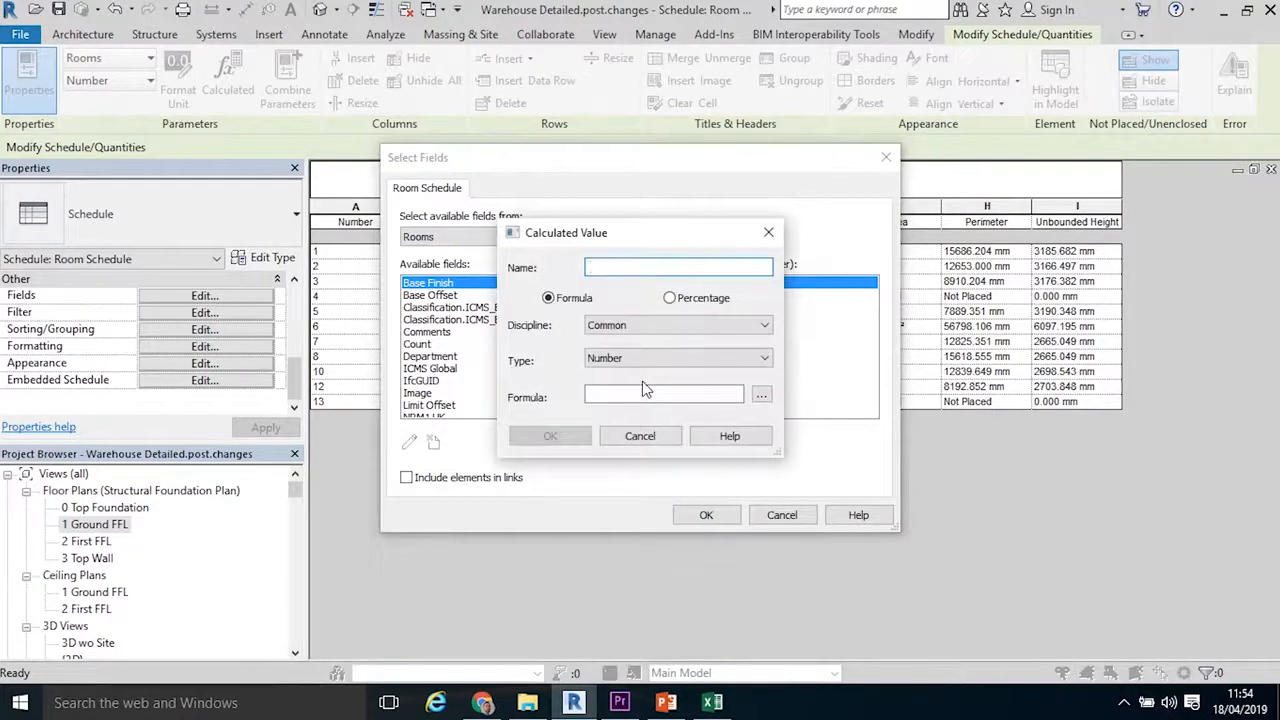
{"action": "type", "text": "Wall Area"}
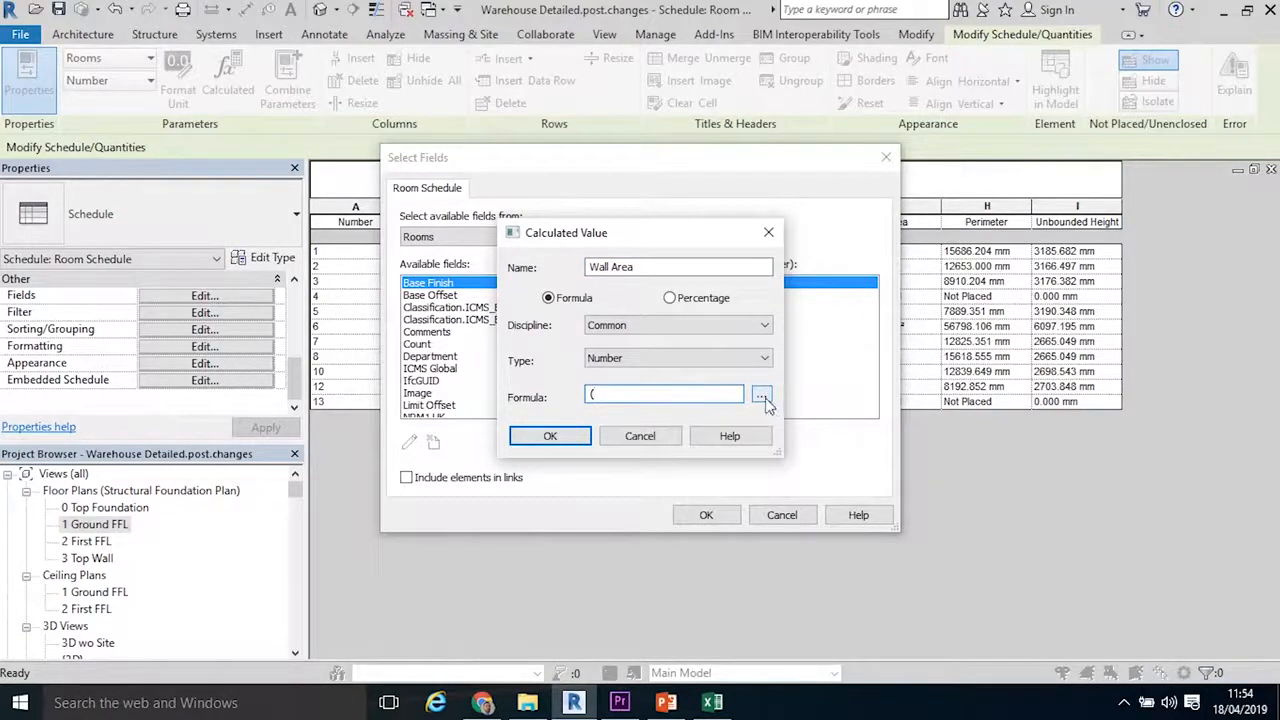
- Build the Wall Area formula as (Perimeter*Unbounded Height) from the schedule's fields
{"action": "left_click", "coordinate": [761, 397]}
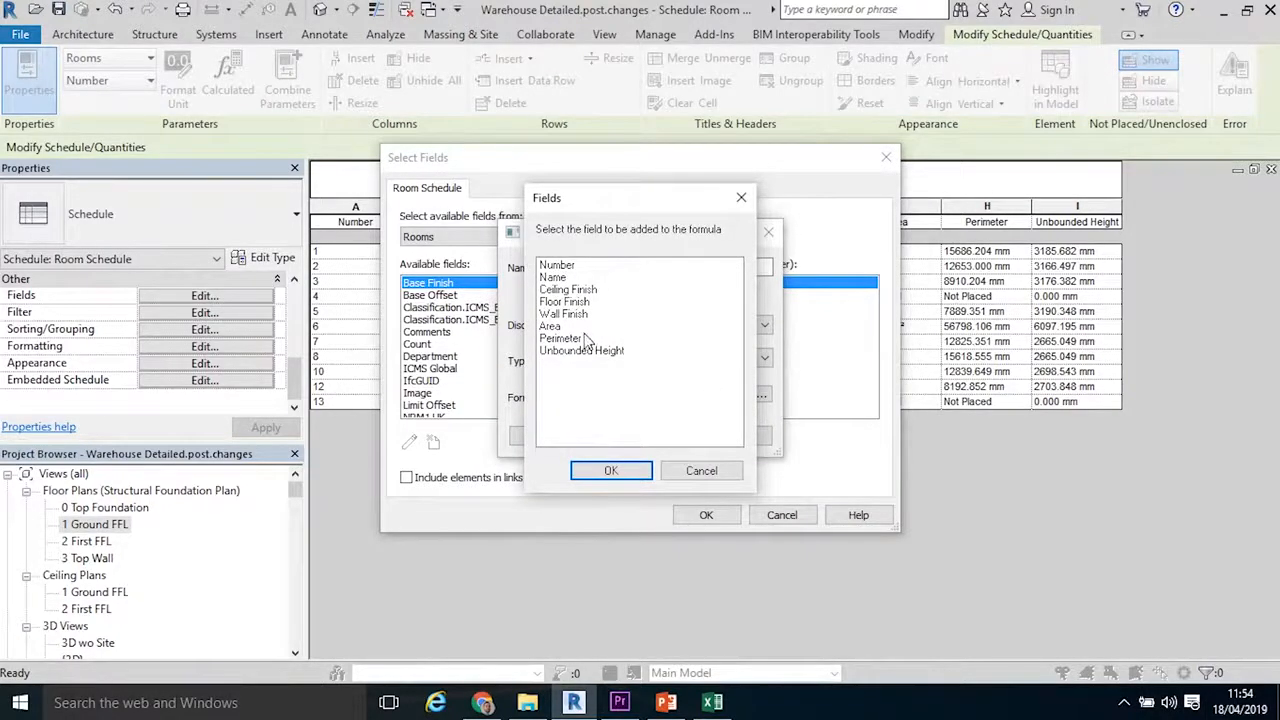
{"action": "left_click", "coordinate": [559, 338]}
{"action": "left_click", "coordinate": [610, 470]}
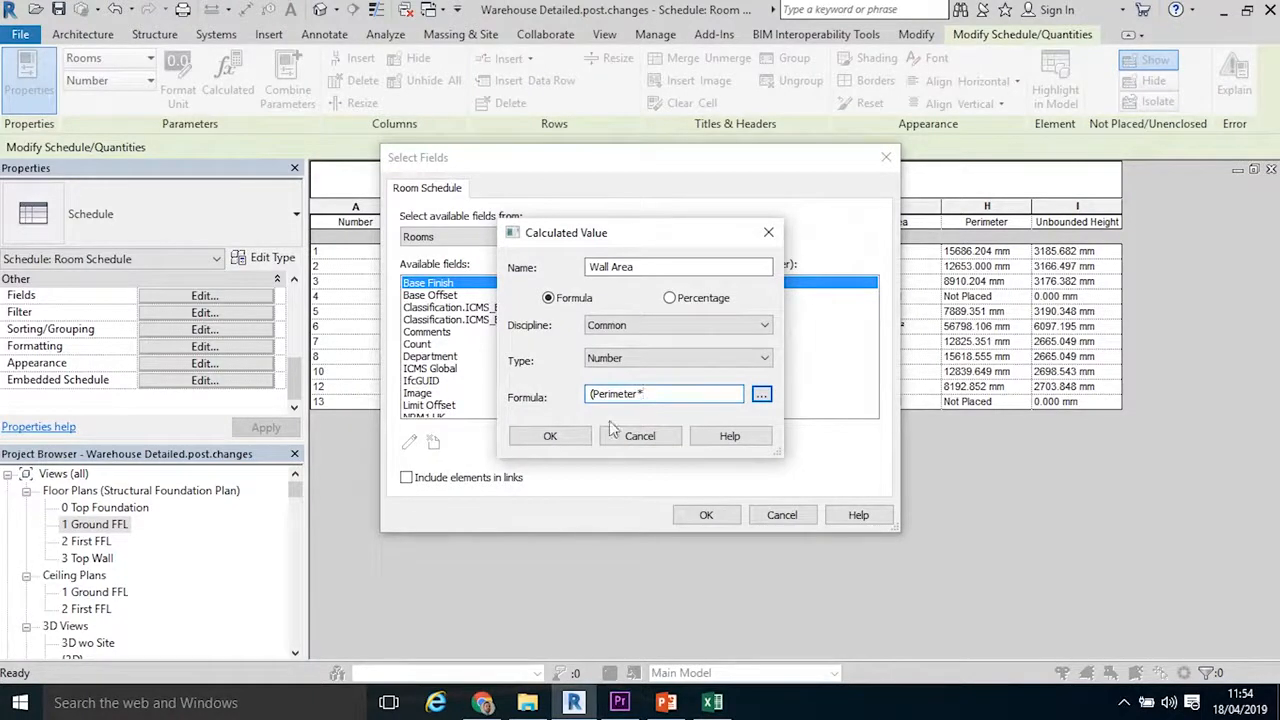
{"action": "type", "text": "*"}
{"action": "left_click", "coordinate": [761, 395]}
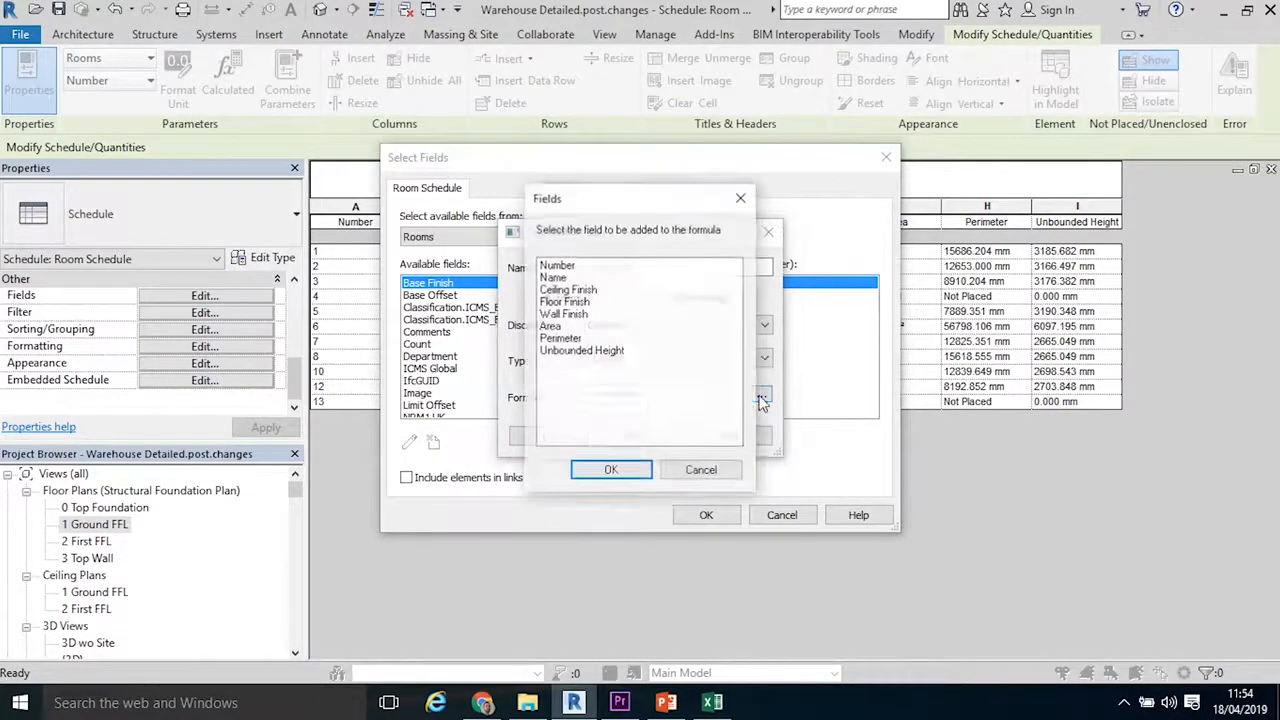
{"action": "left_click", "coordinate": [601, 352]}
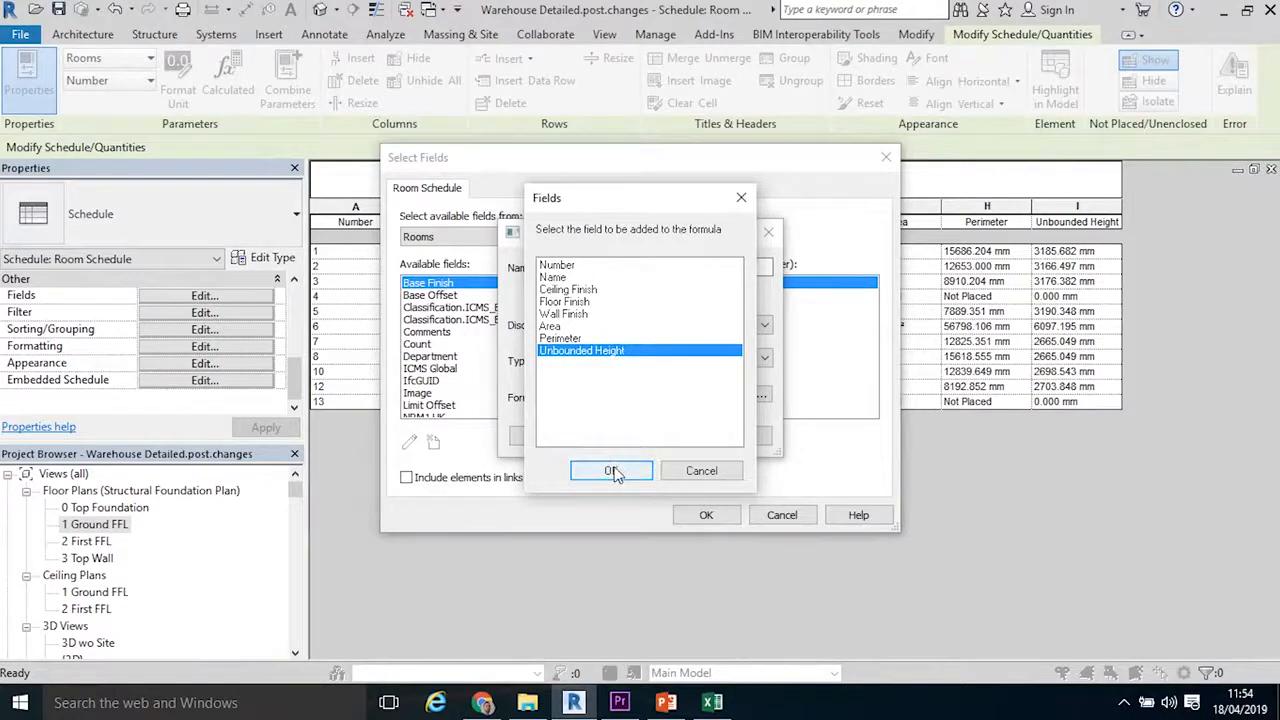
{"action": "left_click", "coordinate": [611, 471]}
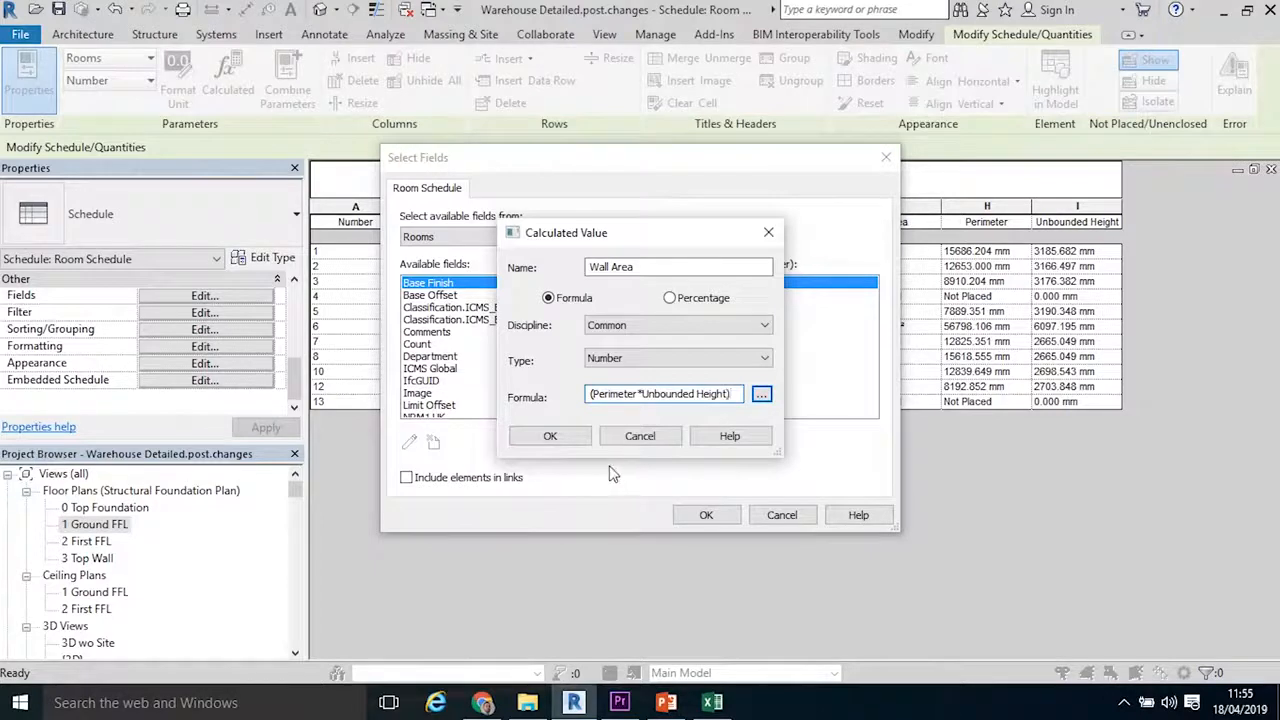
- Set the Wall Area calculated value's type to Area and apply the new field to the room schedule
{"action": "left_click", "coordinate": [762, 358]}
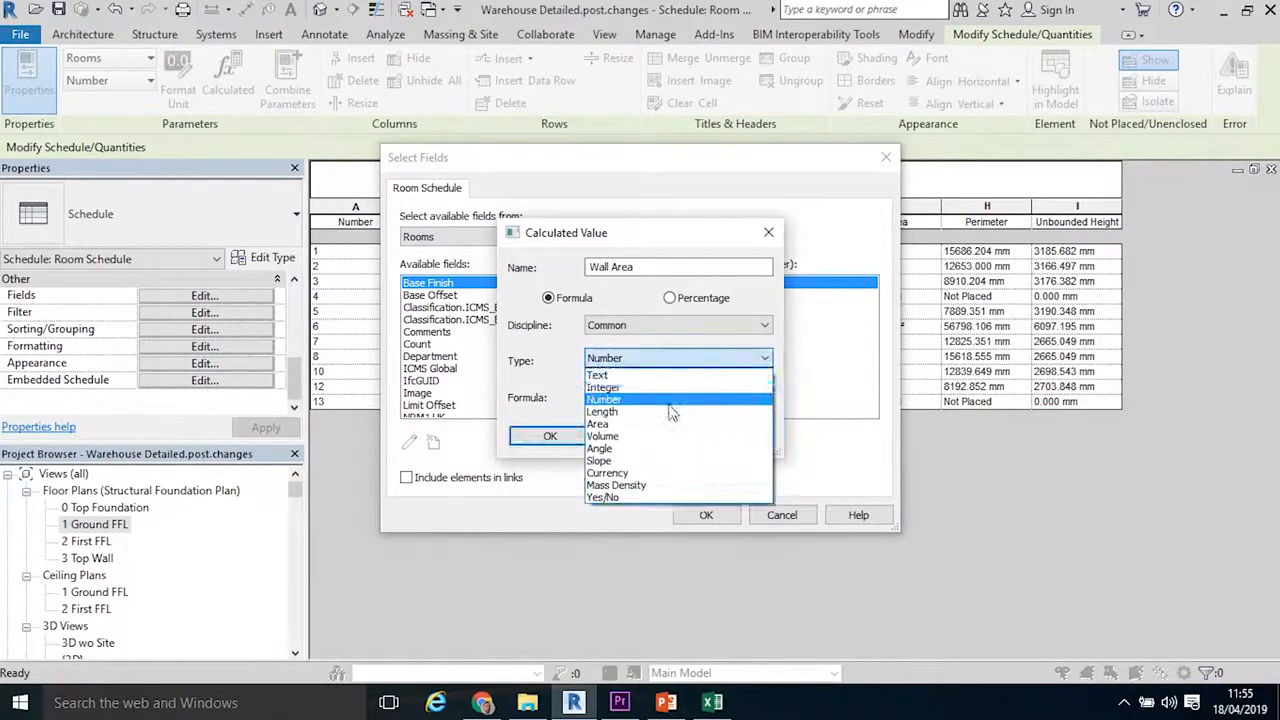
{"action": "left_click", "coordinate": [650, 424]}
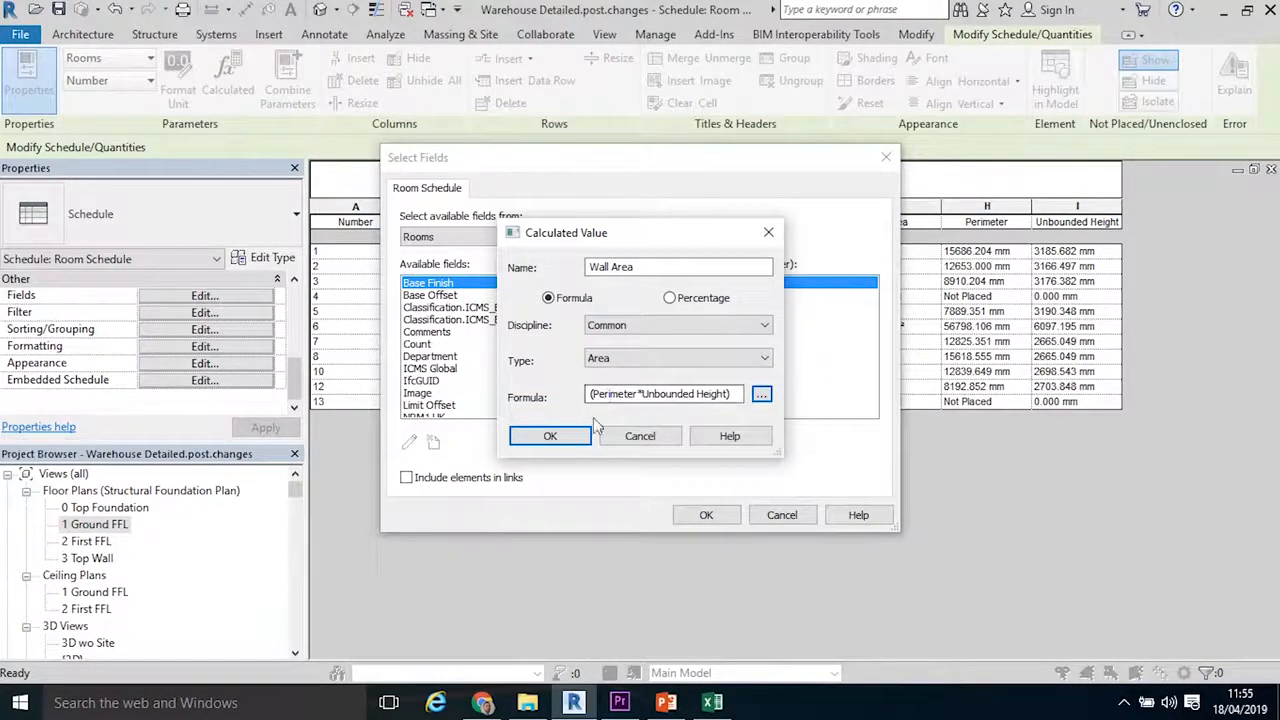
{"action": "left_click", "coordinate": [550, 437]}
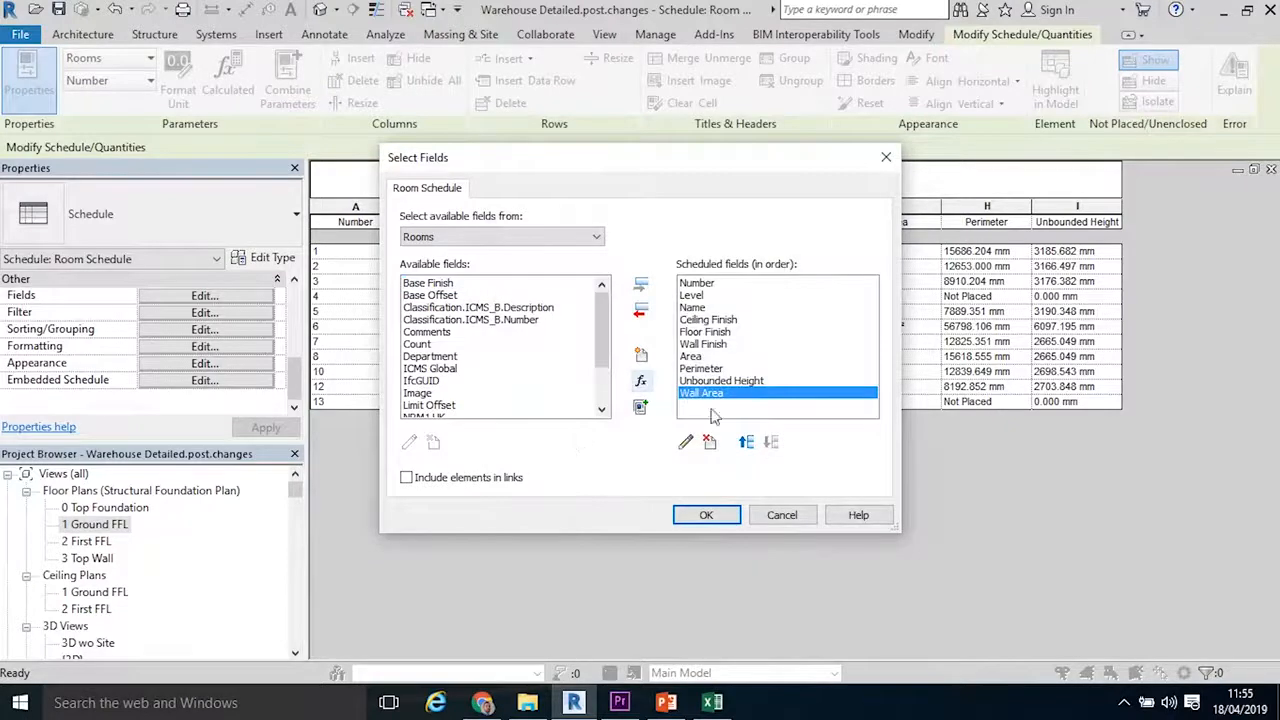
{"action": "left_click", "coordinate": [706, 515]}
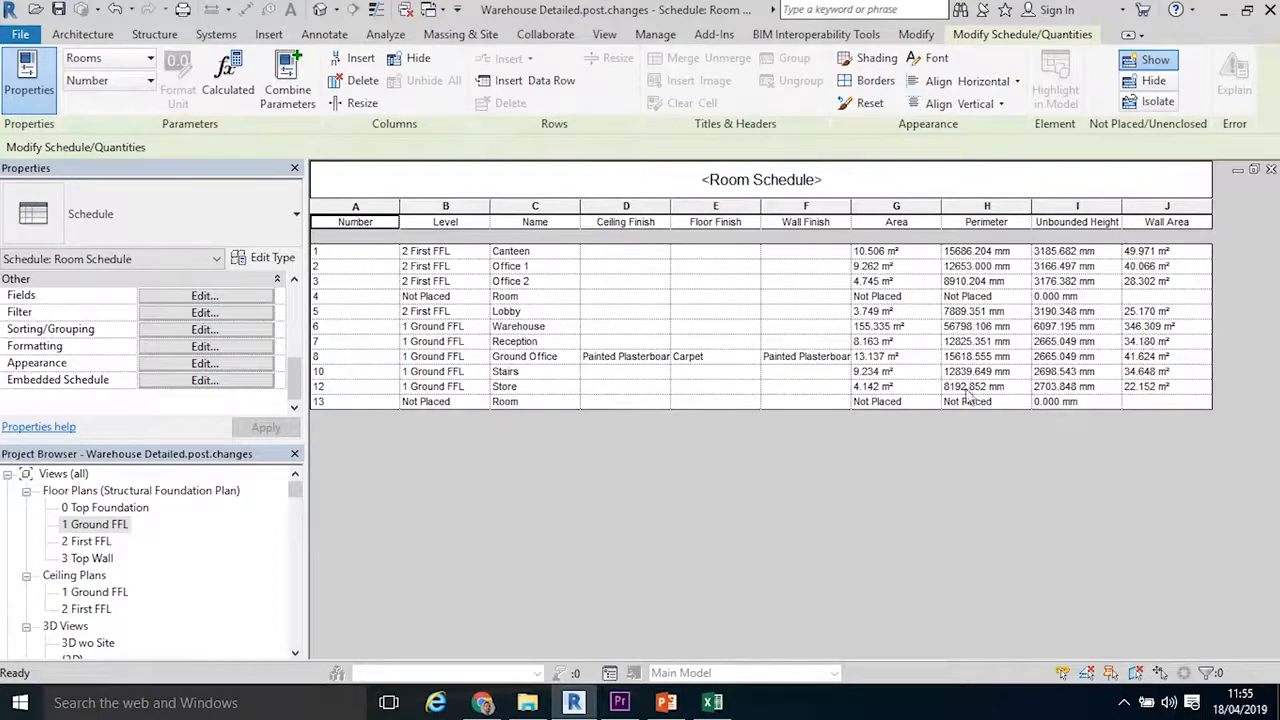
- Delete the two not-placed rooms, numbers 13 and 4, from the room schedule
{"action": "left_click", "coordinate": [630, 401]}
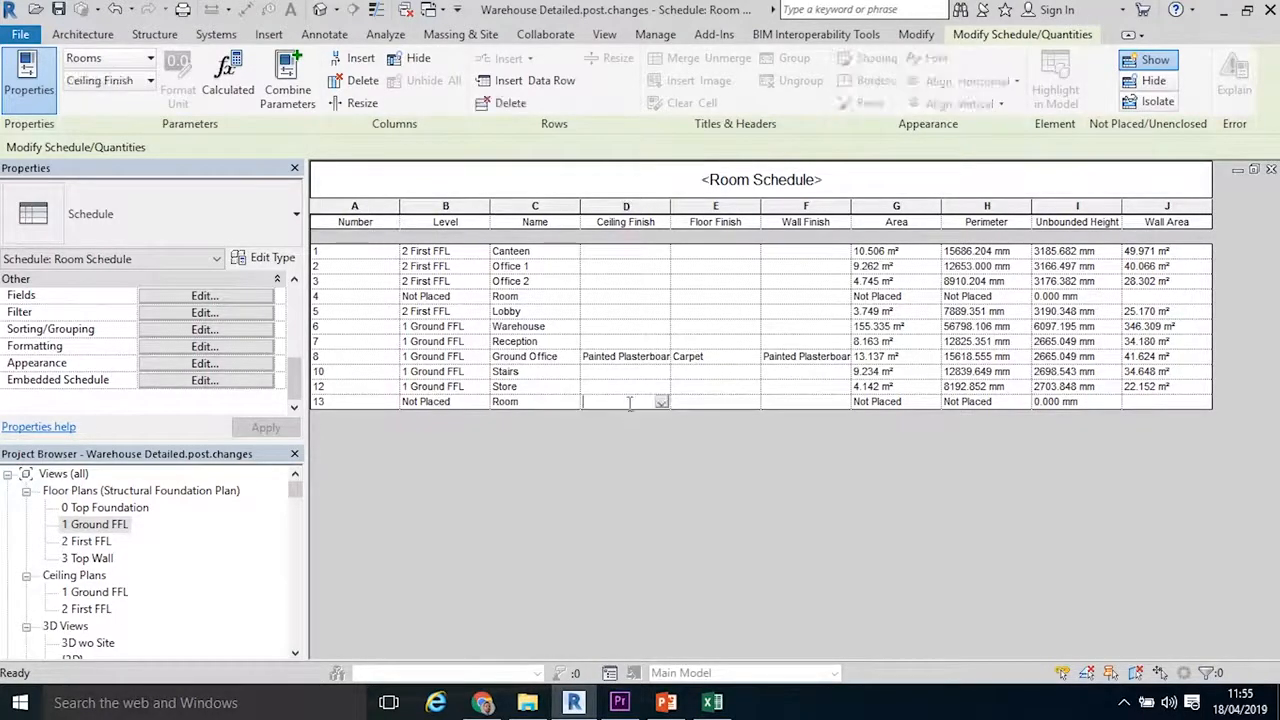
{"action": "left_click", "coordinate": [505, 401]}
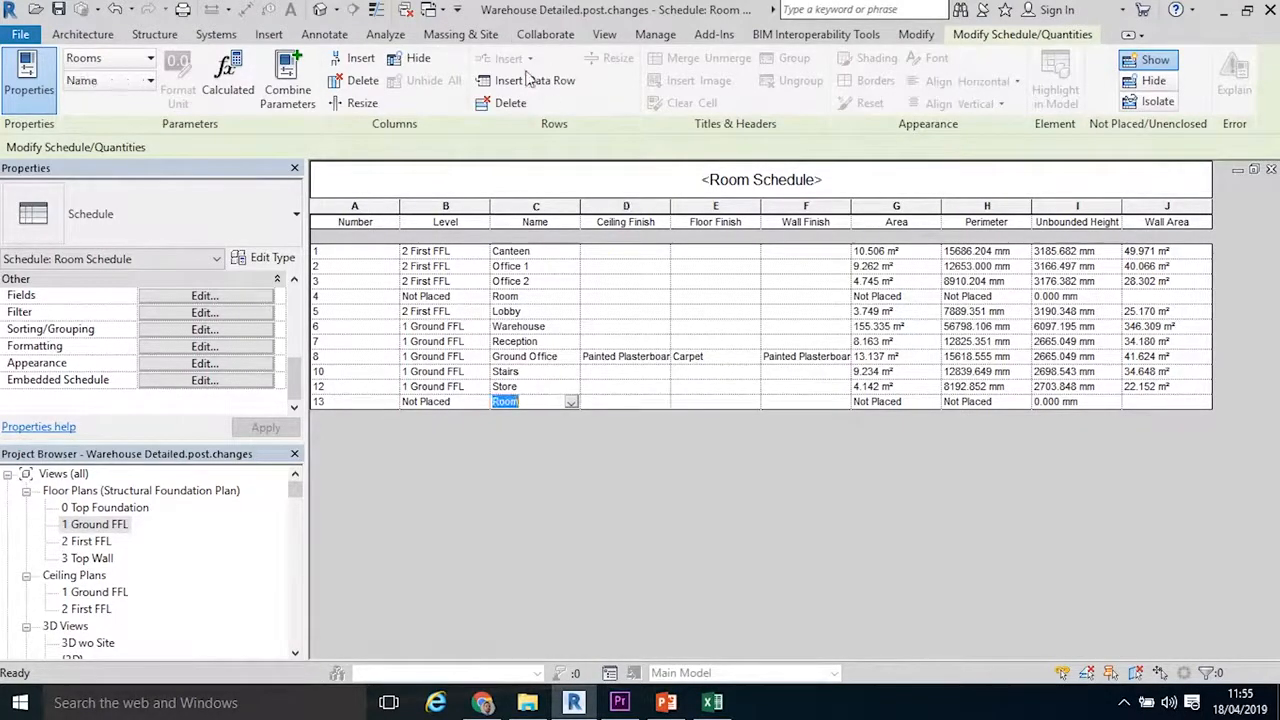
{"action": "left_click", "coordinate": [518, 103]}
{"action": "left_click", "coordinate": [765, 363]}
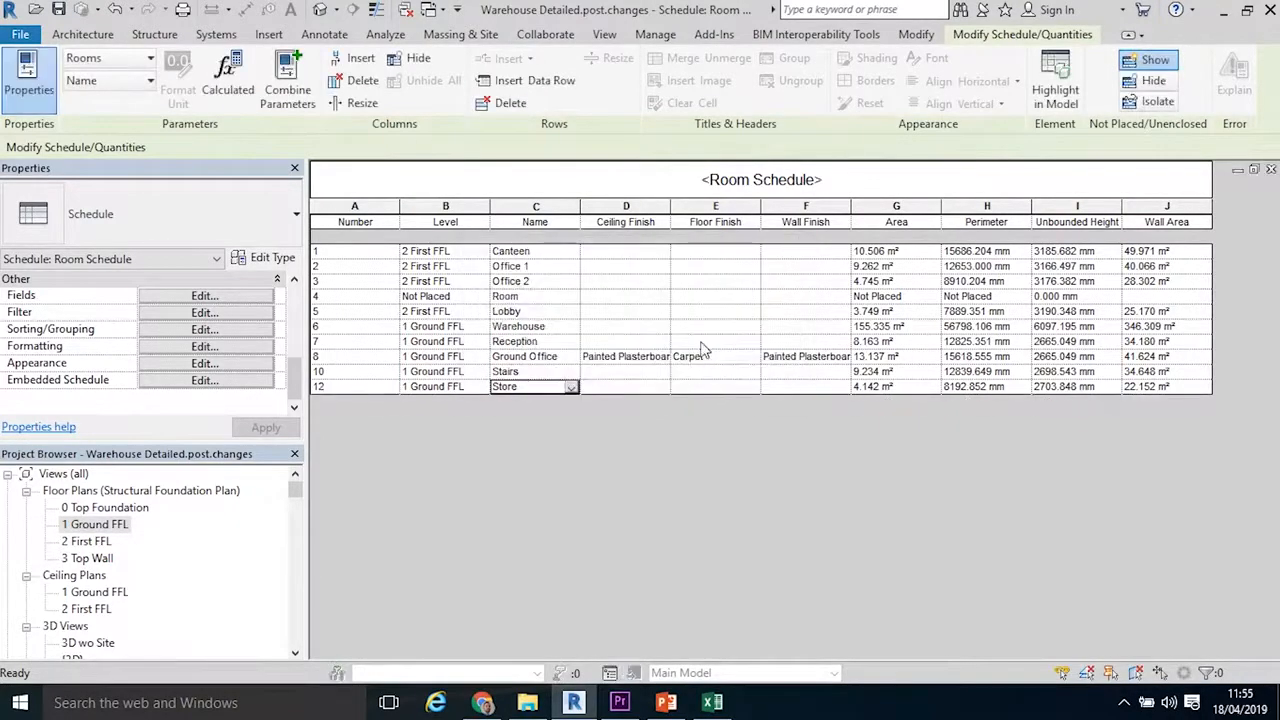
{"action": "left_click", "coordinate": [628, 297]}
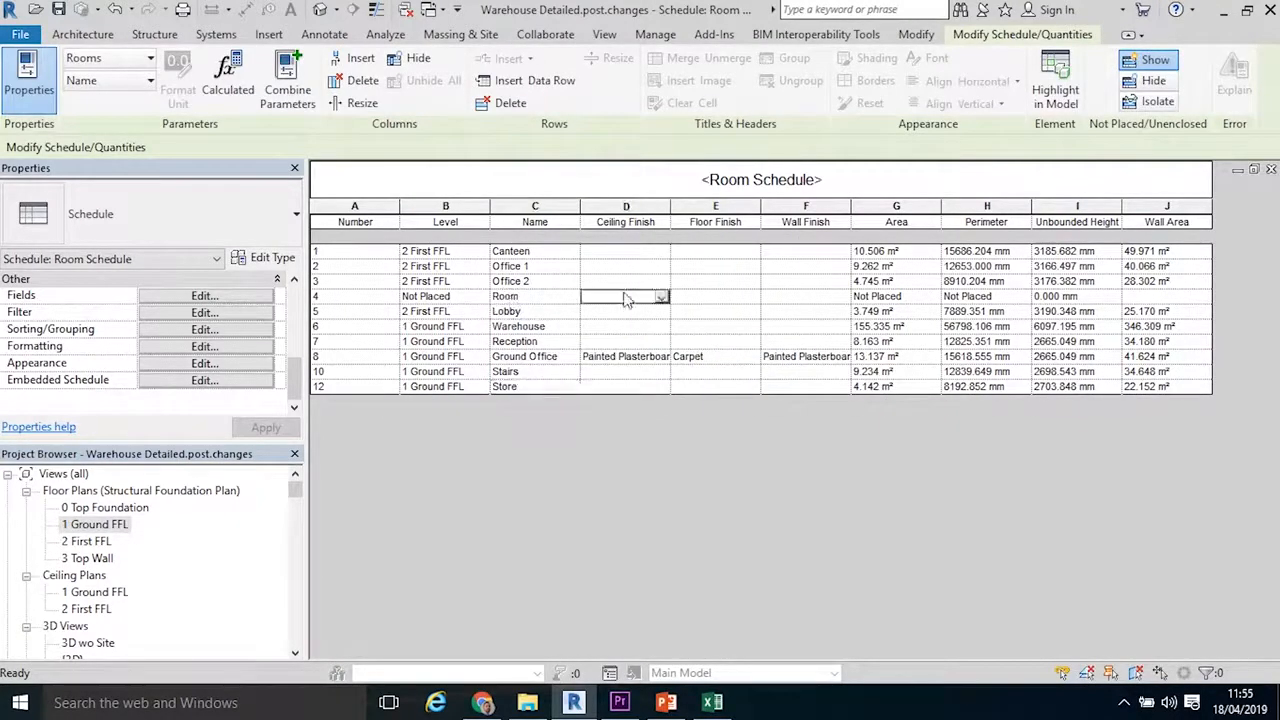
{"action": "left_click", "coordinate": [510, 103]}
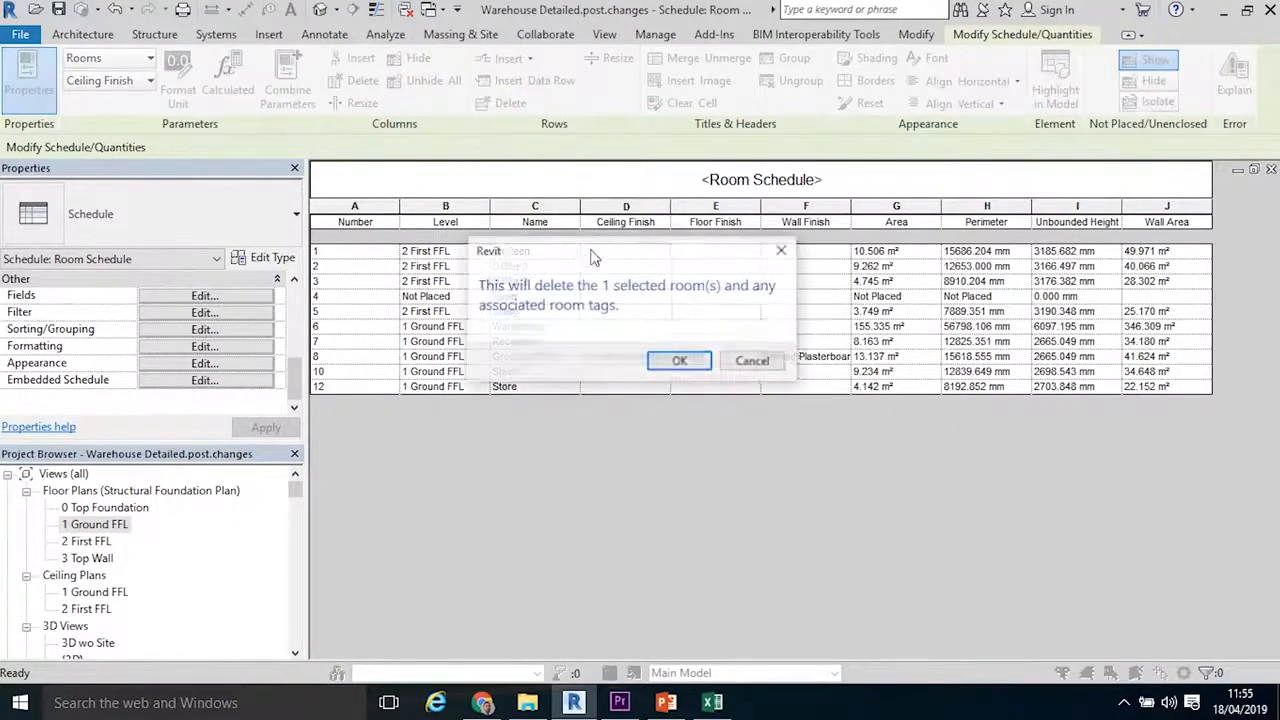
{"action": "left_click", "coordinate": [686, 358]}
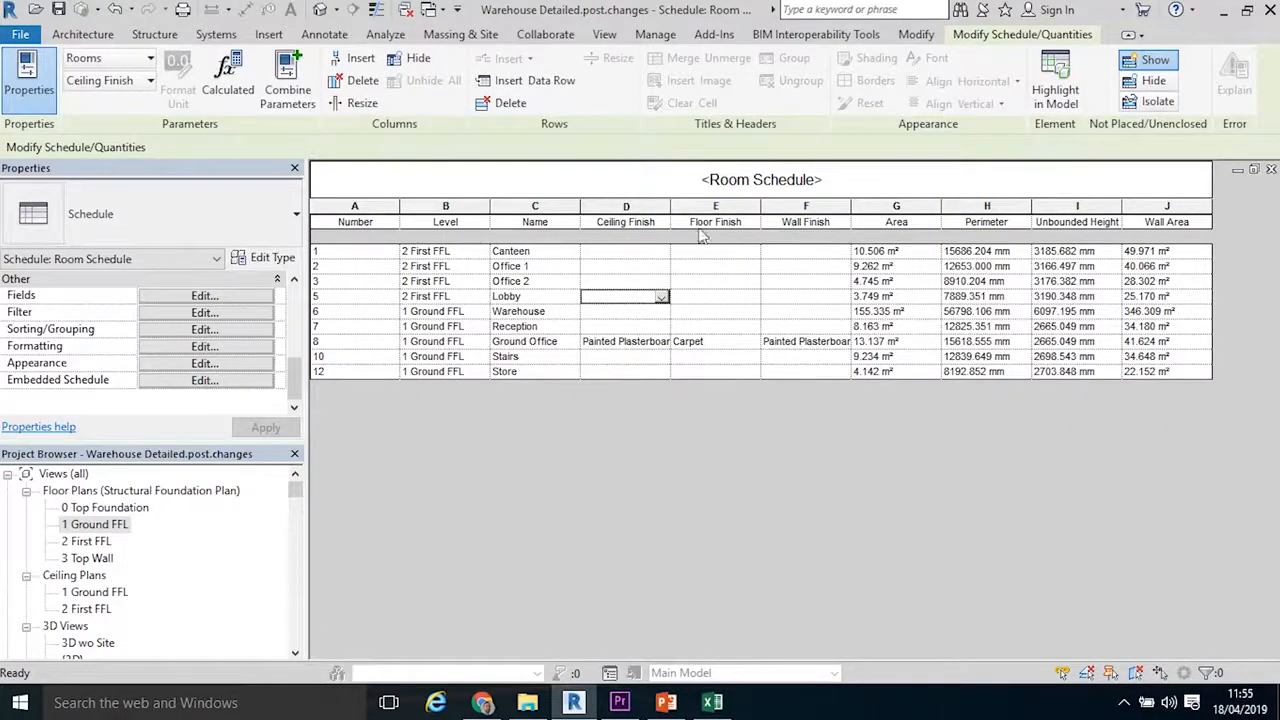
- Set the Floor Finish of Office 1 and Office 2 to Carpet in the room schedule
{"action": "left_click", "coordinate": [698, 312]}
{"action": "left_click", "coordinate": [619, 265]}
{"action": "left_click", "coordinate": [729, 267]}
{"action": "type", "text": "Cap"}
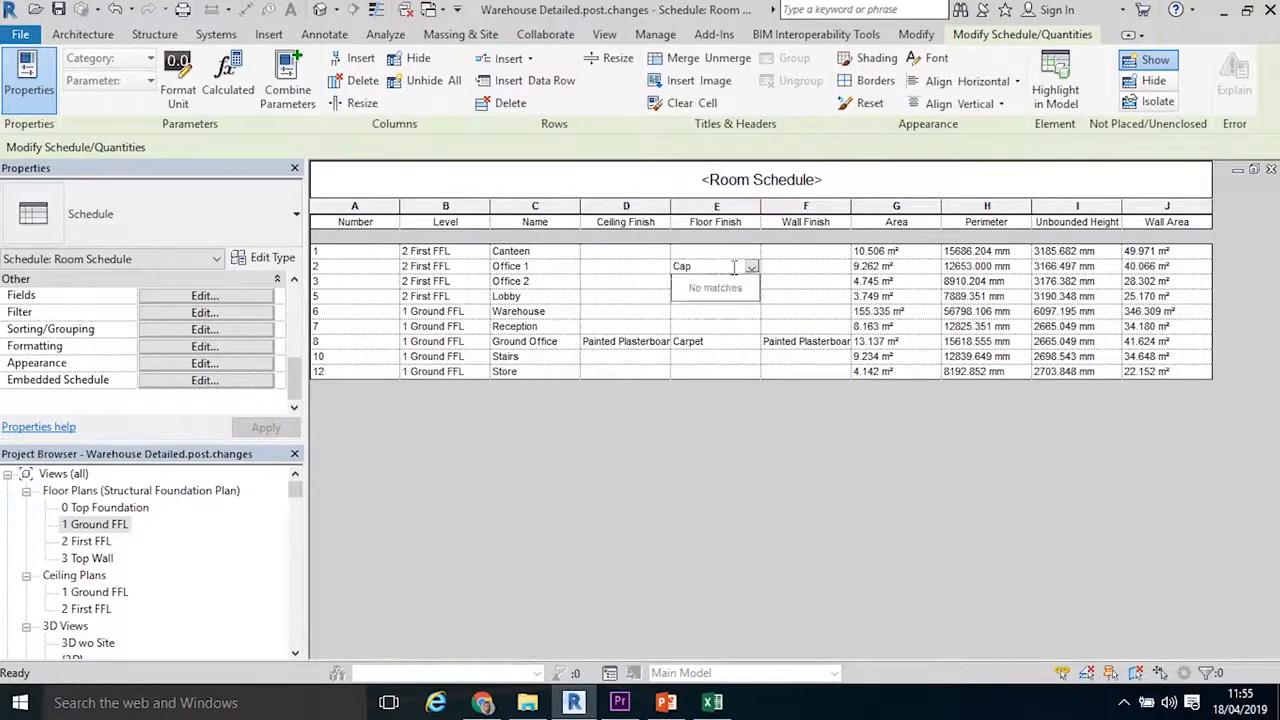
{"action": "key", "text": "BackSpace"}
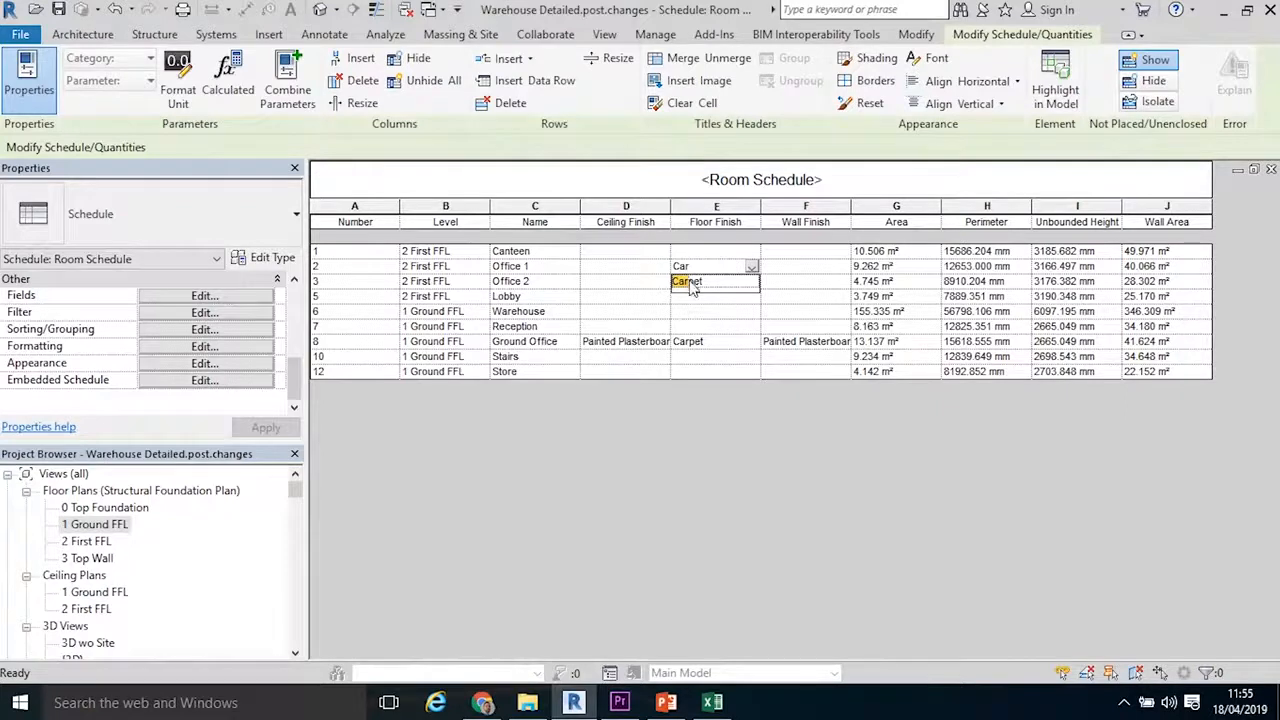
{"action": "left_click", "coordinate": [689, 283]}
{"action": "left_click", "coordinate": [691, 283]}
{"action": "type", "text": "Carpet"}
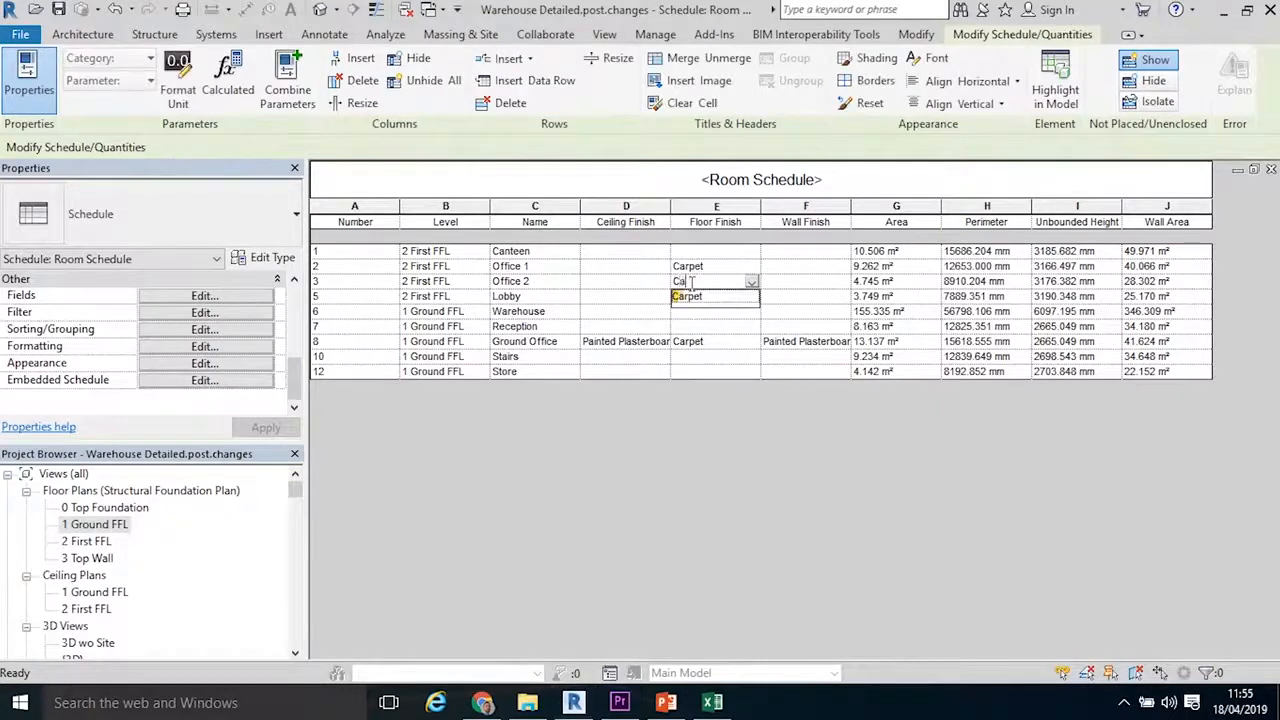
{"action": "left_click", "coordinate": [690, 287]}
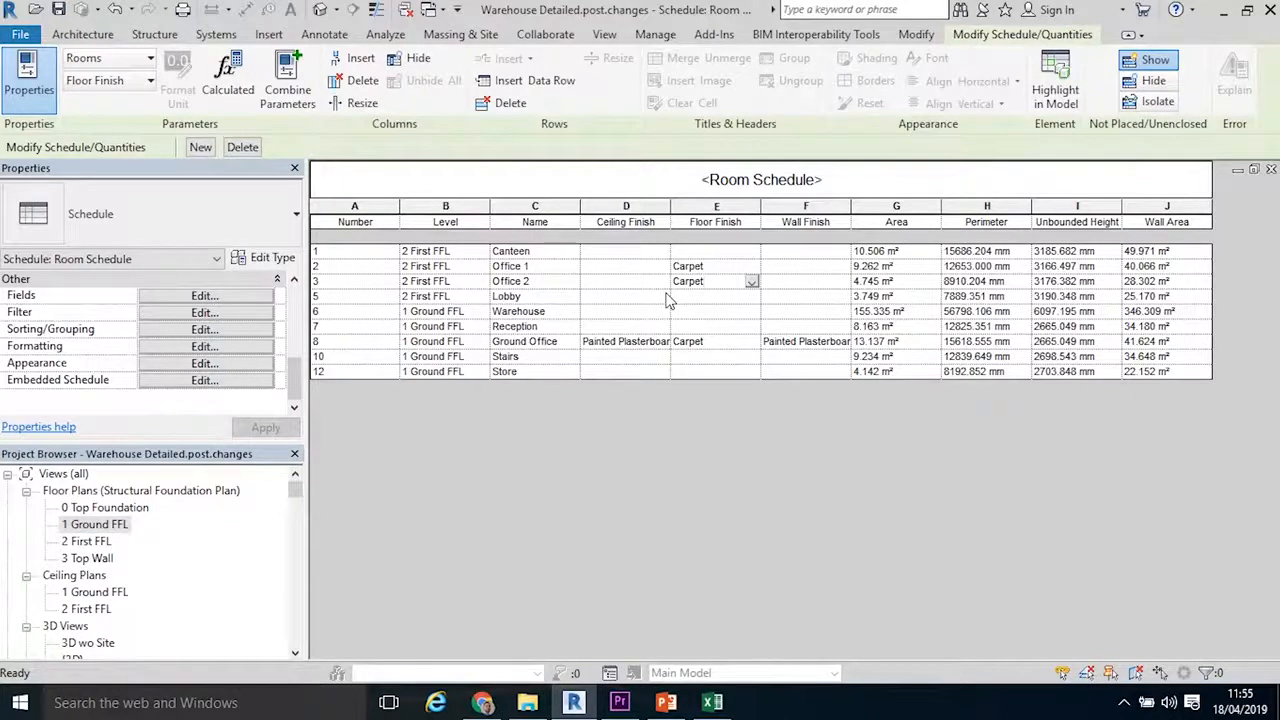
- Bring up the schedule report export for the room schedule as delimited text and cancel it without saving
{"action": "left_click", "coordinate": [20, 34]}
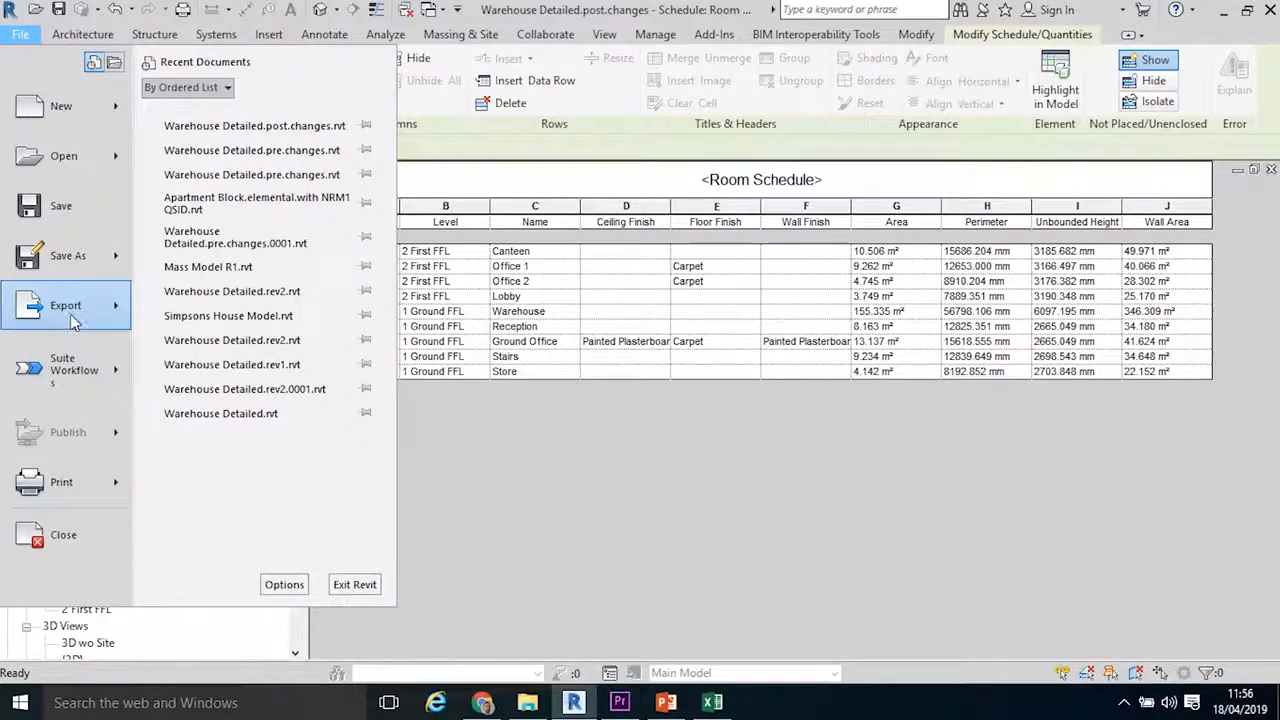
{"action": "mouse_move", "coordinate": [70, 312]}
{"action": "mouse_move", "coordinate": [268, 554]}
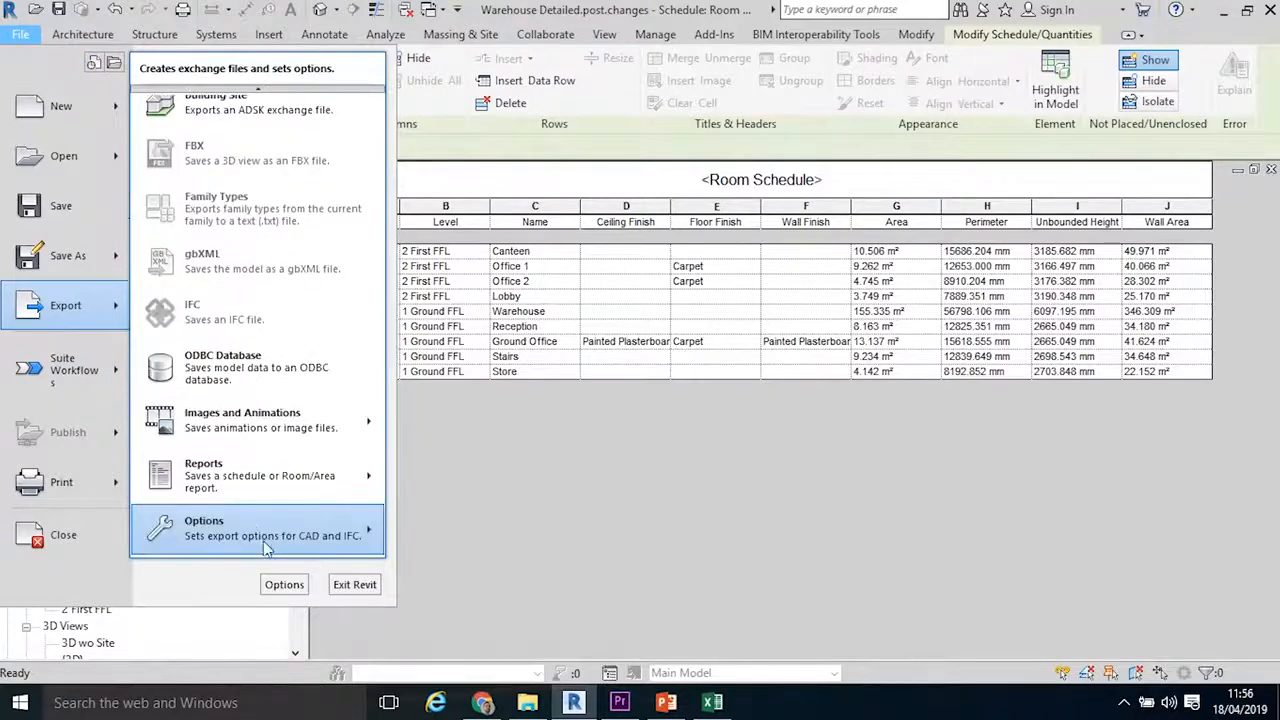
{"action": "mouse_move", "coordinate": [241, 493]}
{"action": "left_click", "coordinate": [425, 463]}
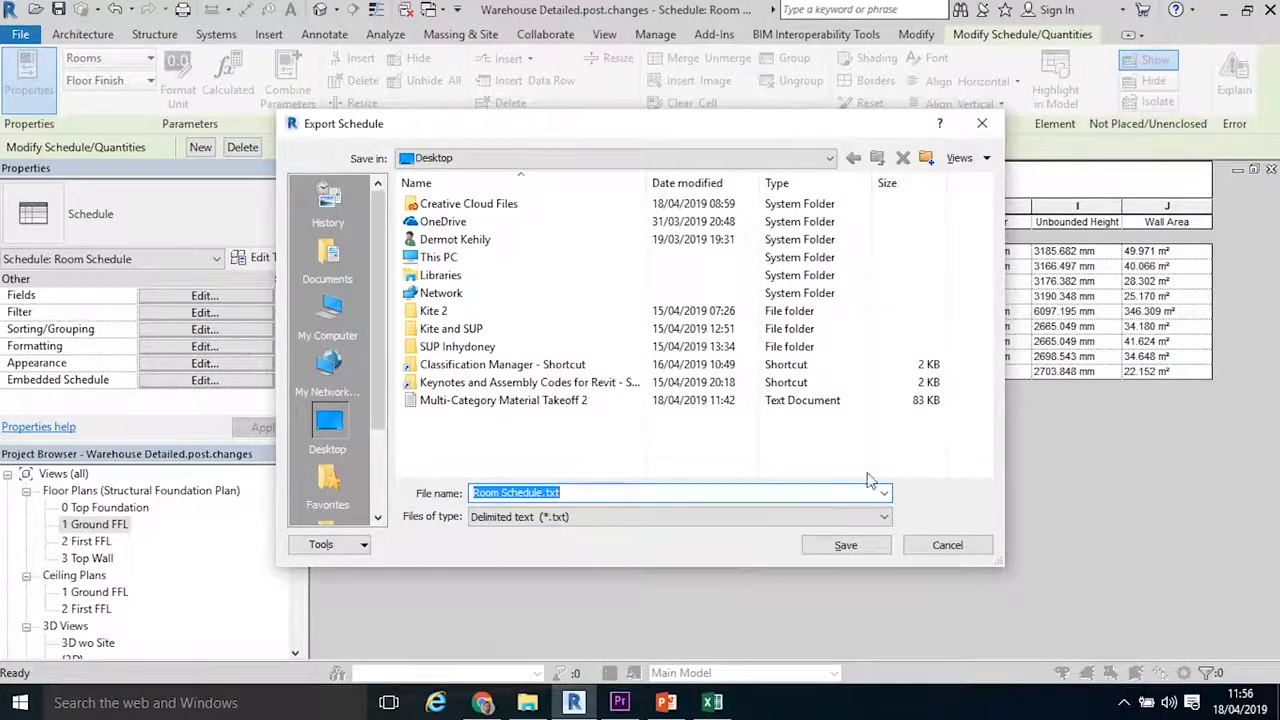
{"action": "left_click", "coordinate": [937, 547]}
{"action": "mouse_move", "coordinate": [585, 5]}
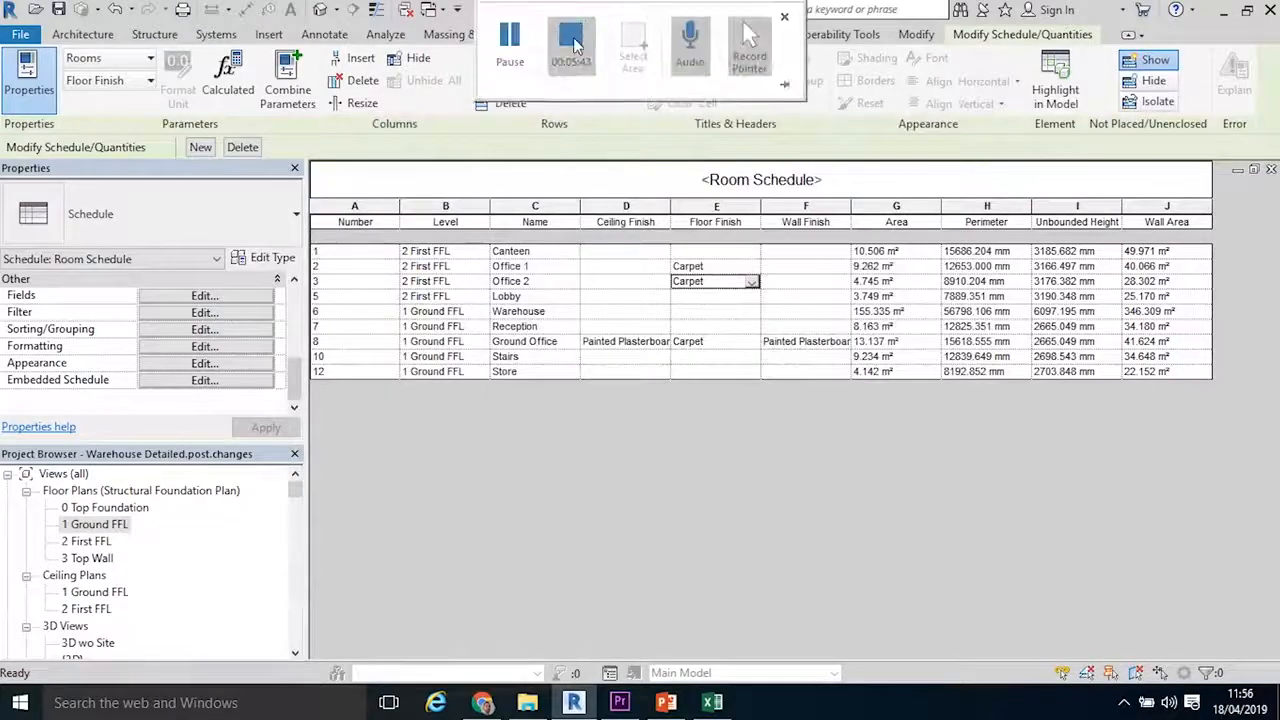